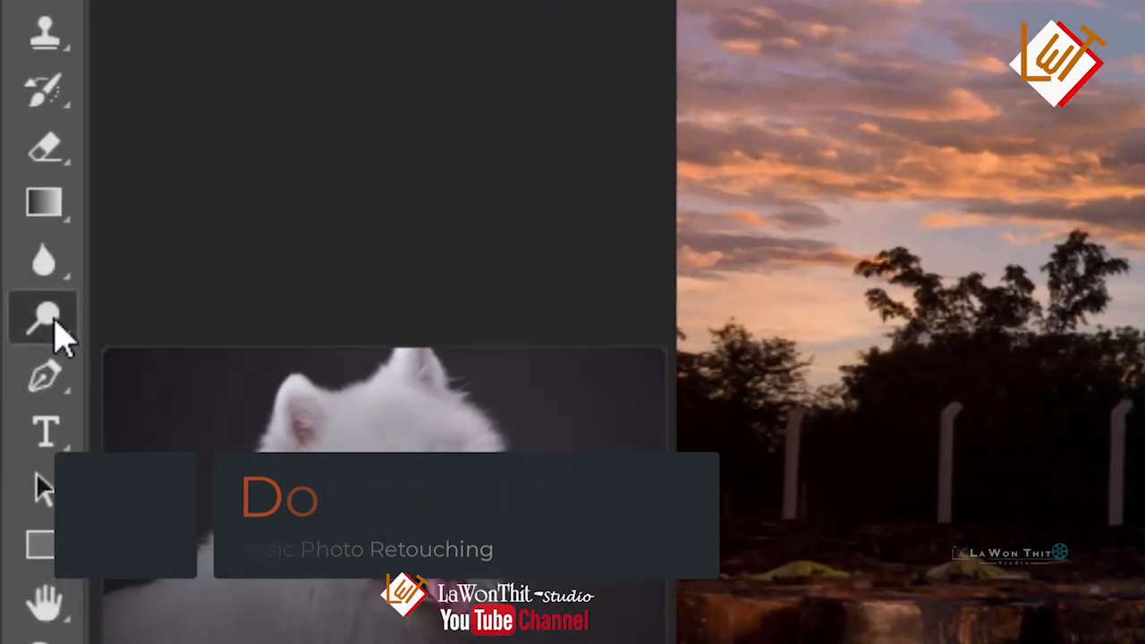
Switch from the Dodge/Burn/Sponge group to the Dodge Tool (Midtones, 50% exposure).
right_click(54, 333)
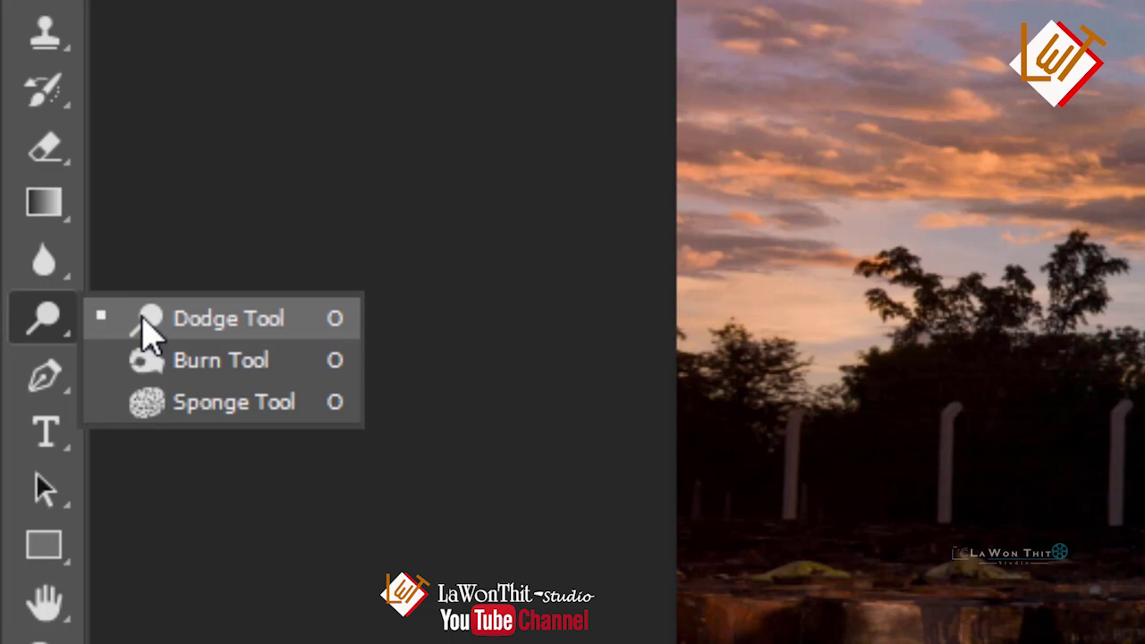
click(144, 322)
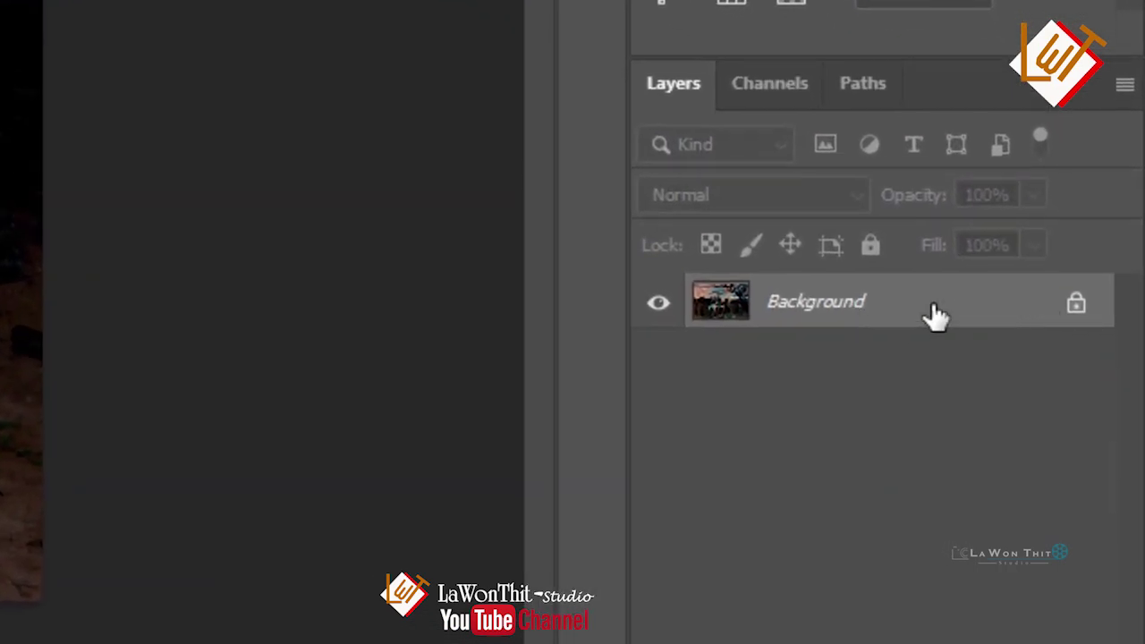
right_click(993, 313)
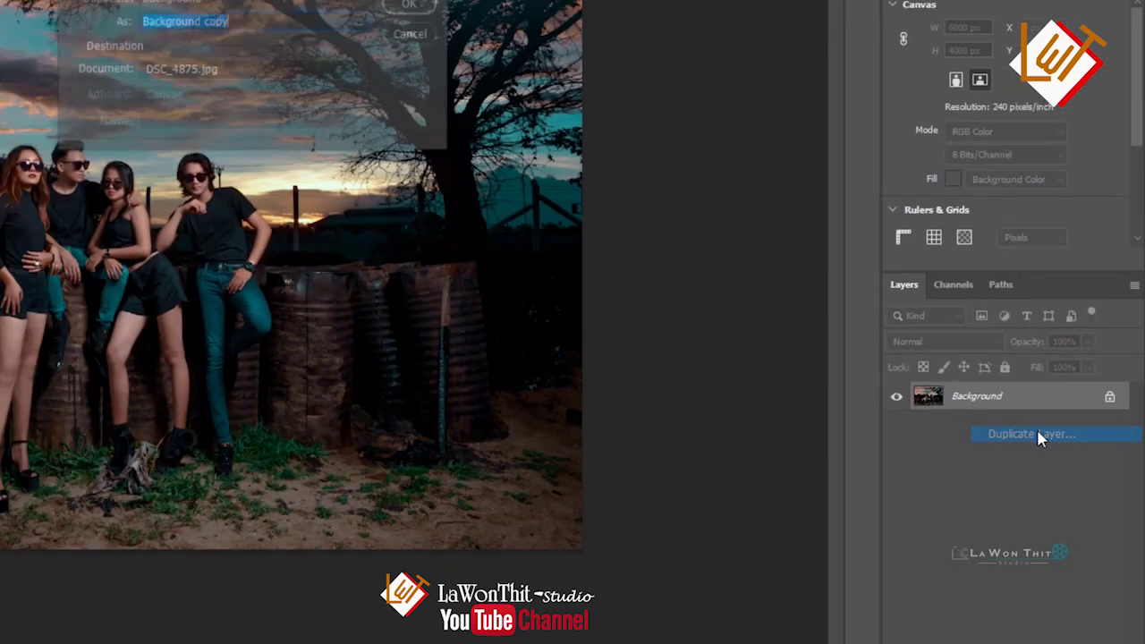
Duplicate the Background layer as 'Background copy' and hide the original Background.
click(940, 372)
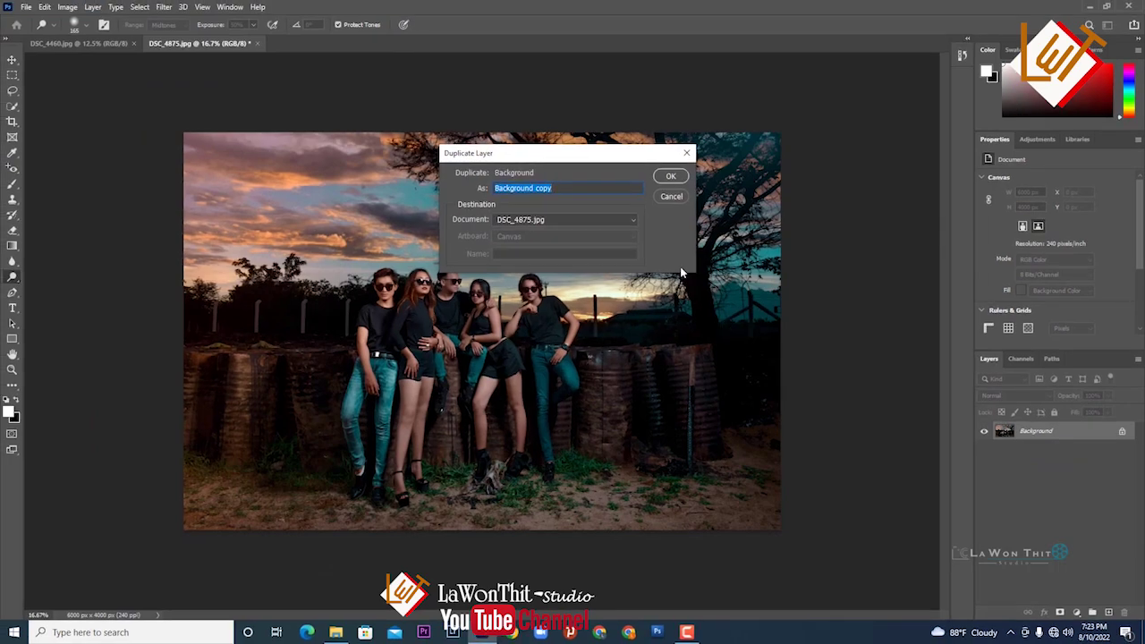
click(667, 178)
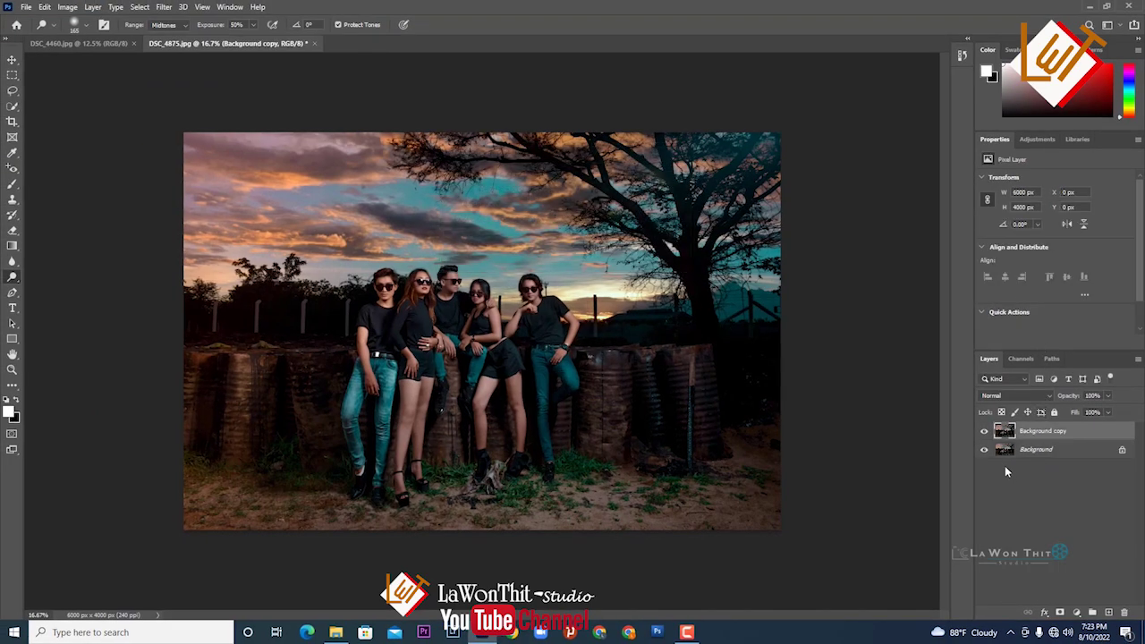
click(985, 450)
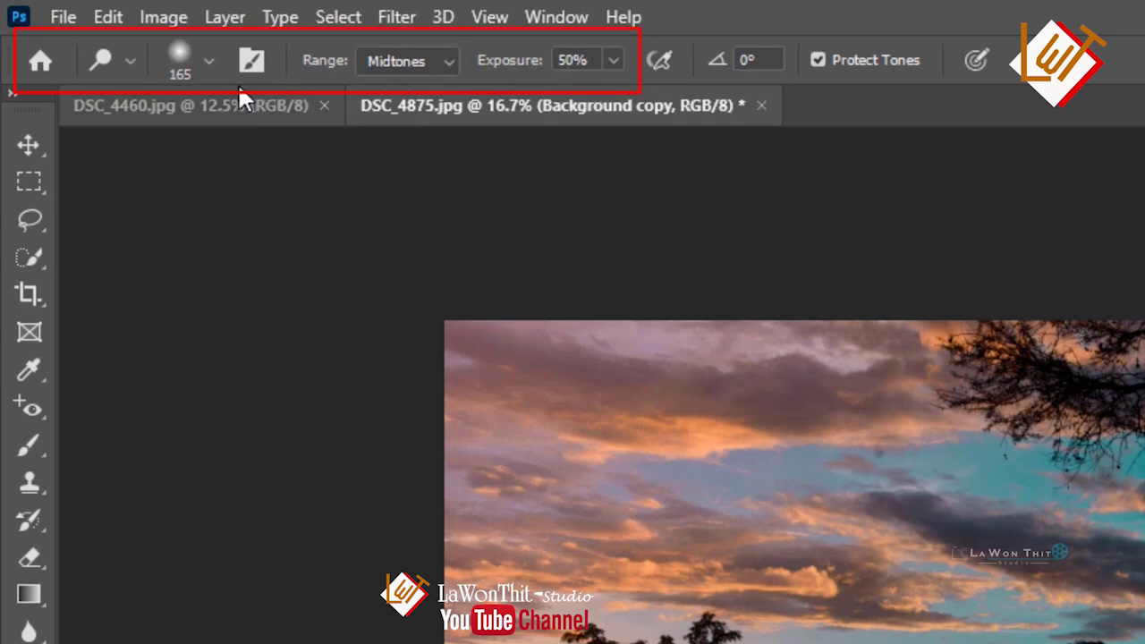
click(208, 61)
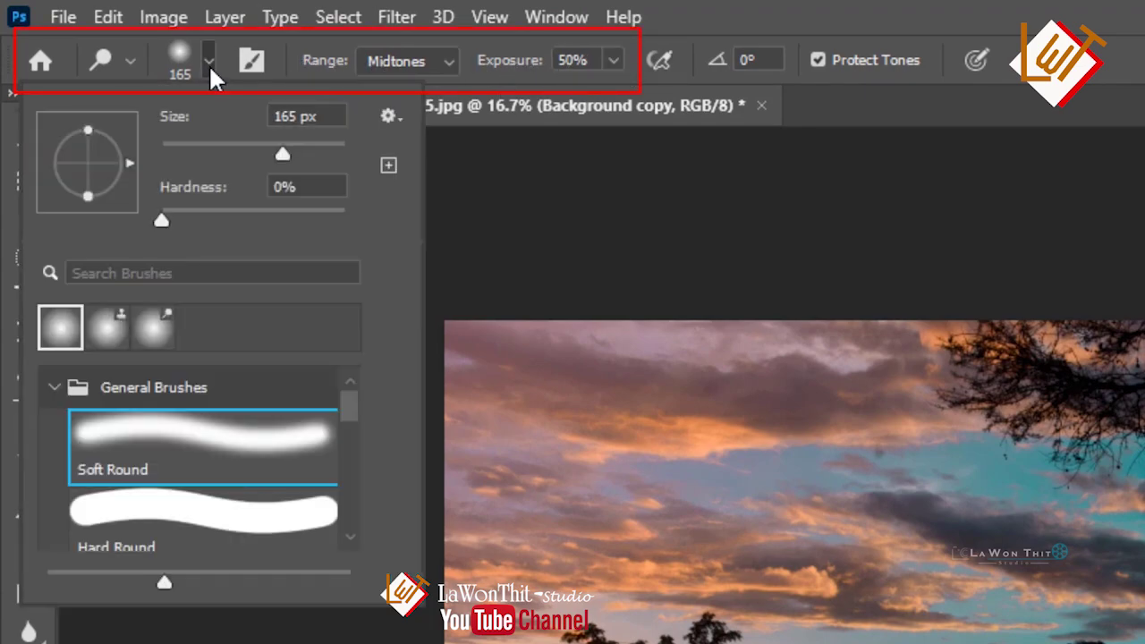
Give the dodge brush a Soft Round tip at about 2520 px with 0% hardness.
mouse_move(279, 158)
mouse_down()
mouse_move(223, 154)
mouse_move(276, 158)
mouse_up()
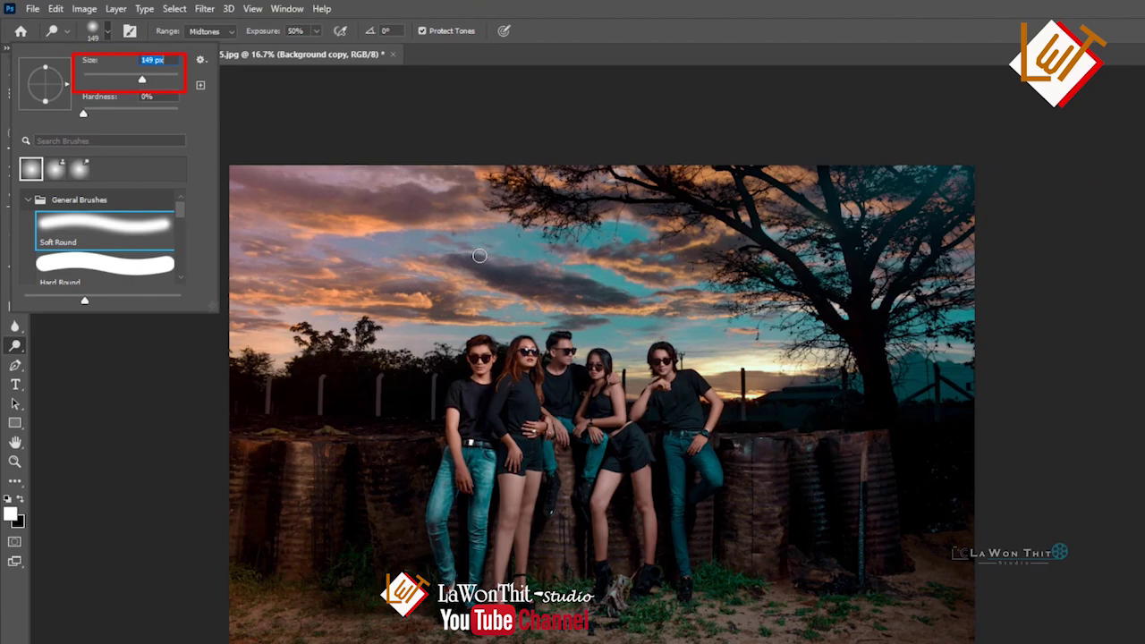
drag(142, 79, 220, 82)
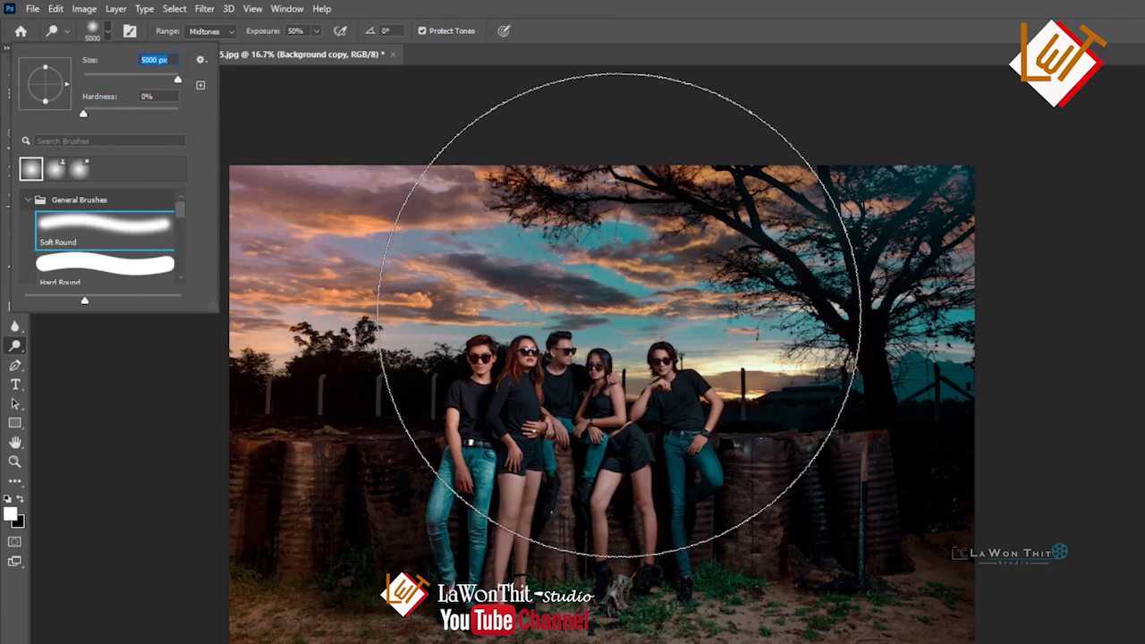
mouse_move(176, 81)
mouse_down()
mouse_move(105, 79)
mouse_move(173, 79)
mouse_up()
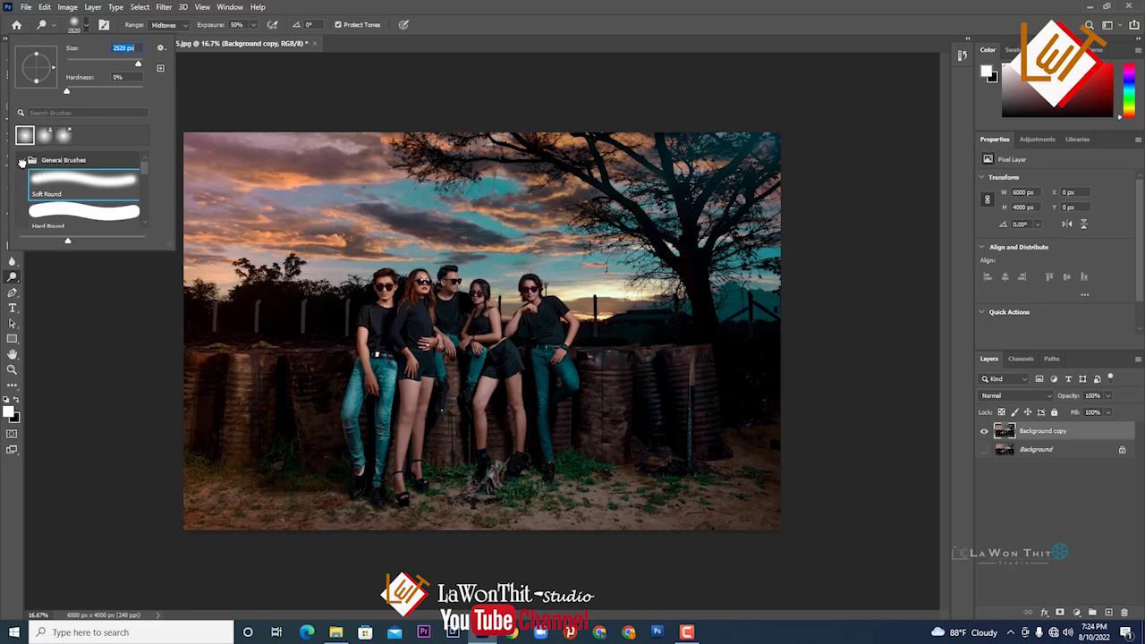
click(77, 188)
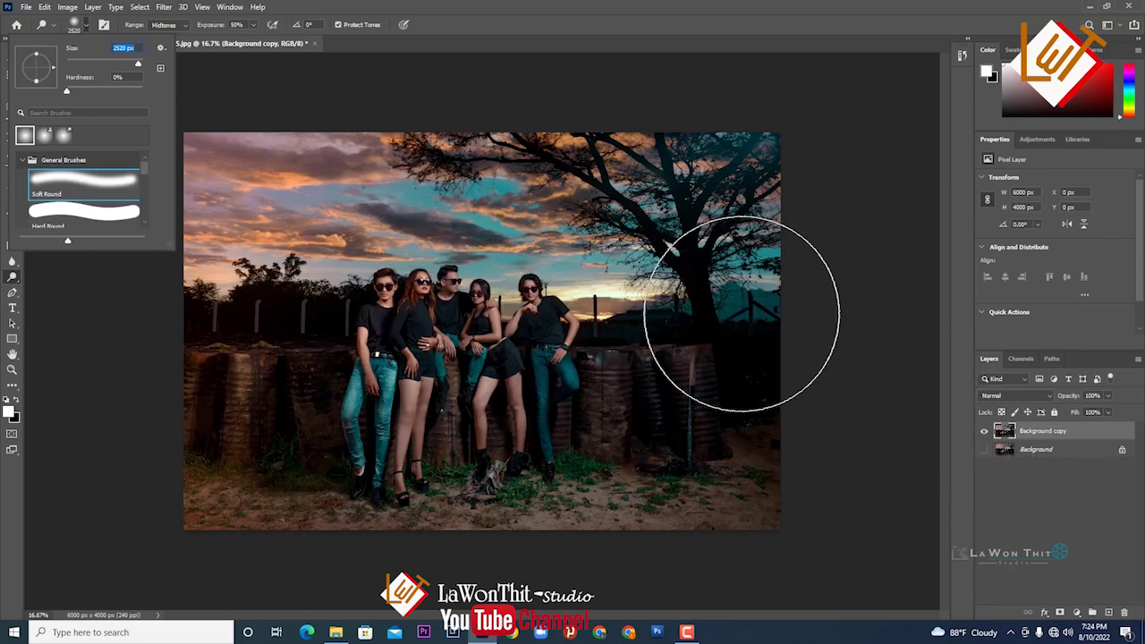
click(85, 24)
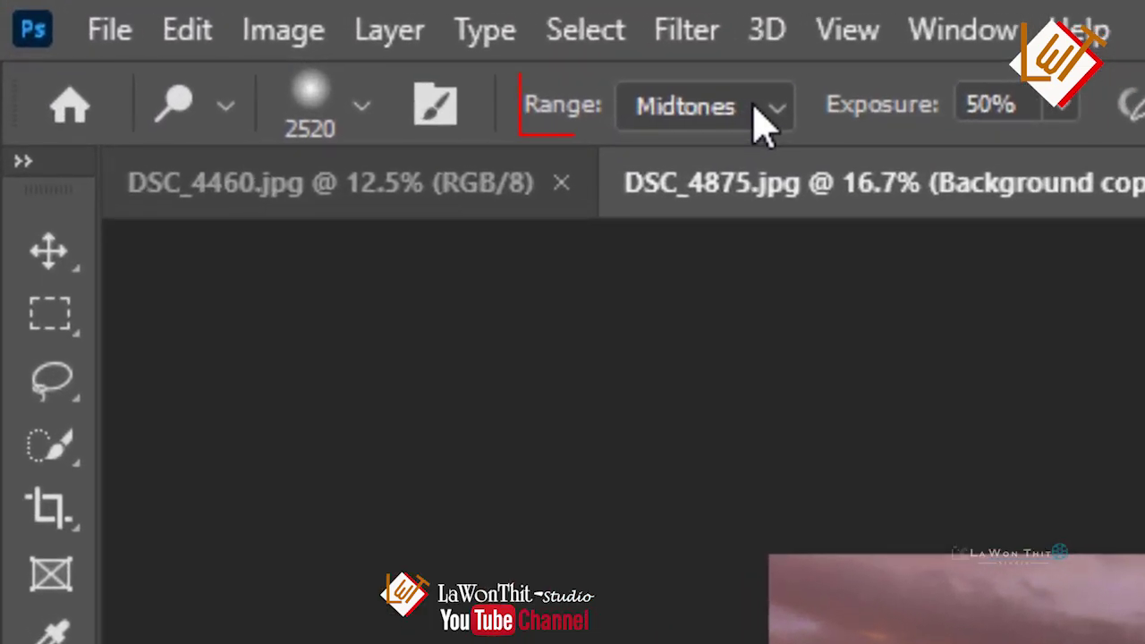
Keep the dodge range on Midtones, try 14% exposure and lighten the lower-left ground.
click(644, 89)
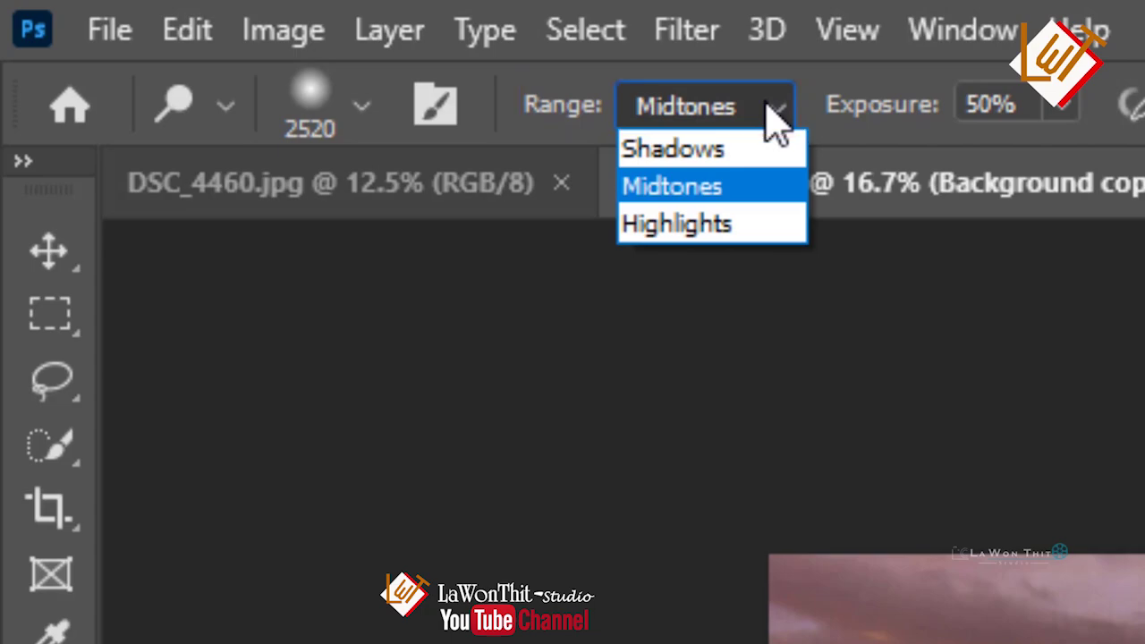
click(727, 190)
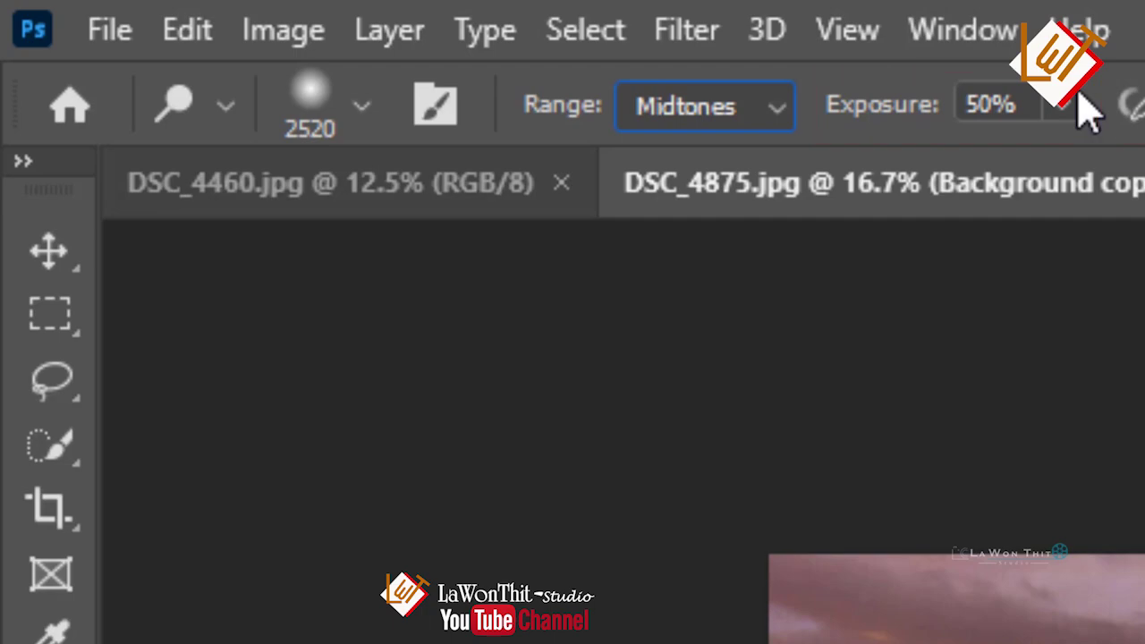
click(1065, 105)
mouse_move(871, 159)
mouse_down()
mouse_move(799, 191)
mouse_move(885, 177)
mouse_up()
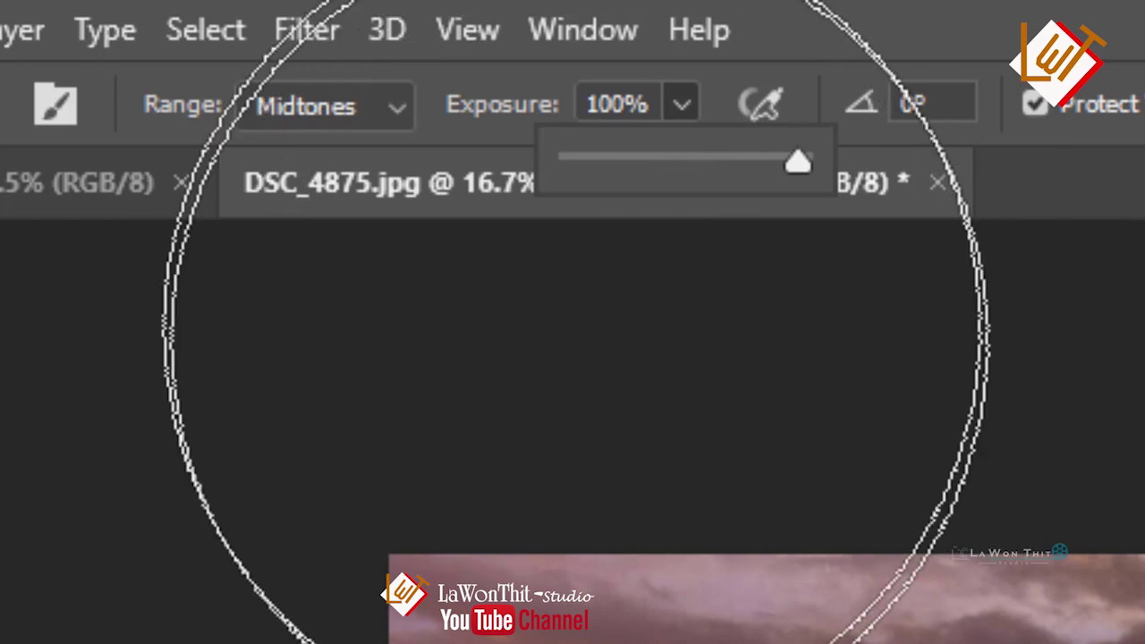
click(601, 159)
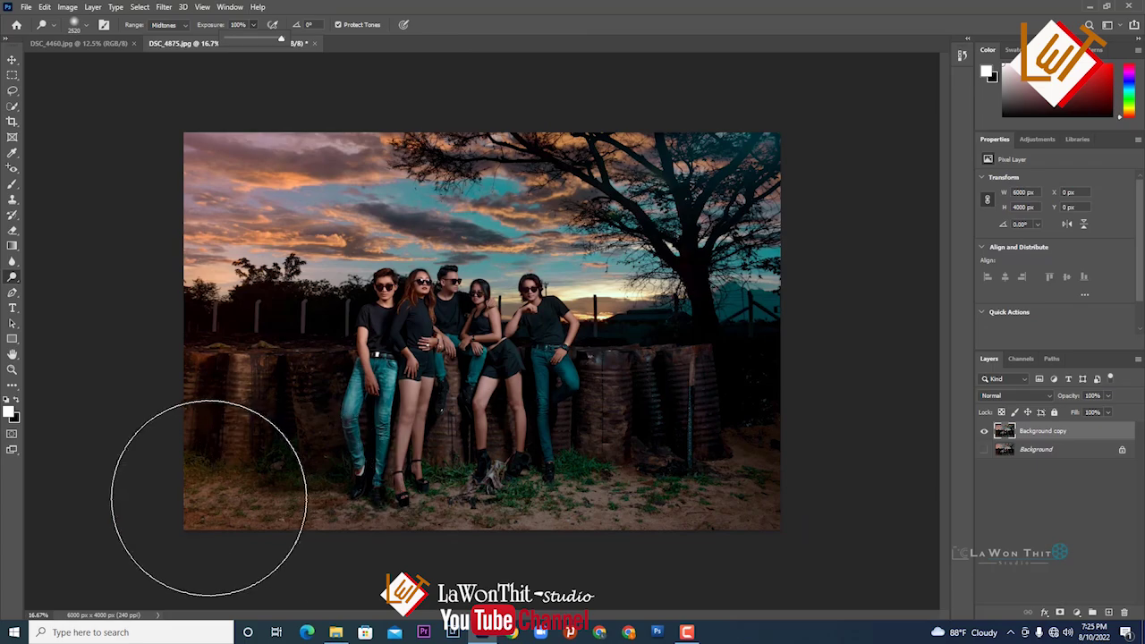
drag(548, 450, 511, 435)
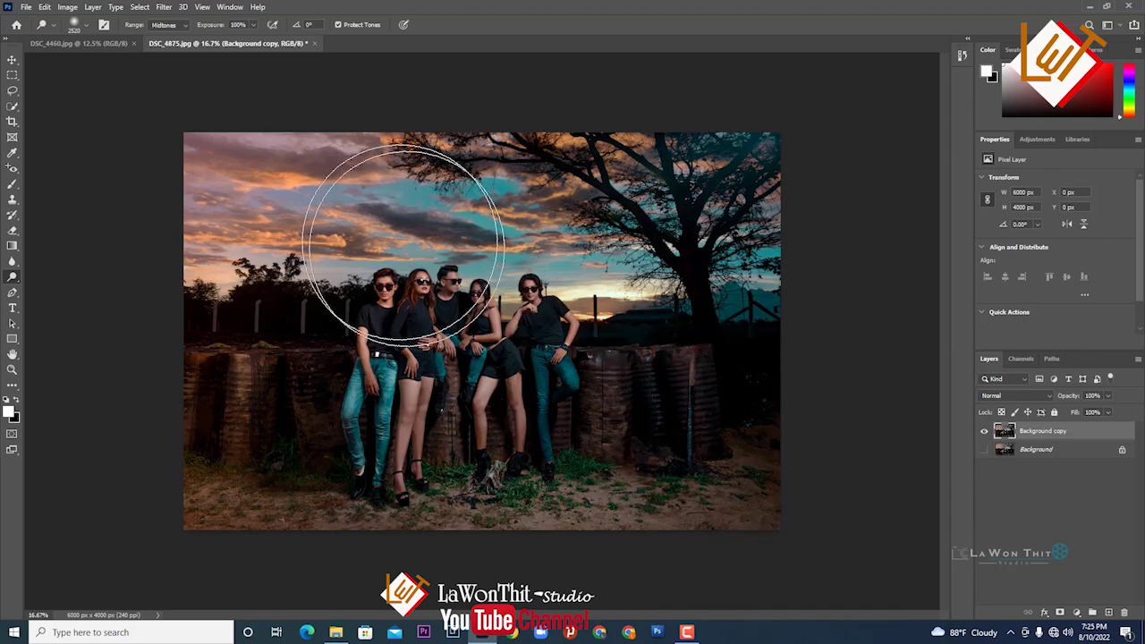
Test a faint 1% dodge over the lower-right ground, then set exposure back to 50%.
click(252, 25)
drag(252, 42, 198, 42)
mouse_move(475, 475)
mouse_down()
mouse_move(673, 494)
mouse_move(875, 468)
mouse_move(582, 474)
mouse_move(911, 480)
mouse_up()
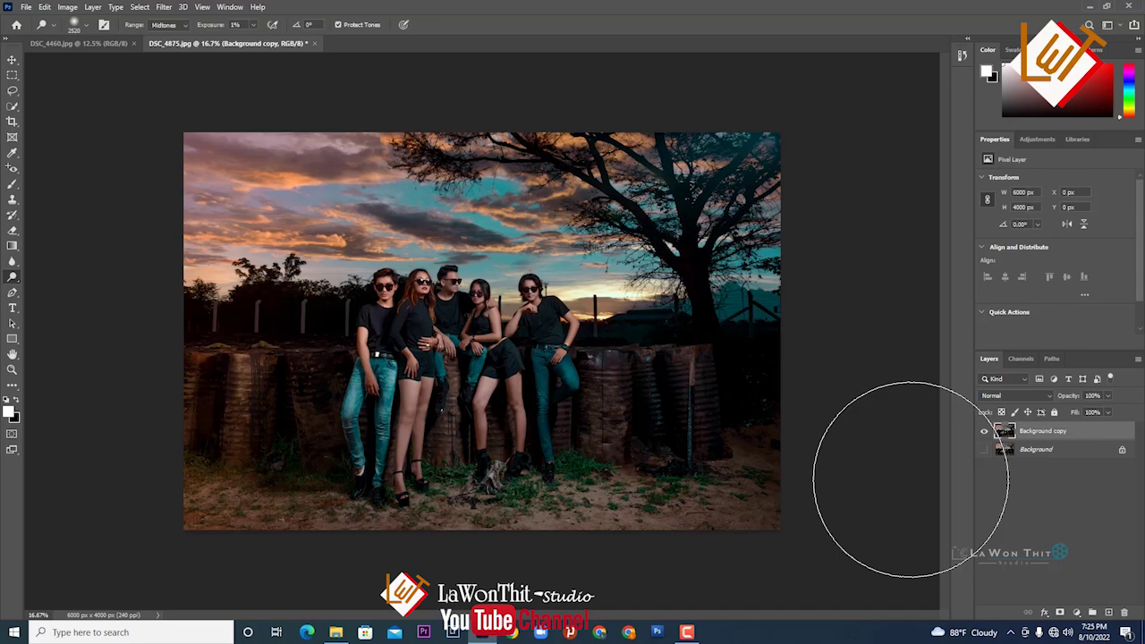
click(253, 26)
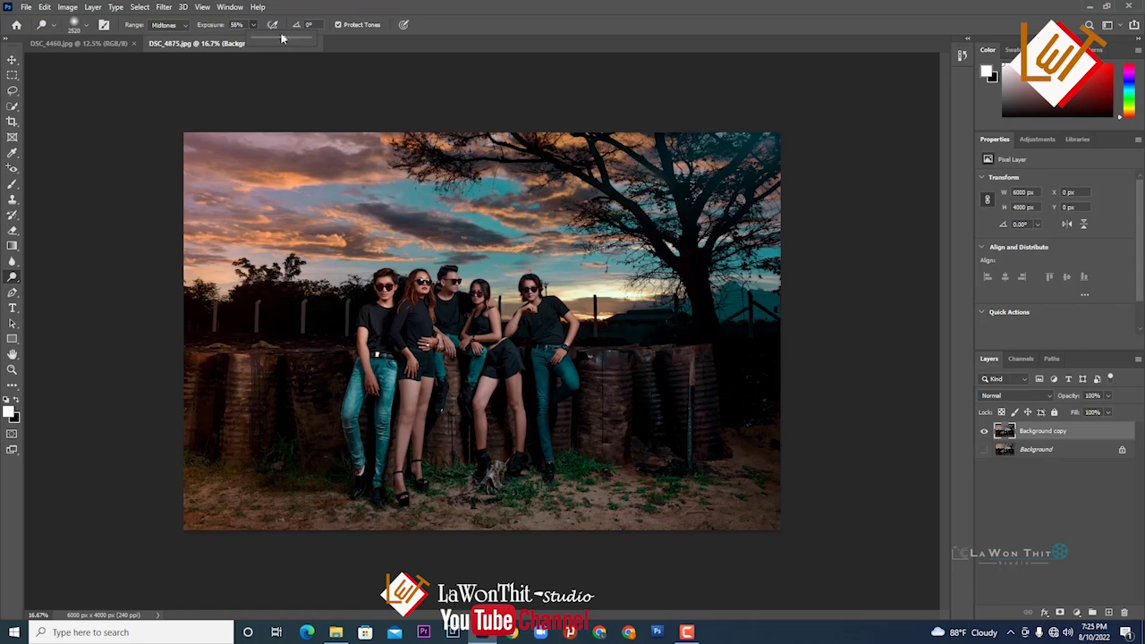
click(248, 25)
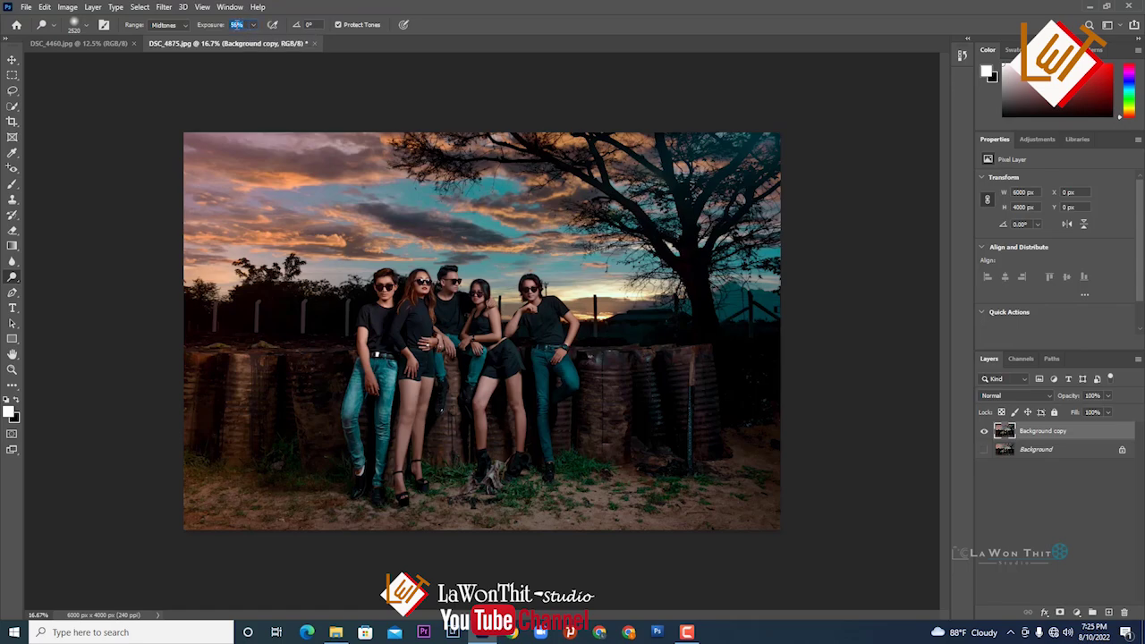
text(50)
click(87, 27)
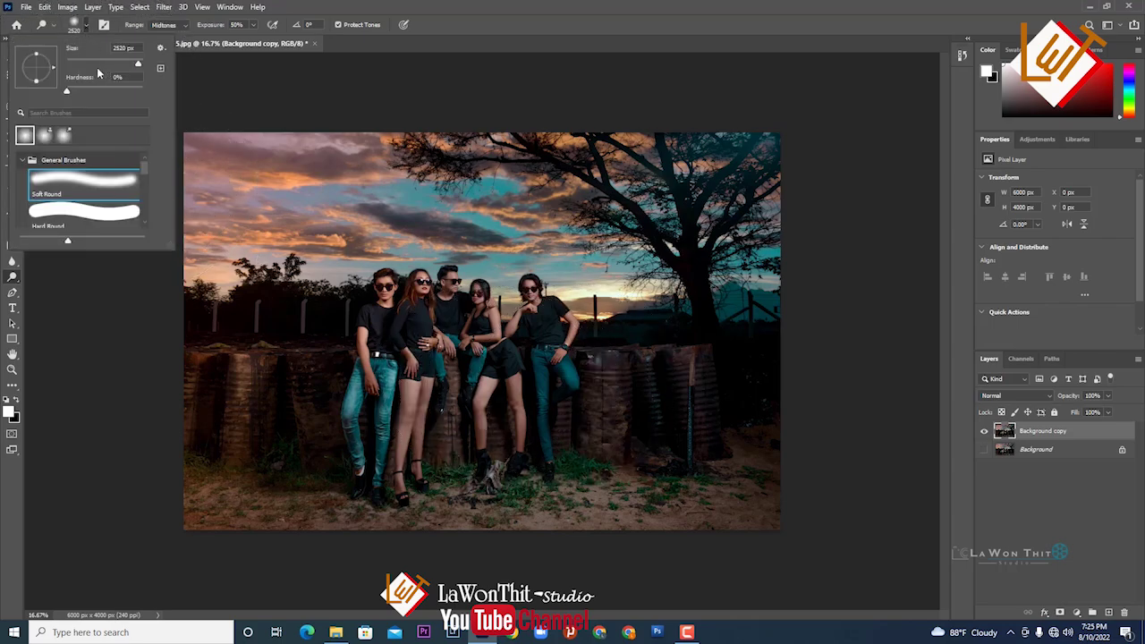
With a 1000 px Hard Round tip, lighten the base of the sandbag wall at lower left.
click(78, 211)
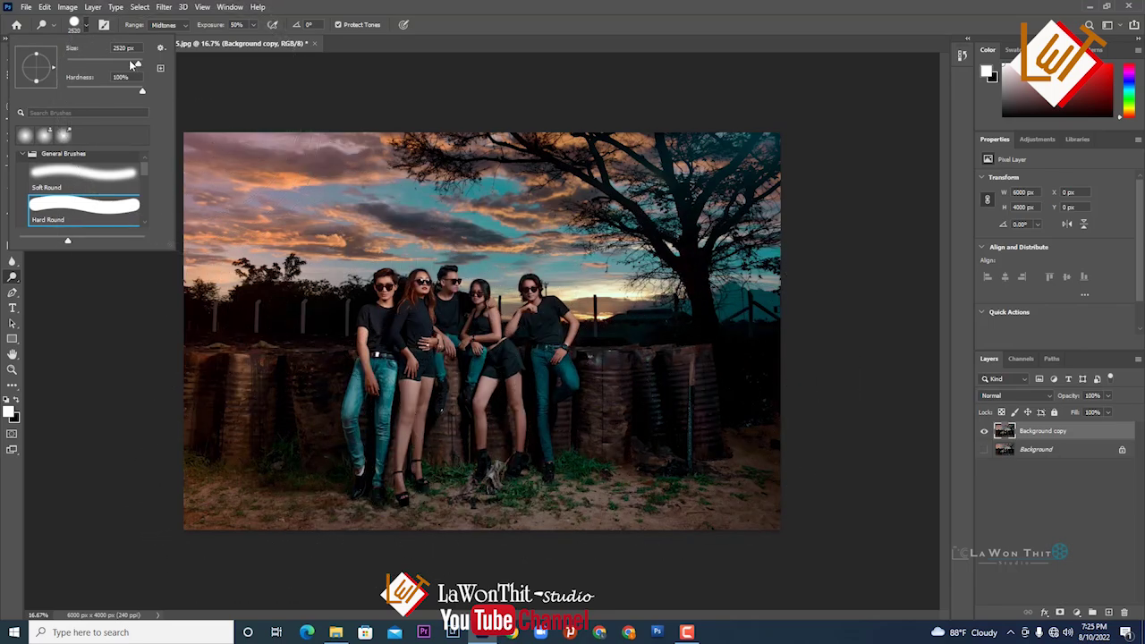
key(bracketleft)
key(bracketleft)
key(bracketleft)
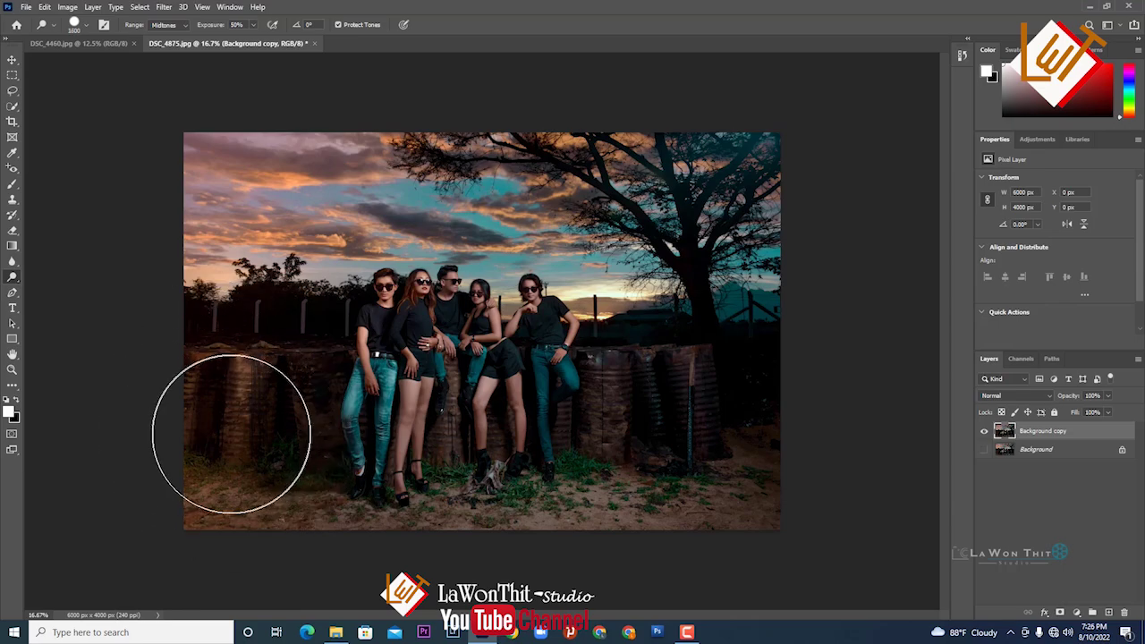
key(bracketleft)
key(bracketleft)
key(bracketleft)
key(bracketleft)
drag(276, 450, 279, 457)
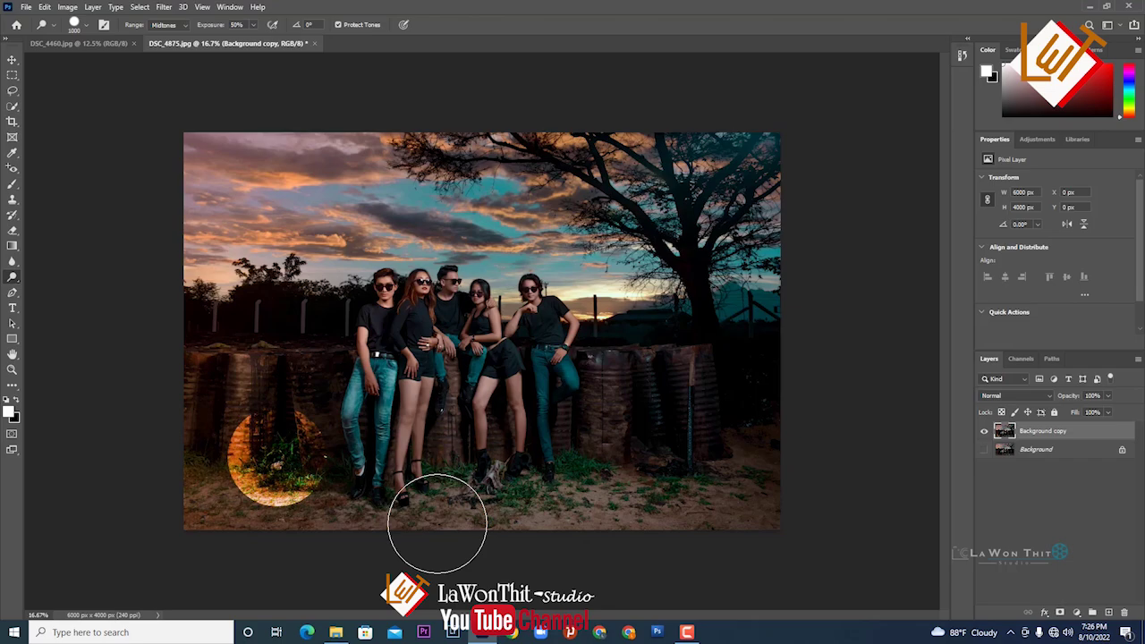
key(ctrl+plus)
drag(438, 530, 631, 387)
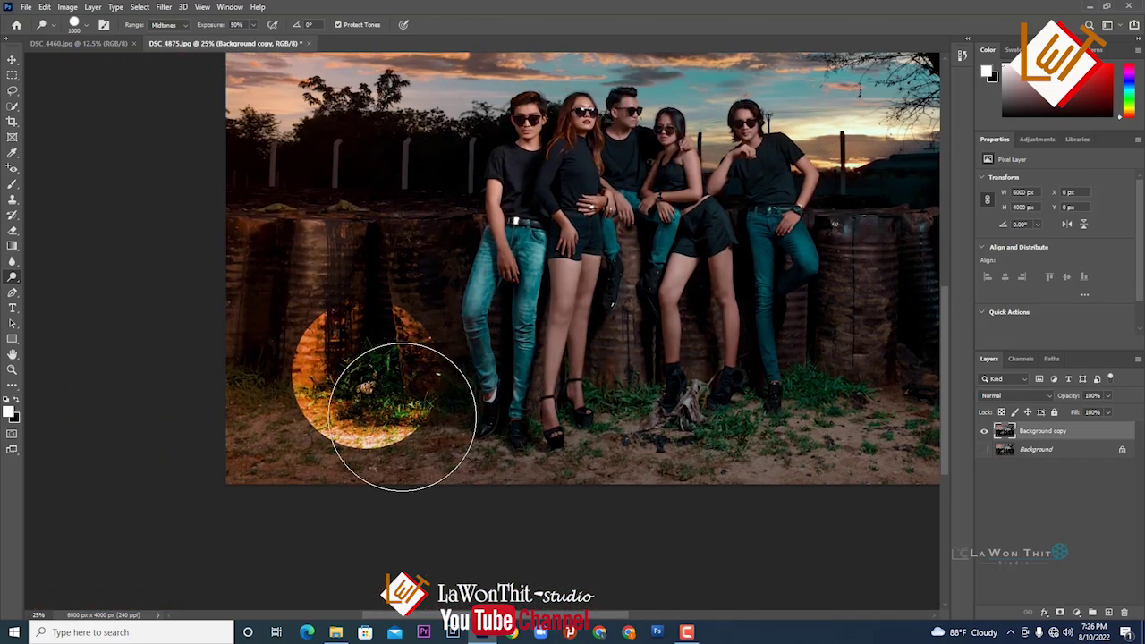
mouse_move(374, 408)
mouse_down()
mouse_move(341, 360)
mouse_move(366, 351)
mouse_move(410, 414)
mouse_up()
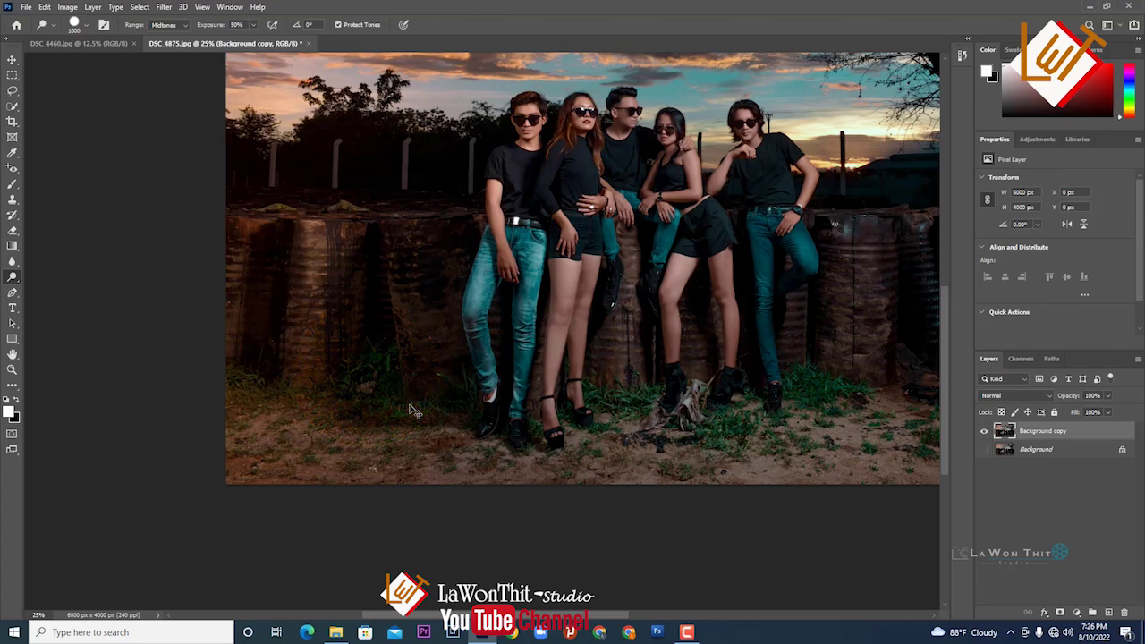
Switch back to a 2200 px Soft Round tip and dodge the sandbag wall near the right-hand pole.
click(88, 26)
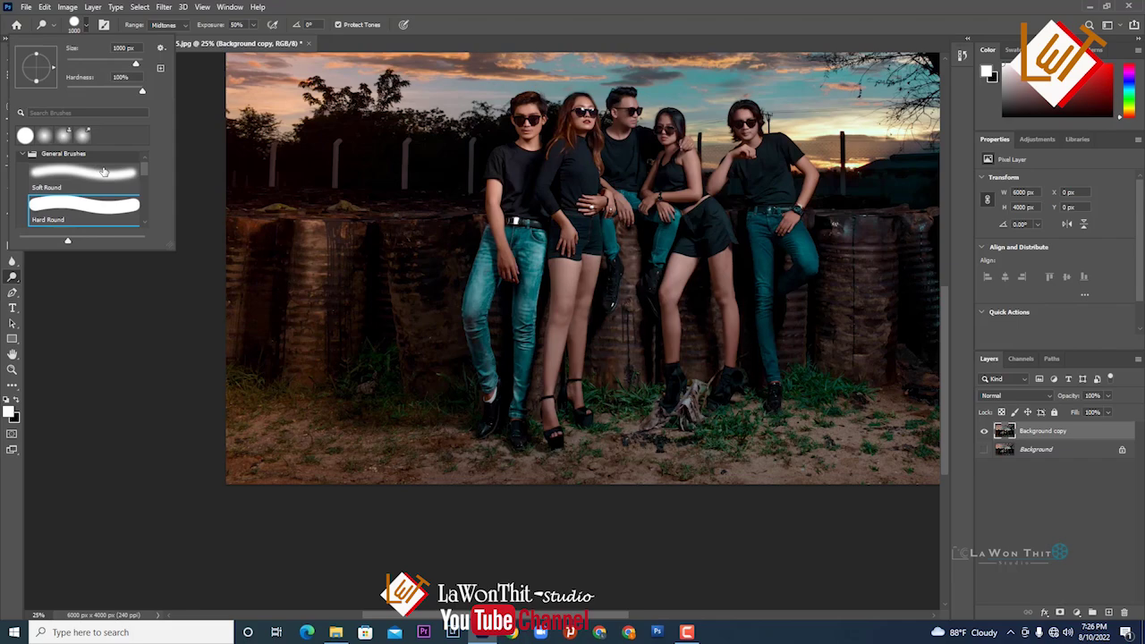
click(104, 171)
click(305, 335)
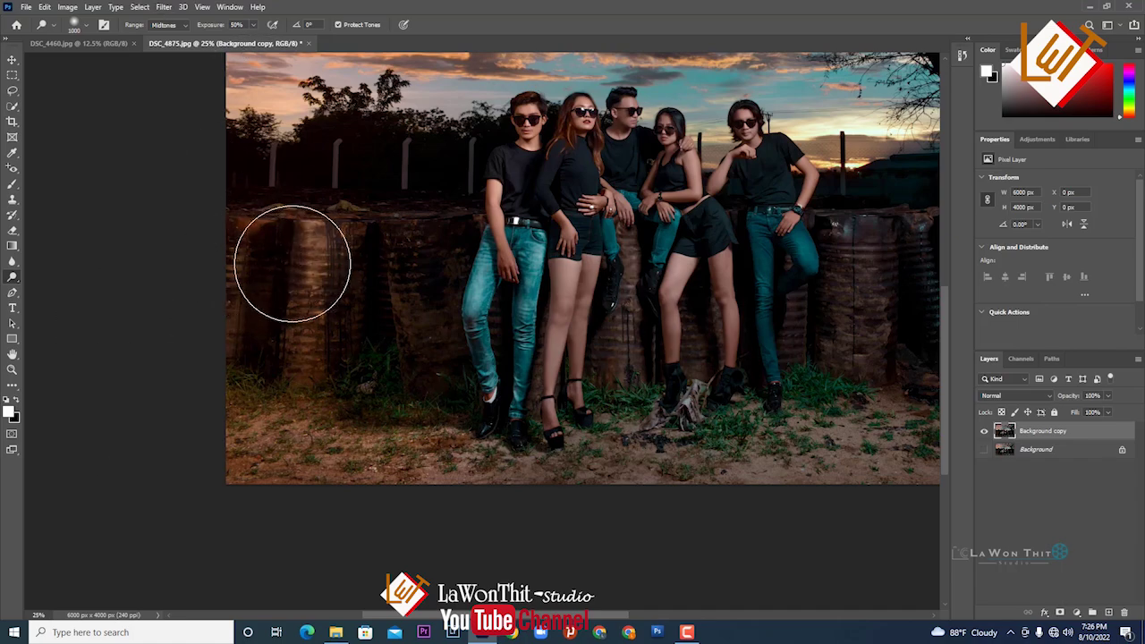
key(ctrl+minus)
key(bracketright)
key(bracketright)
key(bracketright)
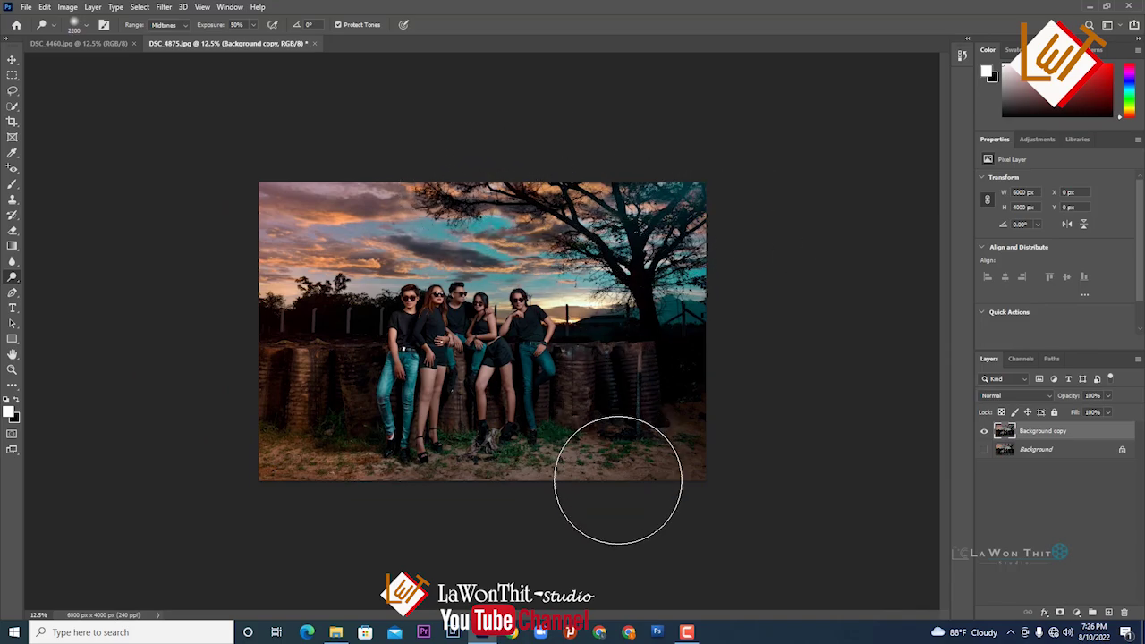
drag(557, 409, 668, 379)
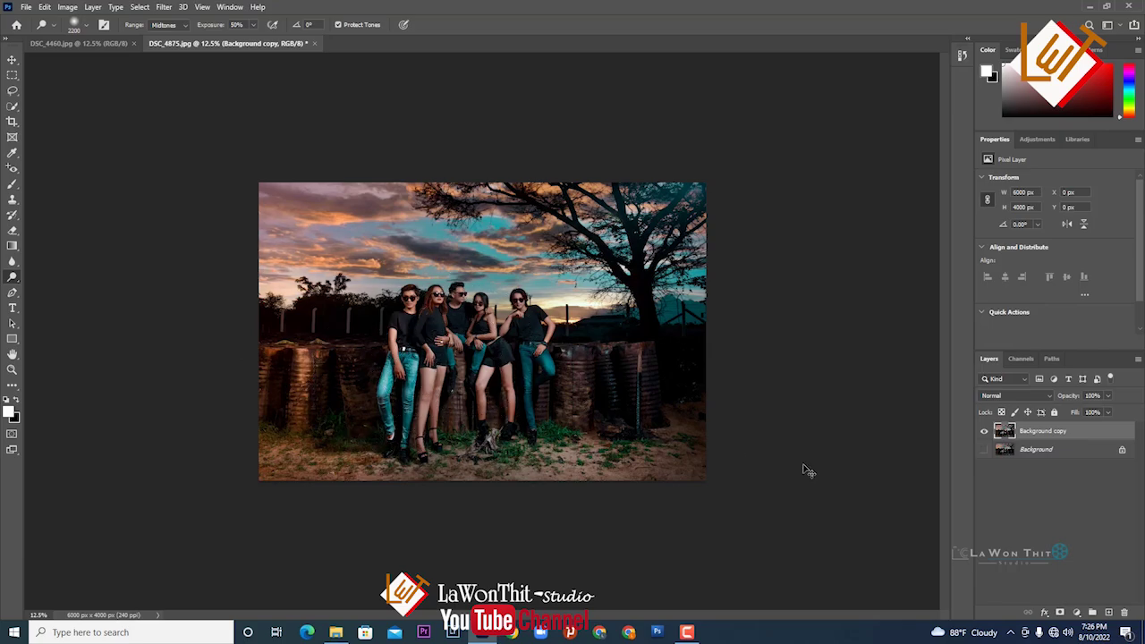
key(ctrl+plus)
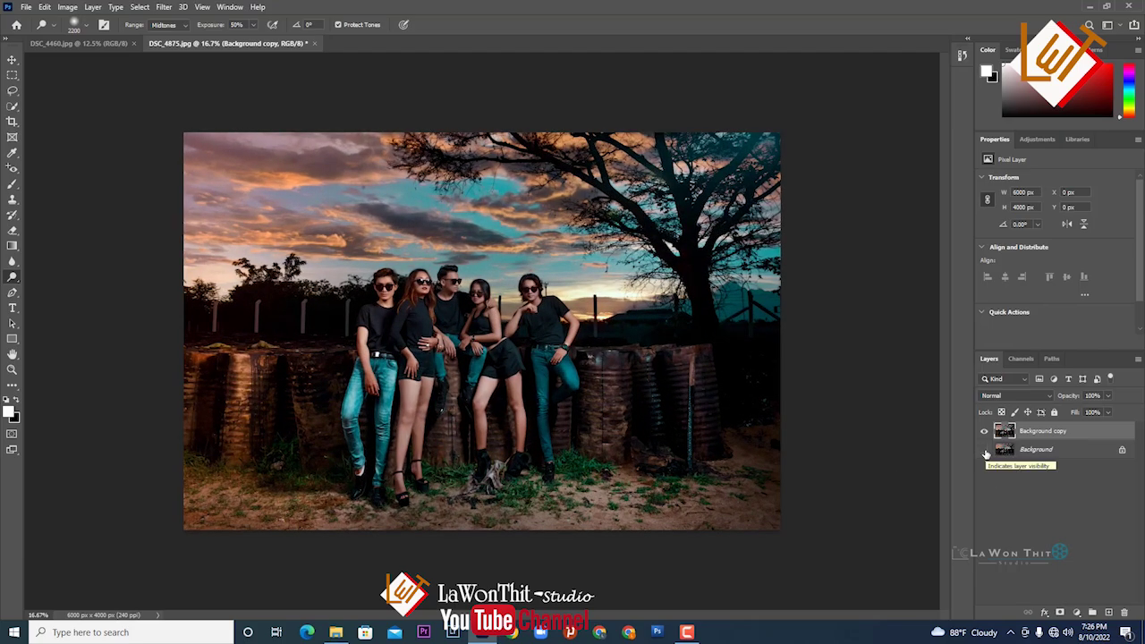
Toggle 'Background copy' on and off to compare with the original, then switch to DSC_4460.jpg.
click(985, 451)
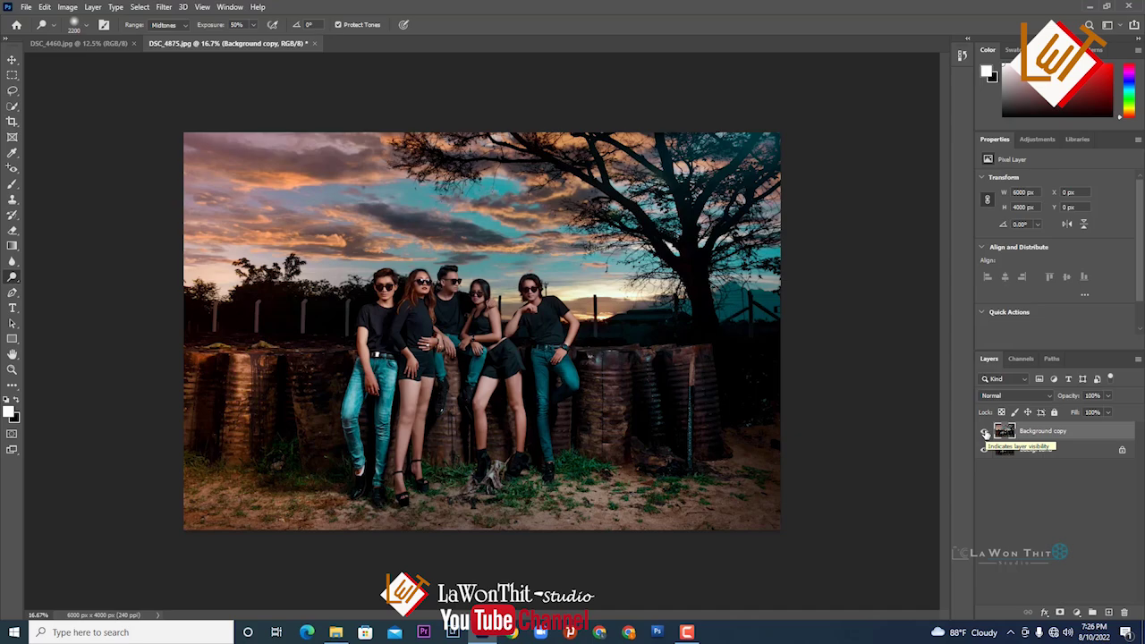
click(985, 432)
click(986, 432)
click(985, 432)
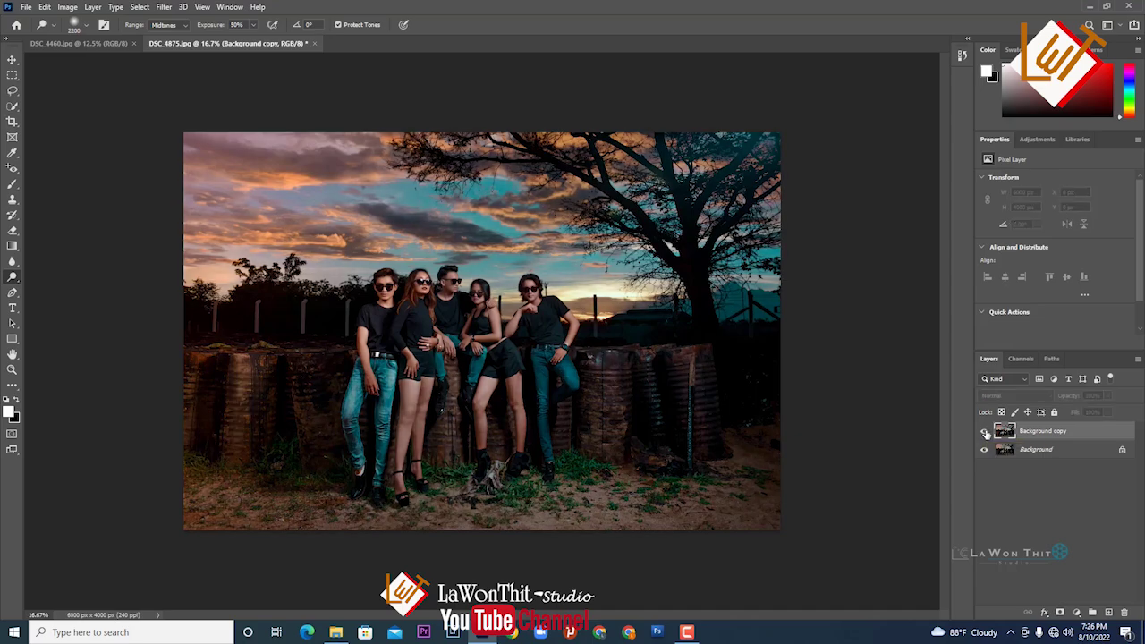
click(985, 432)
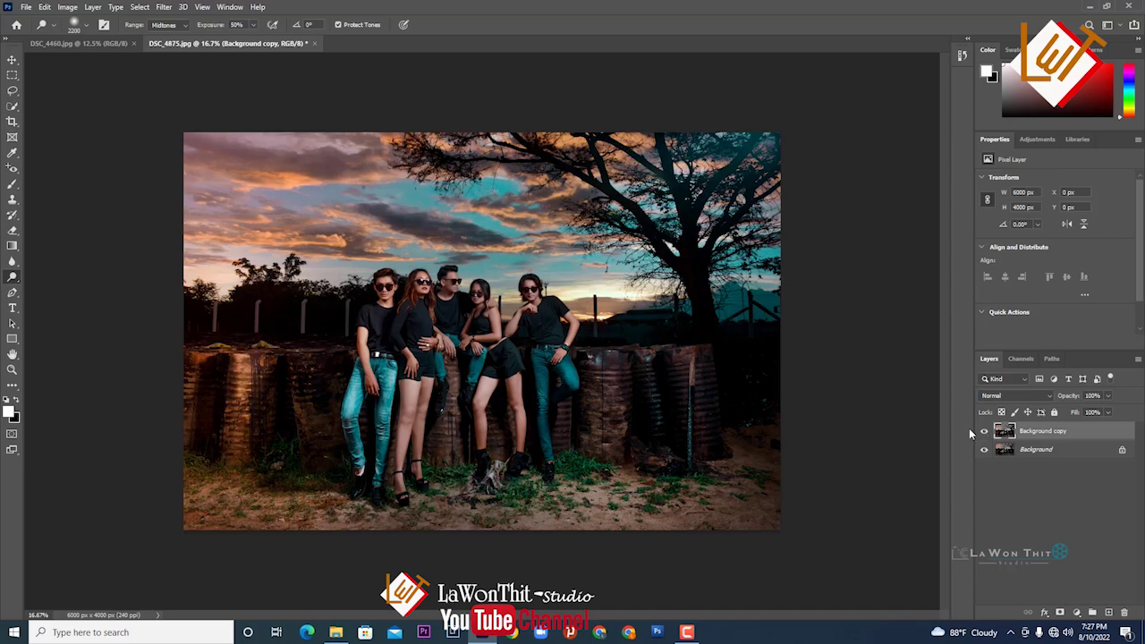
click(79, 43)
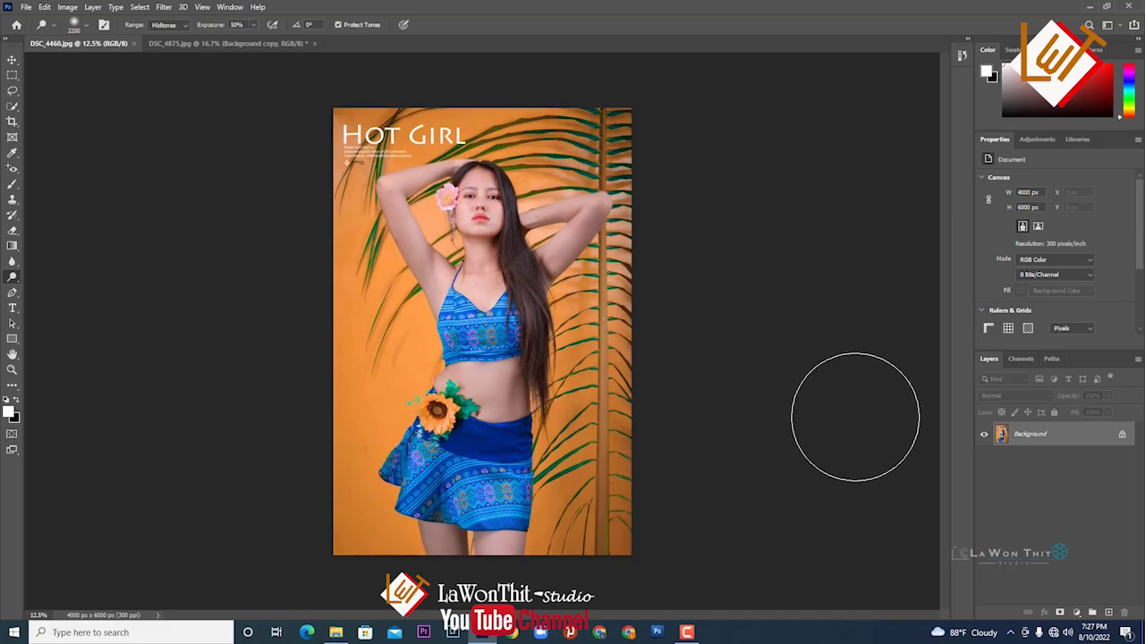
Duplicate the portrait's Background as 'Background copy' and hide the original Background layer.
right_click(1025, 442)
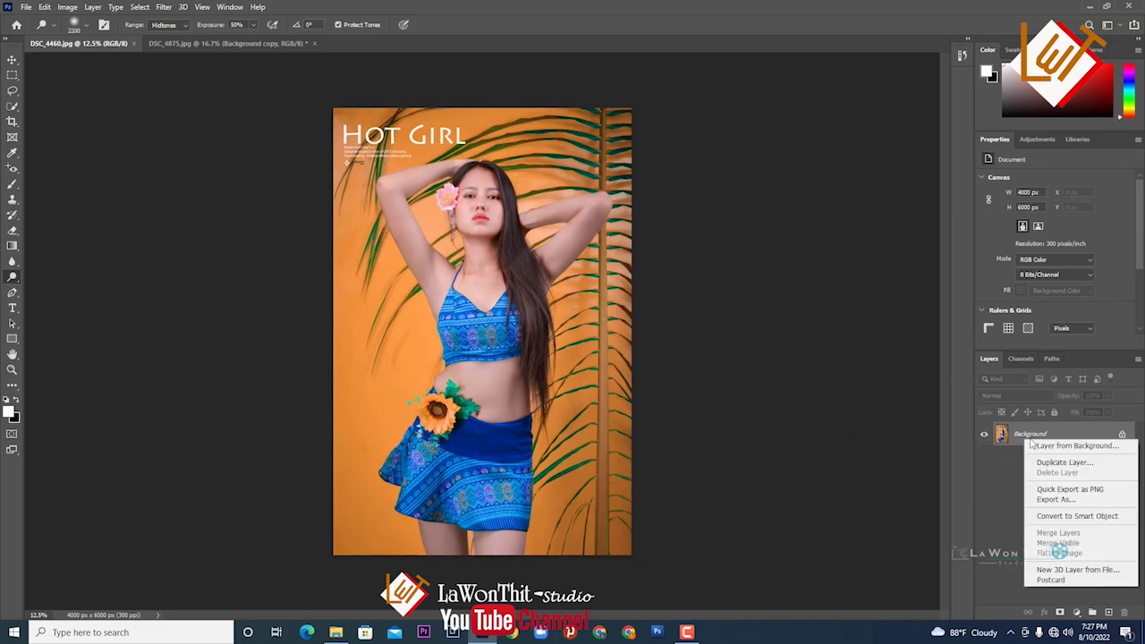
click(1056, 464)
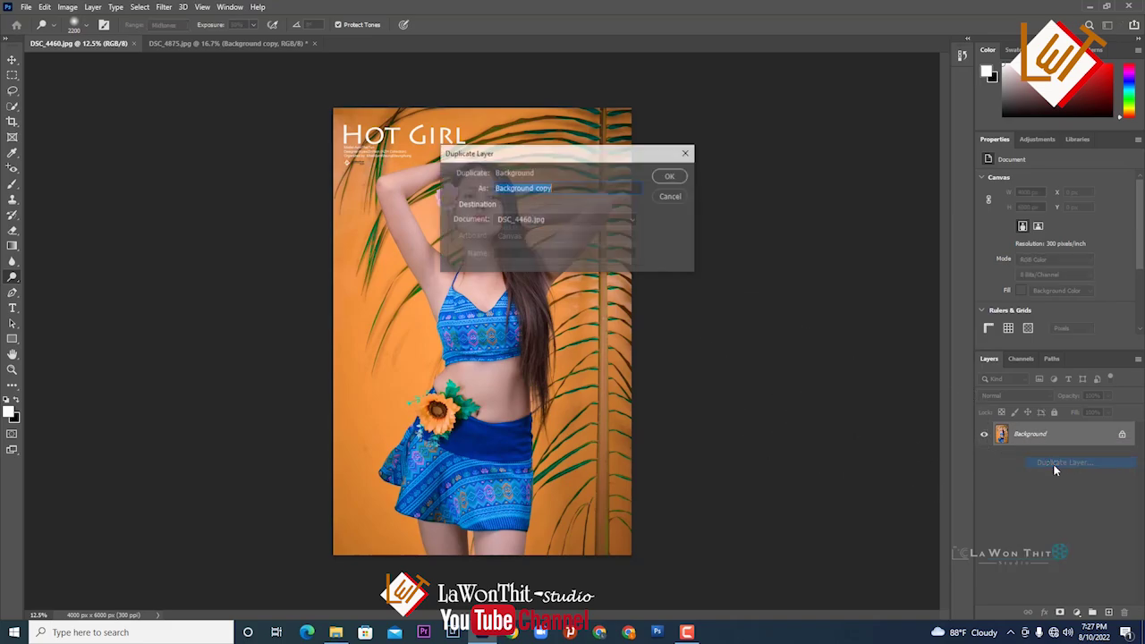
click(670, 177)
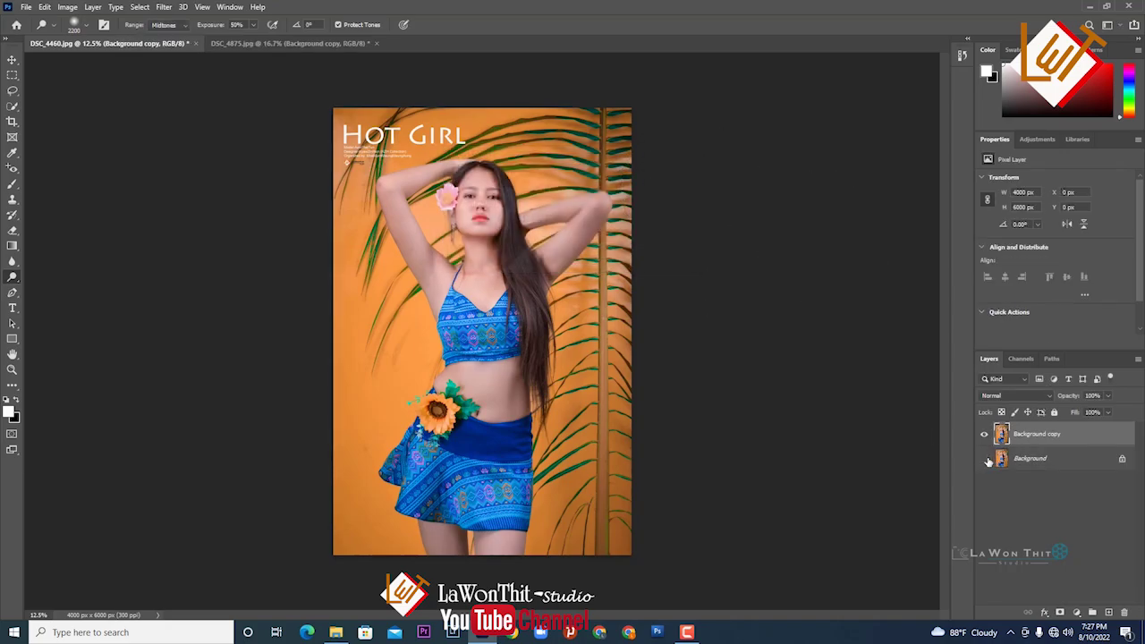
click(13, 59)
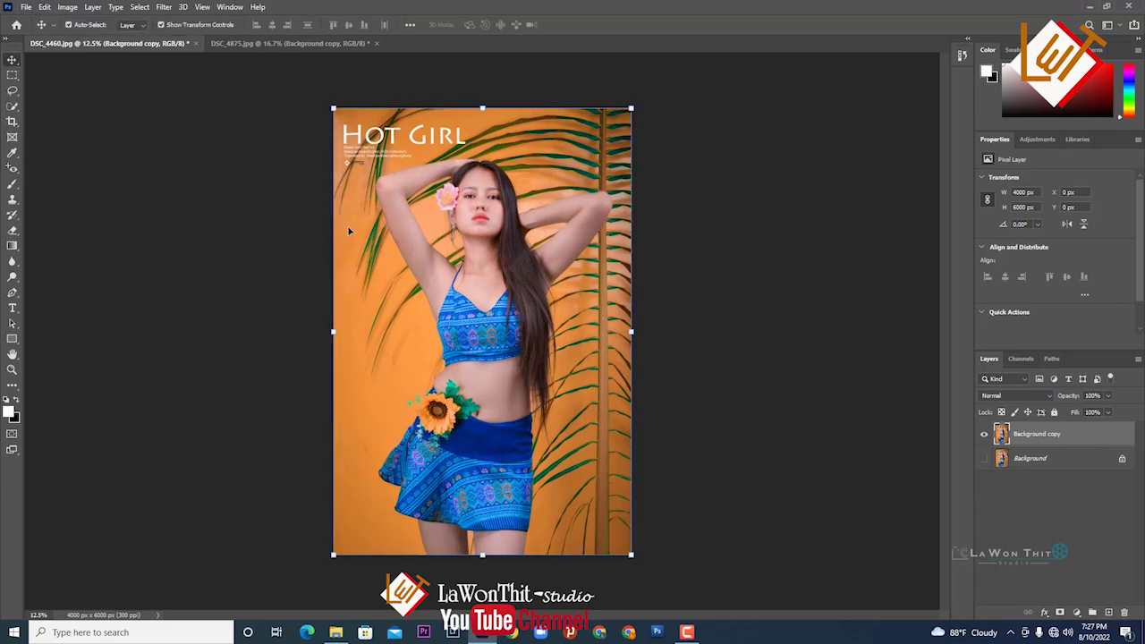
Zoom in on the face and dodge the forehead skin with a smaller brush.
key(ctrl+plus)
key(ctrl+plus)
key(ctrl+plus)
key(ctrl+plus)
key(ctrl+plus)
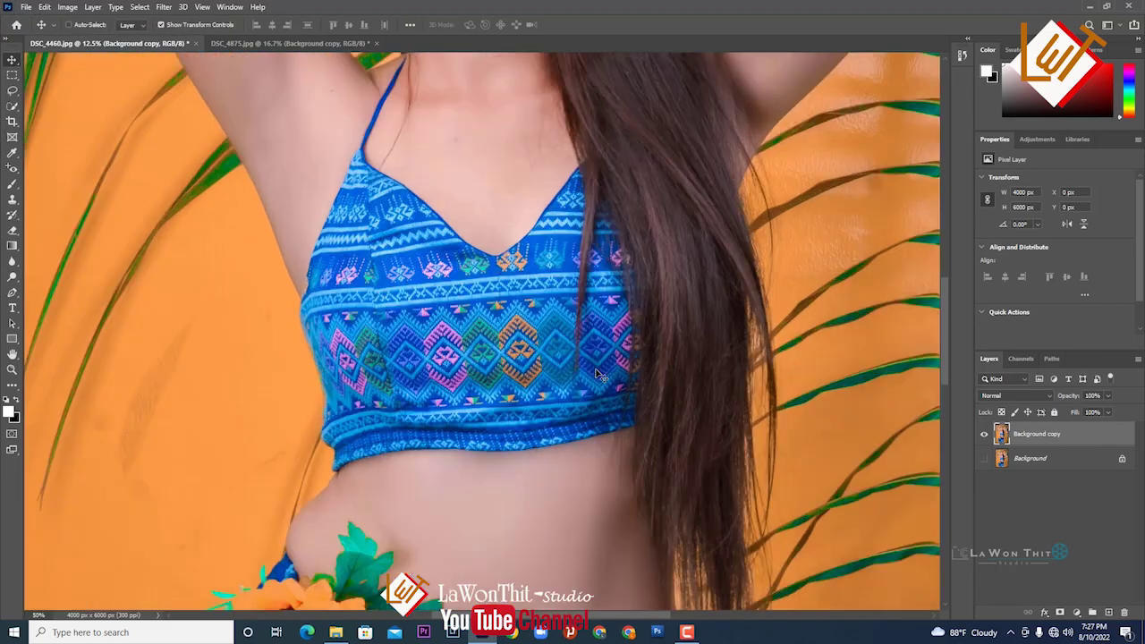
key(ctrl+plus)
scroll(600, 229, up, 5)
key(ctrl+plus)
scroll(535, 215, up, 5)
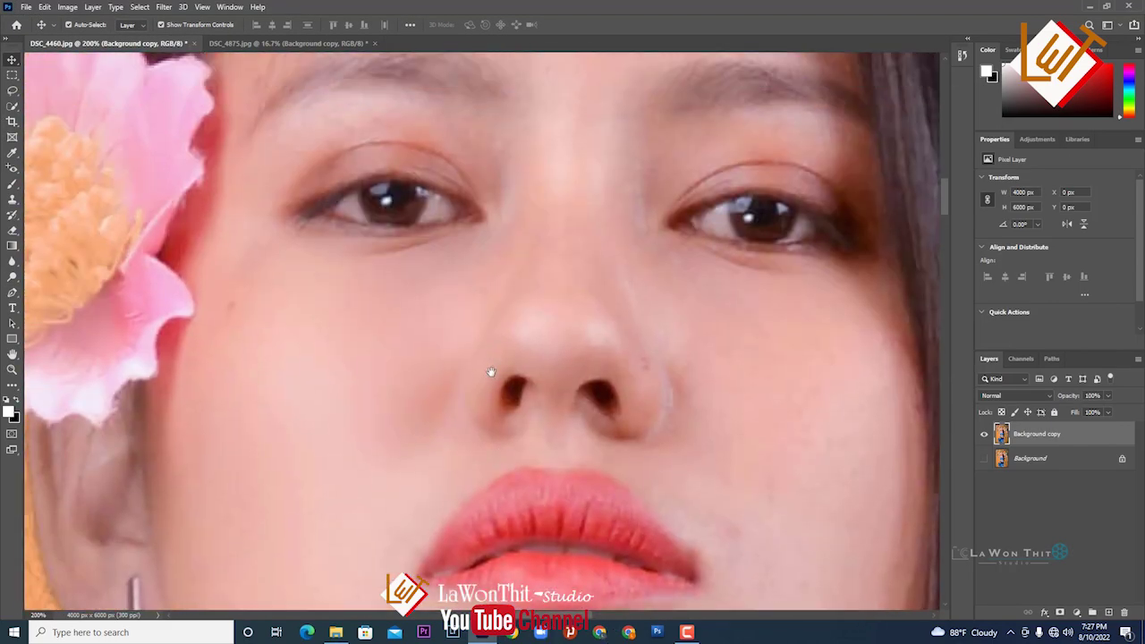
key(ctrl+minus)
key(ctrl+minus)
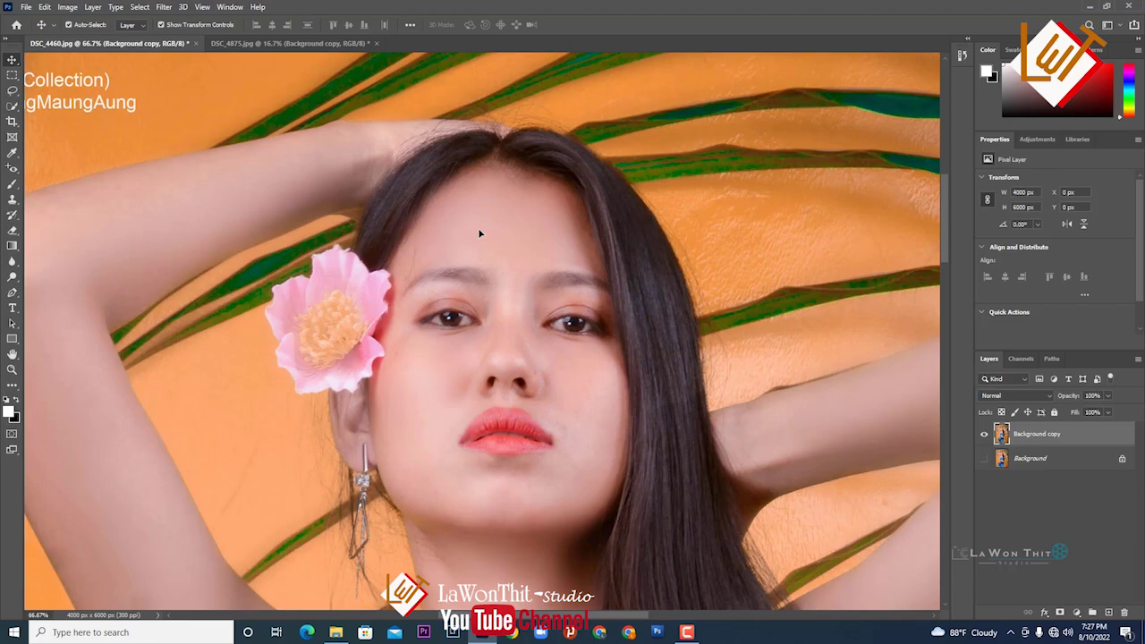
click(13, 276)
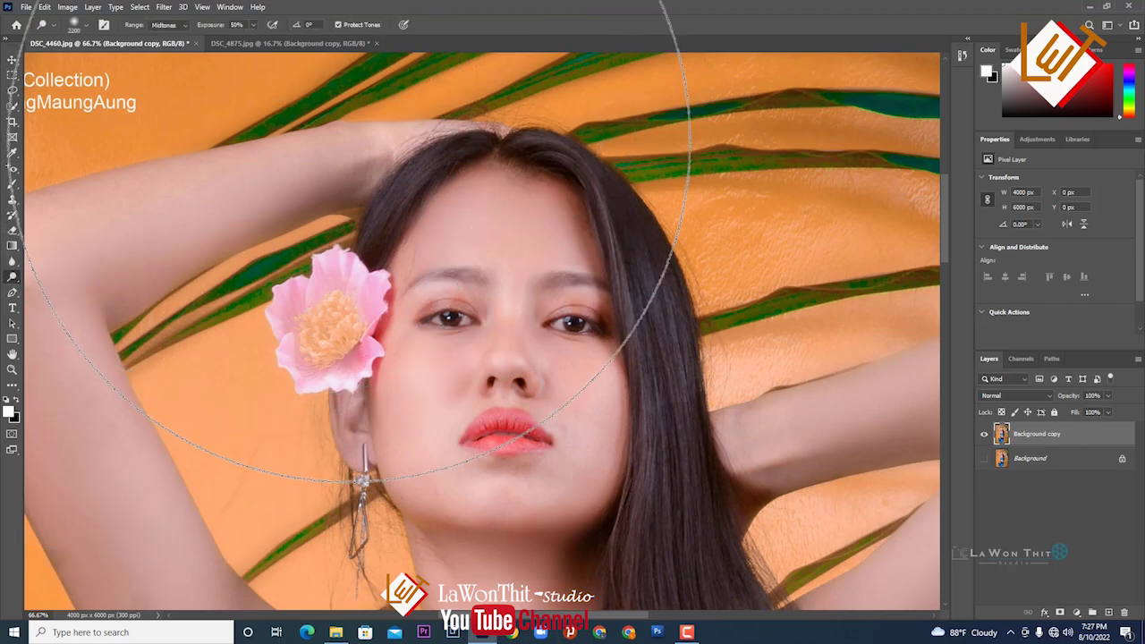
key(bracketleft)
key(bracketleft)
key(bracketleft)
key(bracketleft)
key(bracketleft)
key(bracketleft)
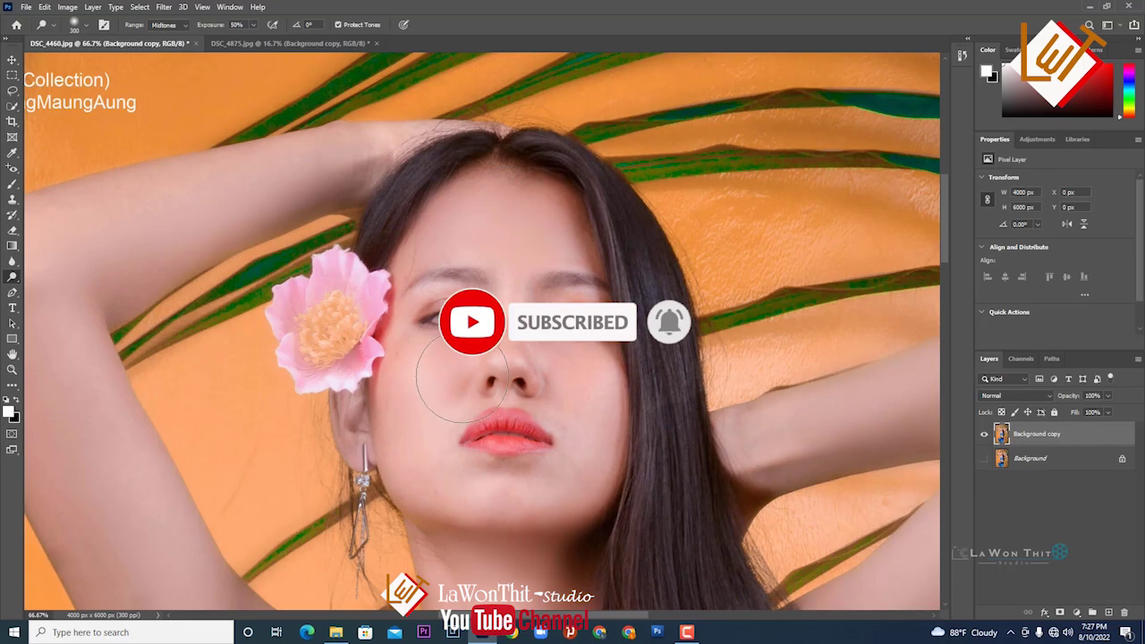
key(bracketleft)
key(bracketleft)
key(bracketleft)
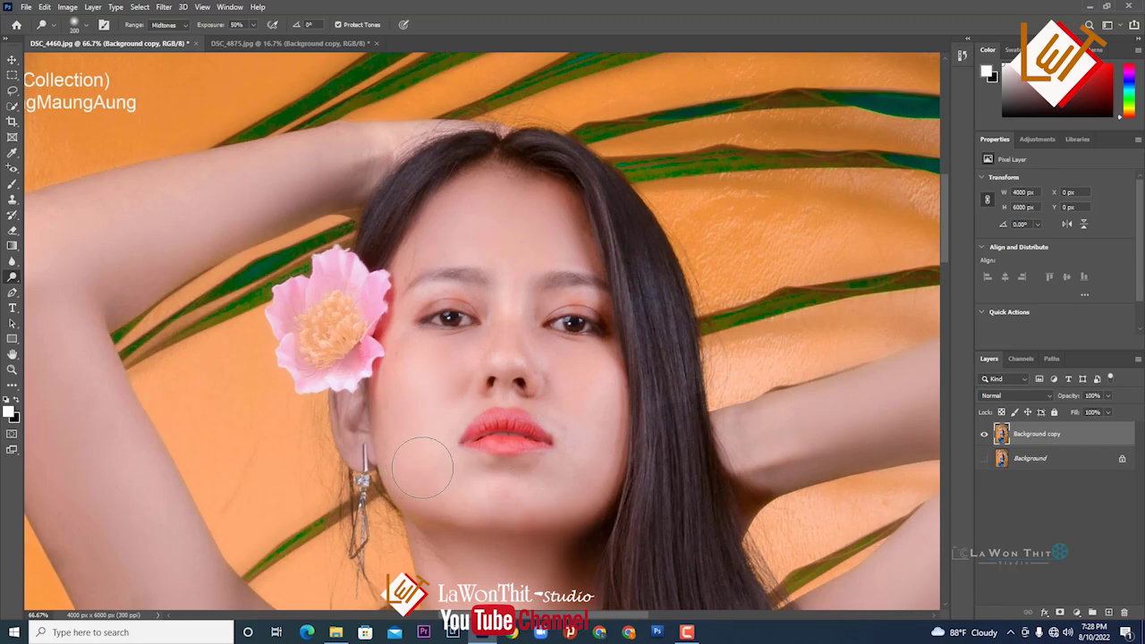
scroll(558, 452, down, 3)
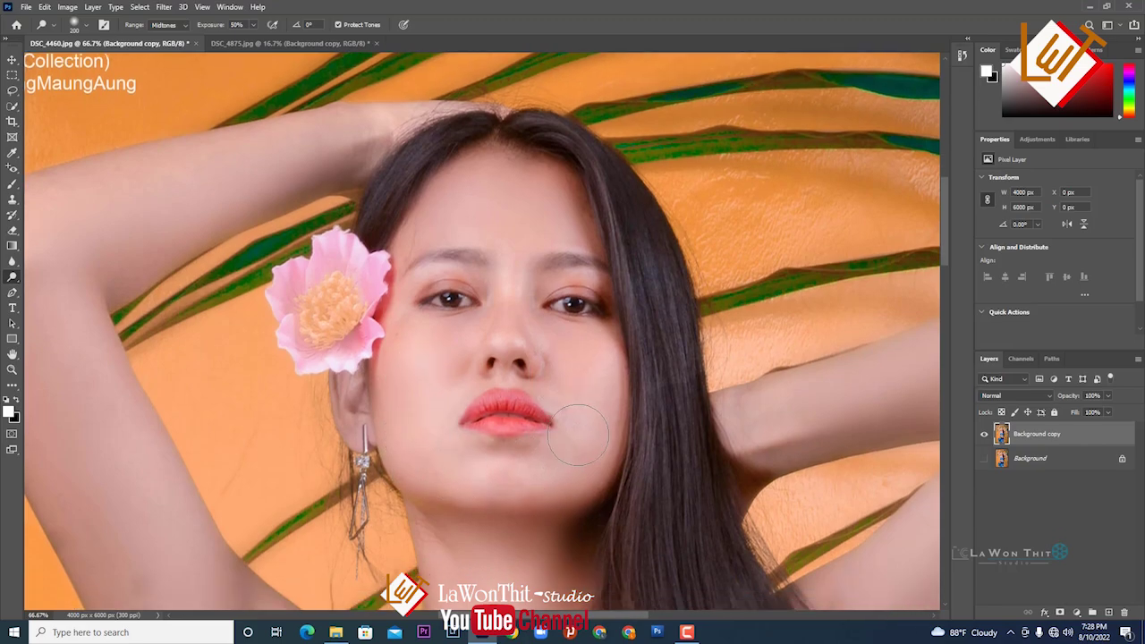
scroll(558, 464, up, 5)
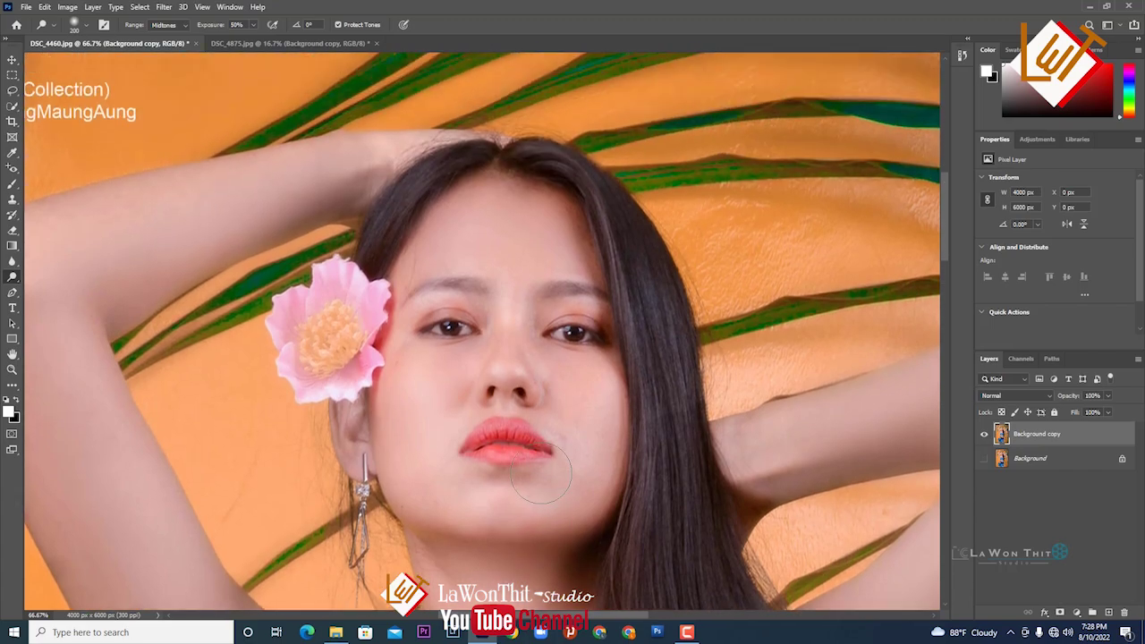
scroll(541, 472, up, 1)
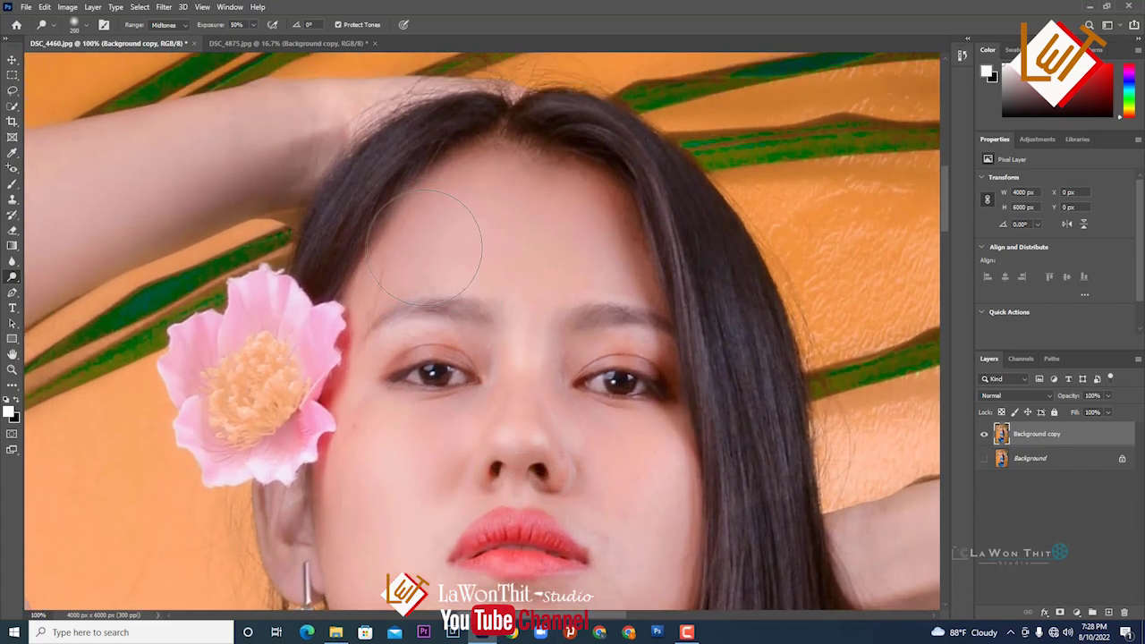
drag(444, 239, 562, 248)
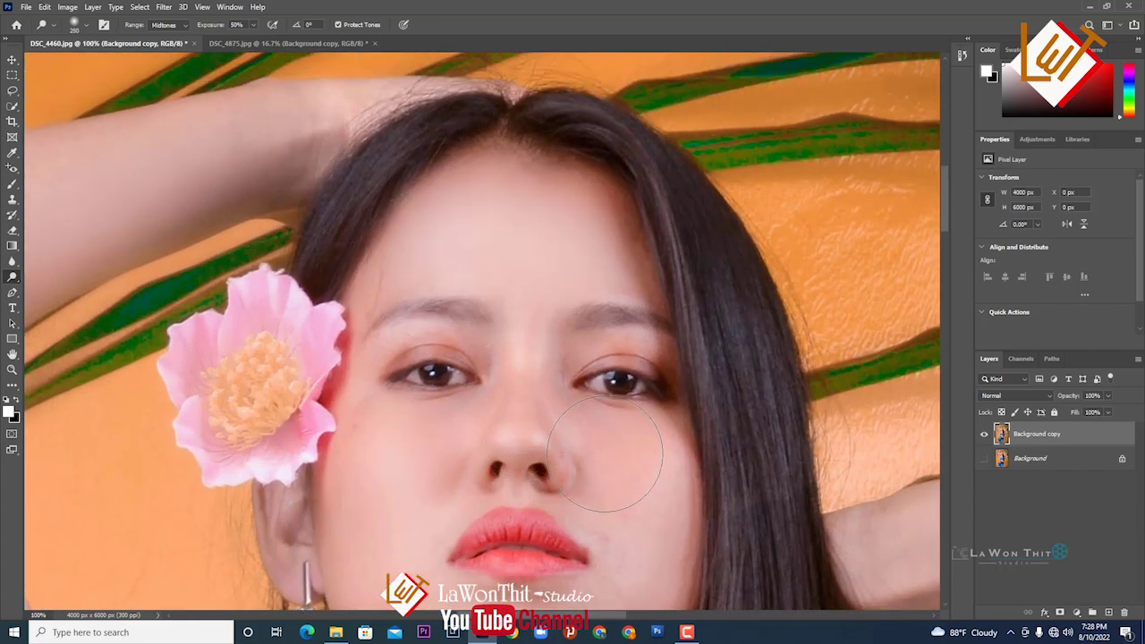
Brighten the nose bridge up to the forehead, then undo that stroke.
scroll(626, 439, down, 1)
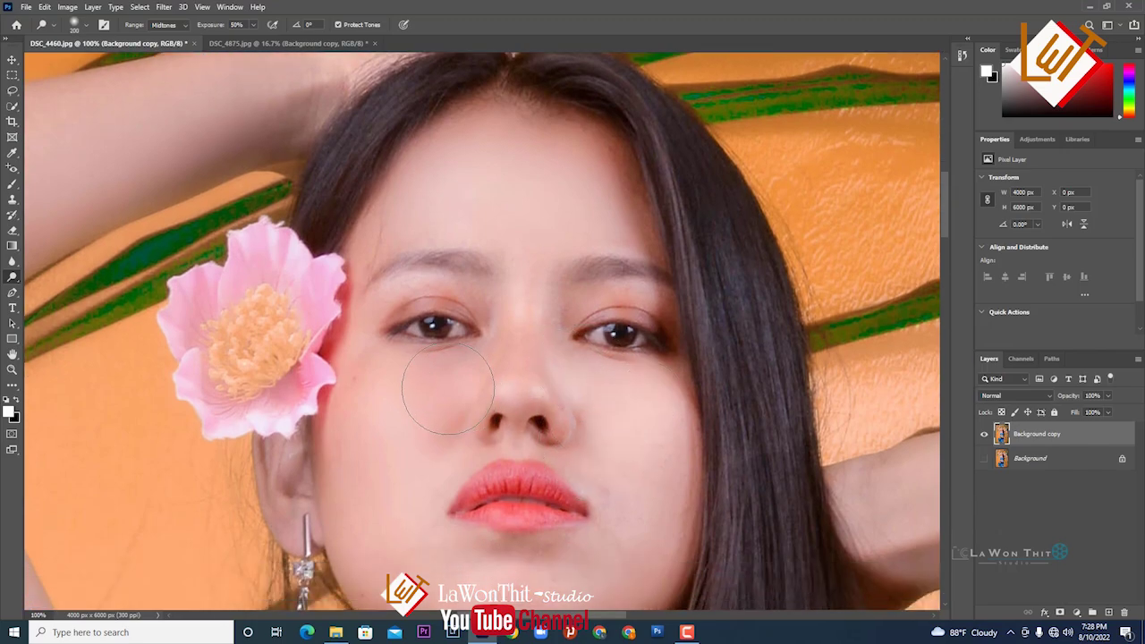
key(])
scroll(626, 460, down, 1)
scroll(623, 462, down, 1)
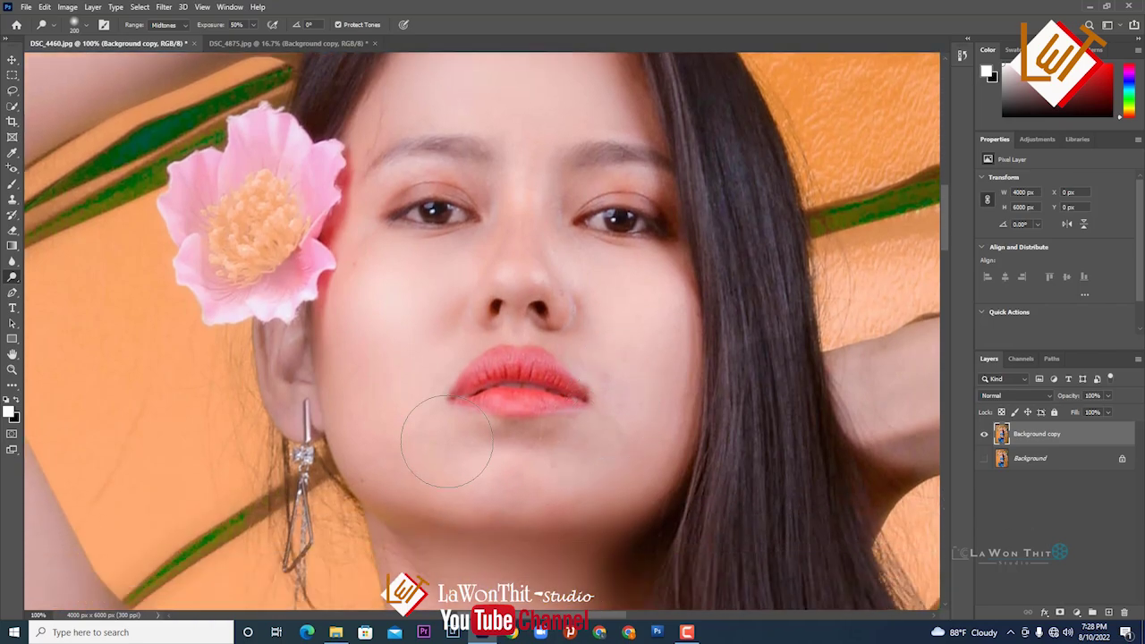
key(])
key([)
key([)
key([)
key([)
key([)
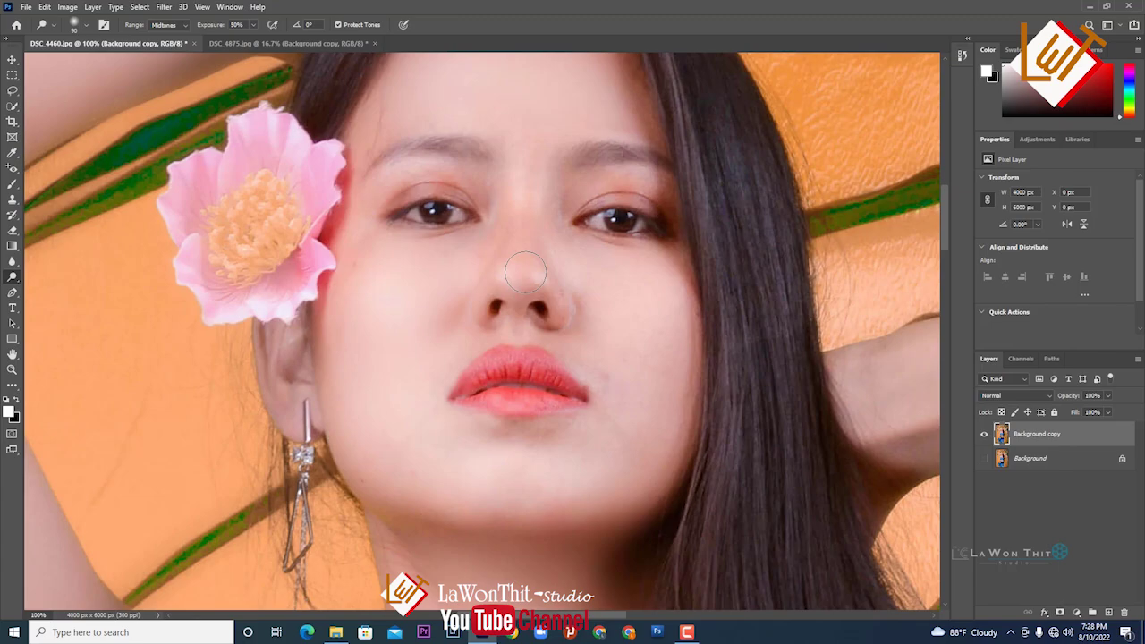
drag(525, 272, 524, 136)
scroll(580, 134, up, 1)
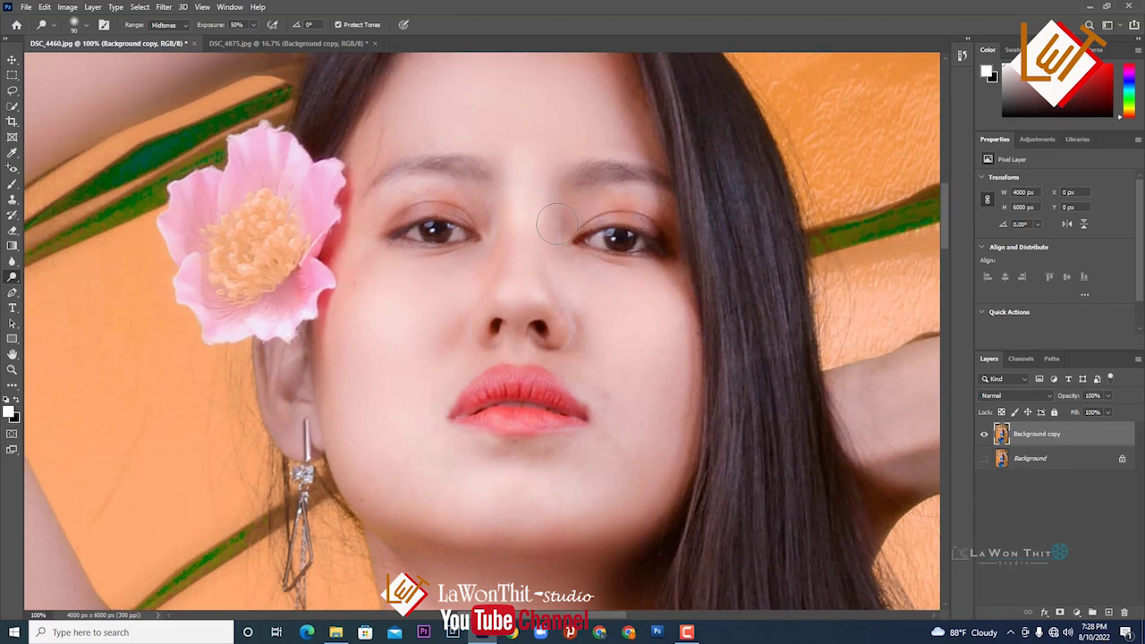
key(ctrl+z)
Set dodge exposure to 25%, then lighten the nose bridge and the skin under the right eye.
click(254, 24)
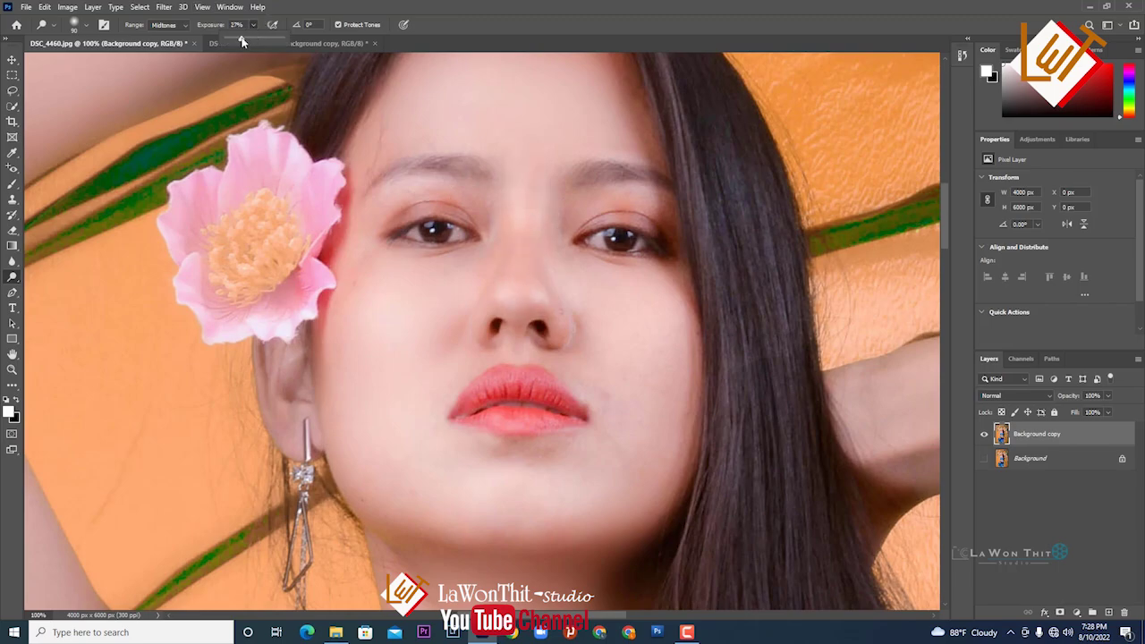
click(241, 25)
text(25)
drag(515, 284, 549, 224)
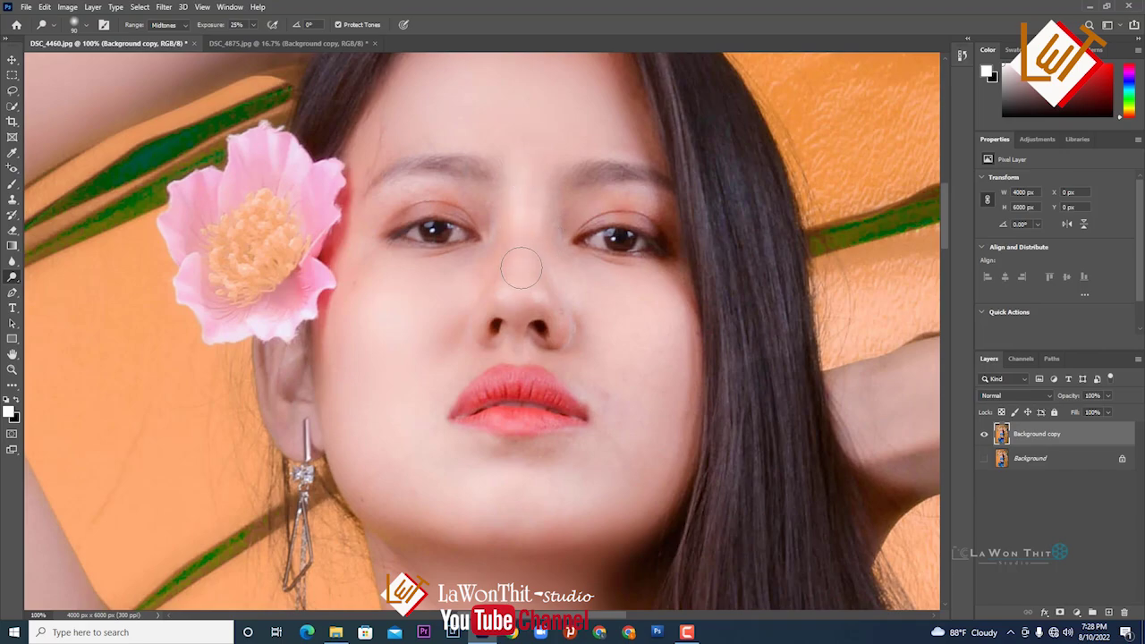
key(ctrl+plus)
key(ctrl+plus)
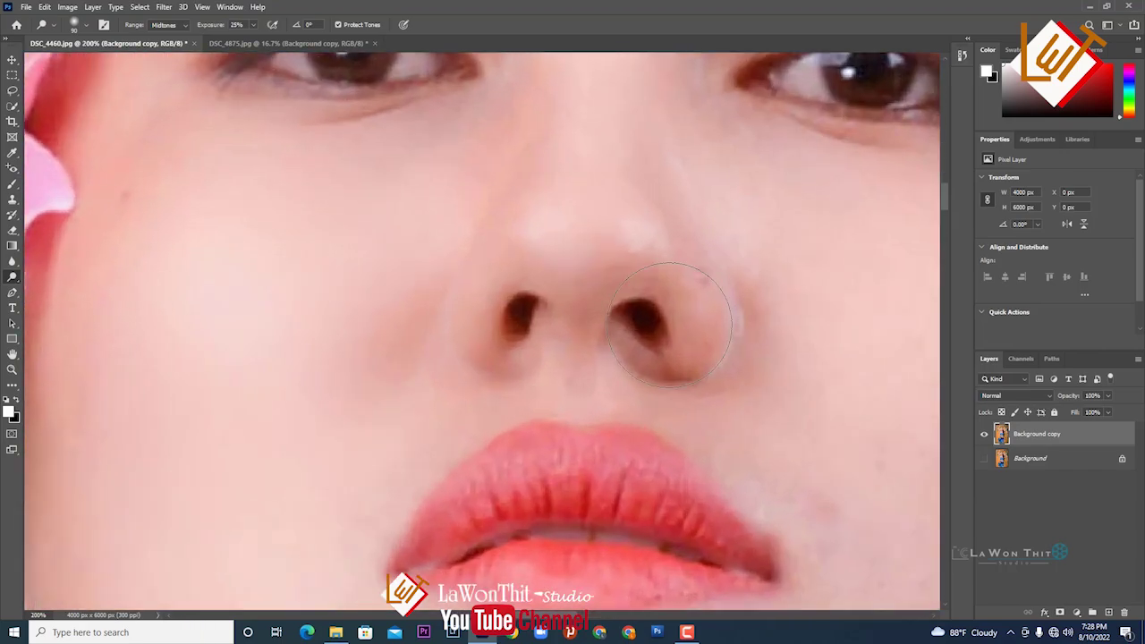
scroll(463, 384, up, 5)
drag(540, 429, 539, 394)
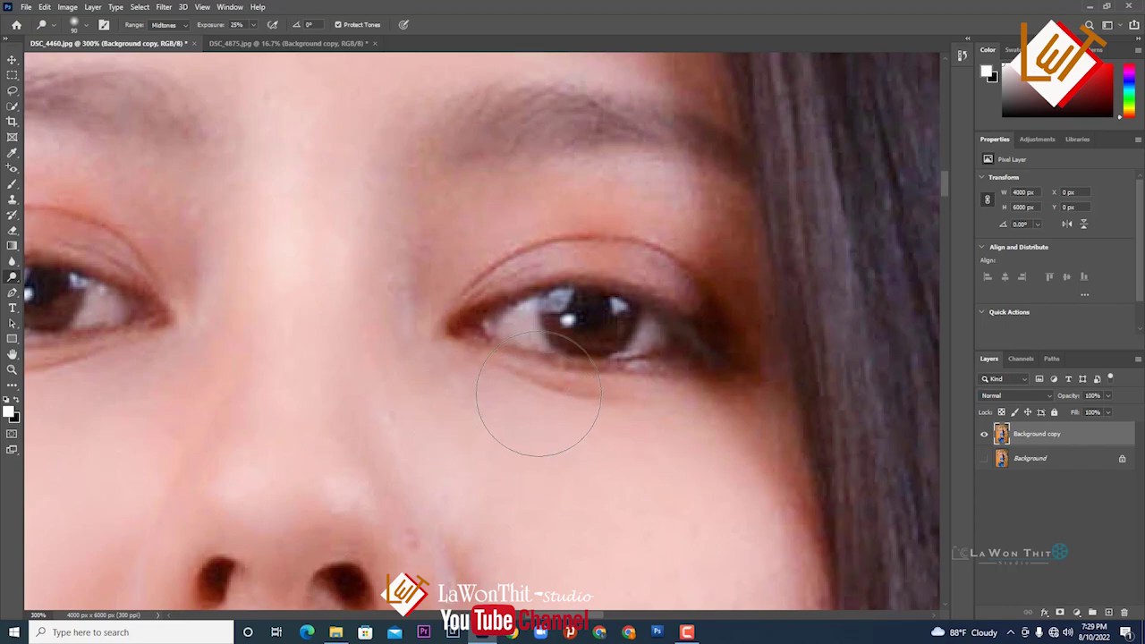
Brighten the whites of both eyes with a small brush.
key(bracketleft)
key(bracketleft)
key(bracketleft)
key(bracketleft)
key(bracketleft)
key(bracketleft)
key(bracketleft)
key(bracketleft)
key(bracketright)
key(bracketright)
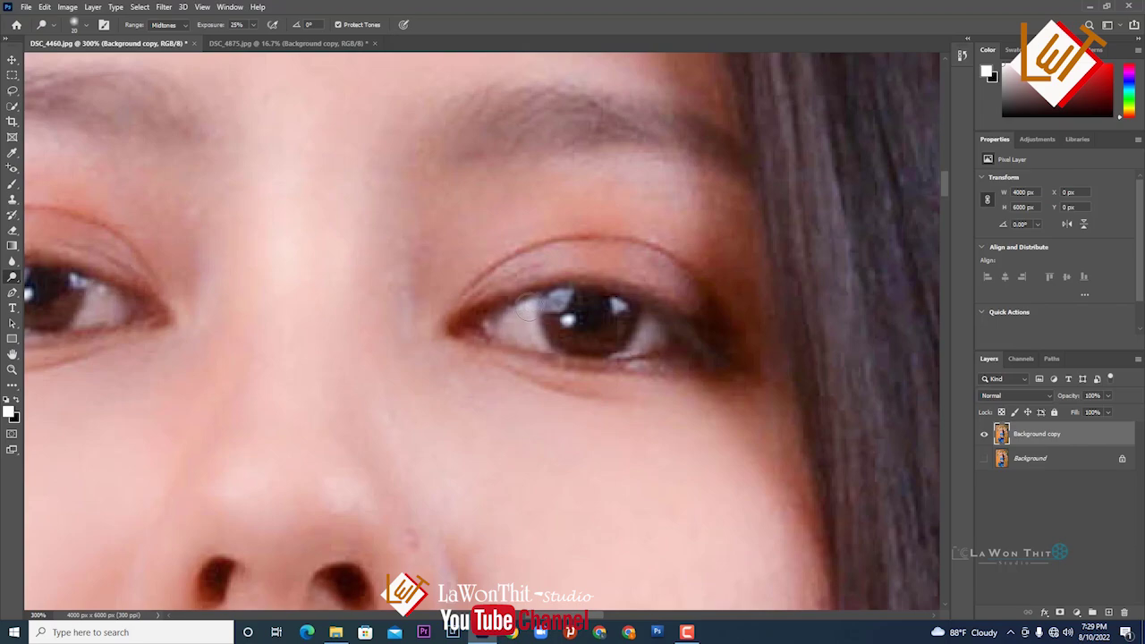
drag(508, 329, 528, 335)
key(bracketleft)
drag(627, 340, 663, 334)
scroll(698, 375, left, 5)
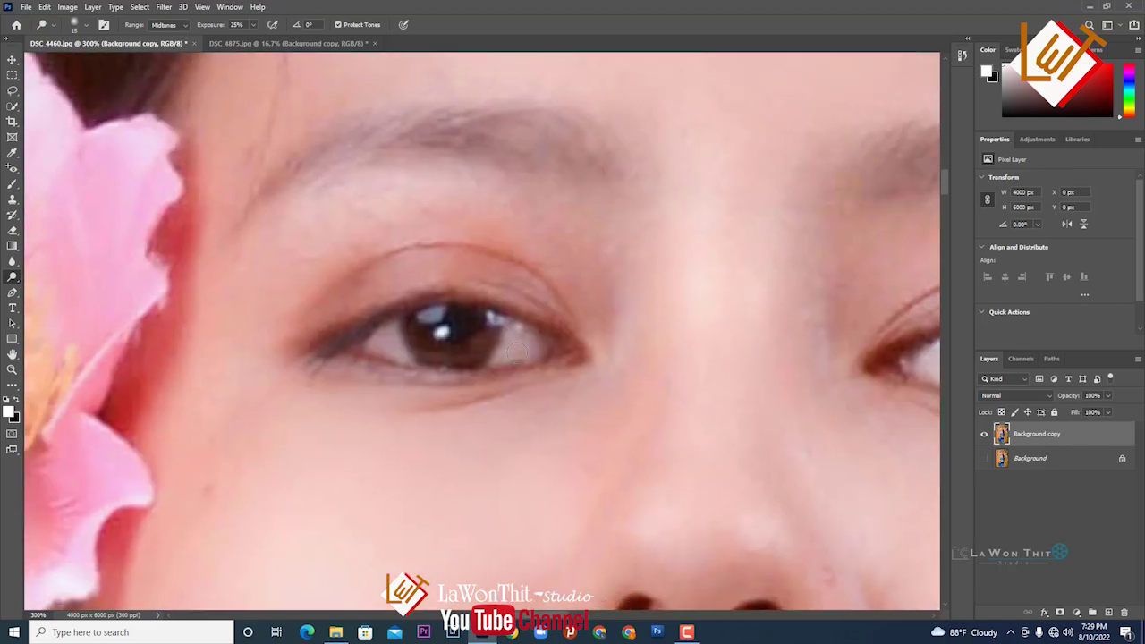
drag(510, 351, 544, 347)
drag(413, 356, 392, 343)
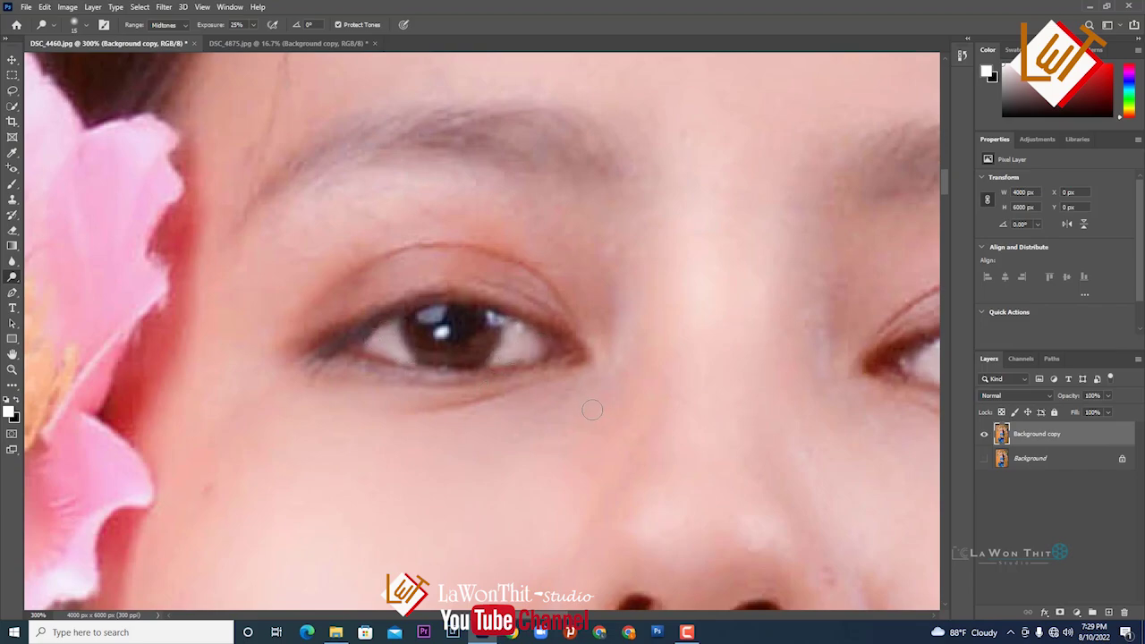
key(ctrl+minus)
key(ctrl+minus)
key(ctrl+minus)
scroll(476, 447, down, 5)
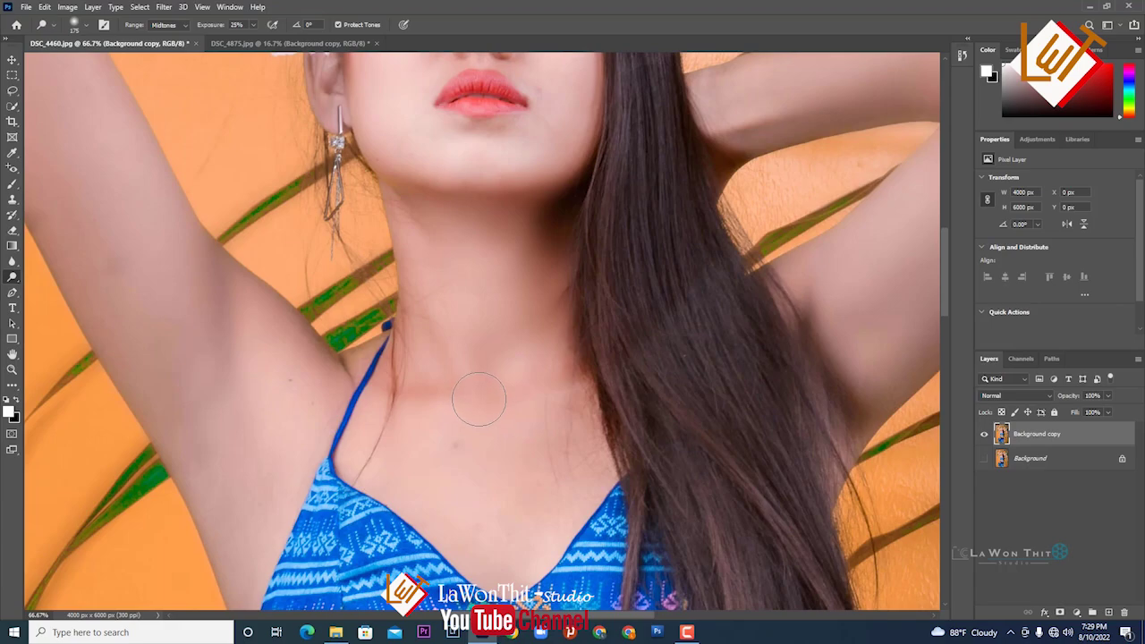
With the brush at 400, lighten the neck, the armpit shadow and the raised arm.
key(bracketright)
key(bracketright)
key(bracketright)
mouse_move(453, 407)
mouse_down()
mouse_move(524, 435)
mouse_move(550, 281)
mouse_up()
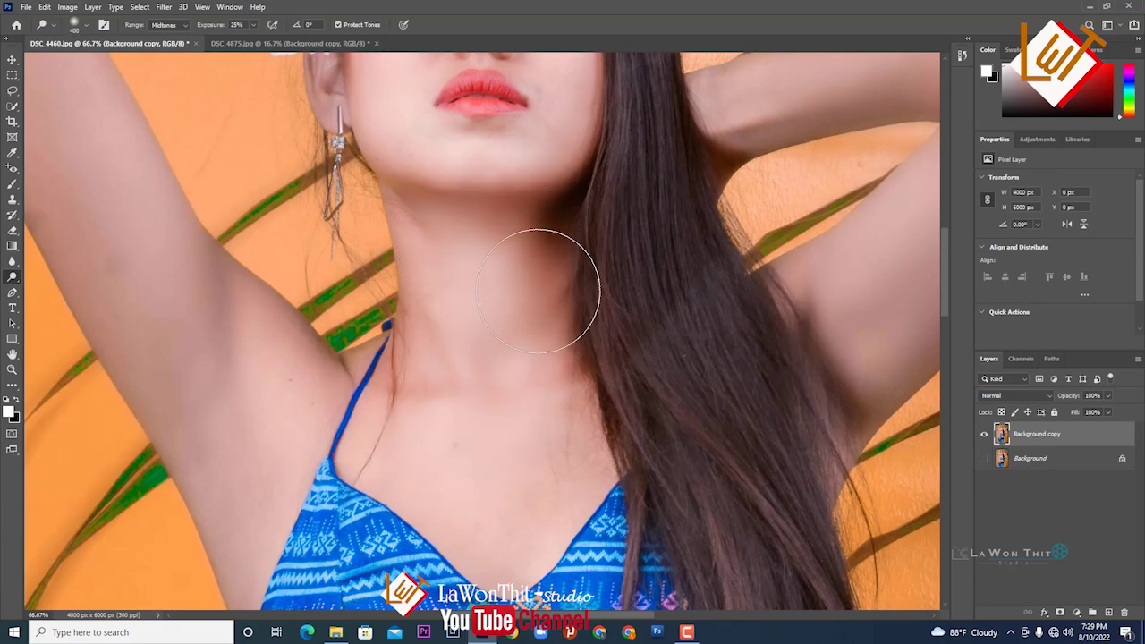
key(ctrl+minus)
drag(304, 385, 250, 305)
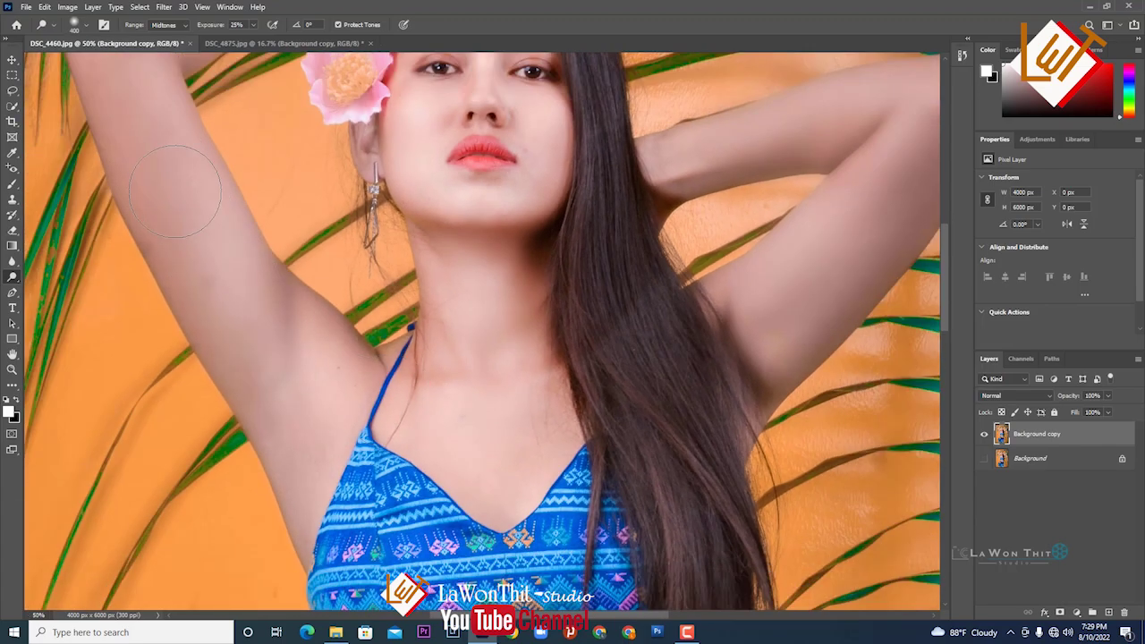
drag(128, 106, 228, 390)
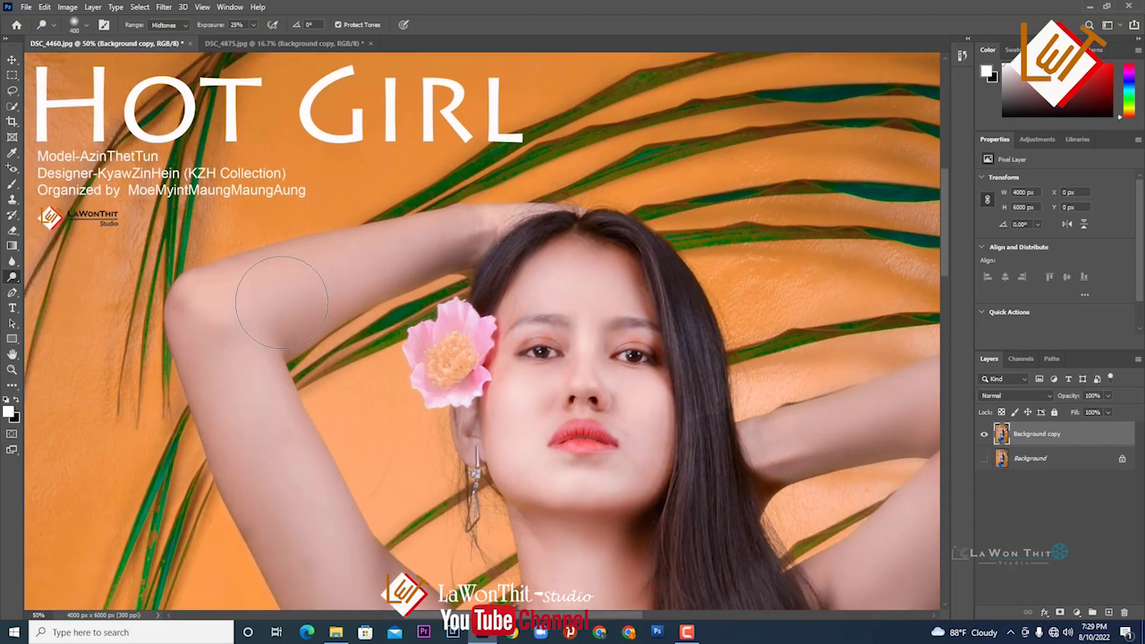
drag(342, 276, 4, 153)
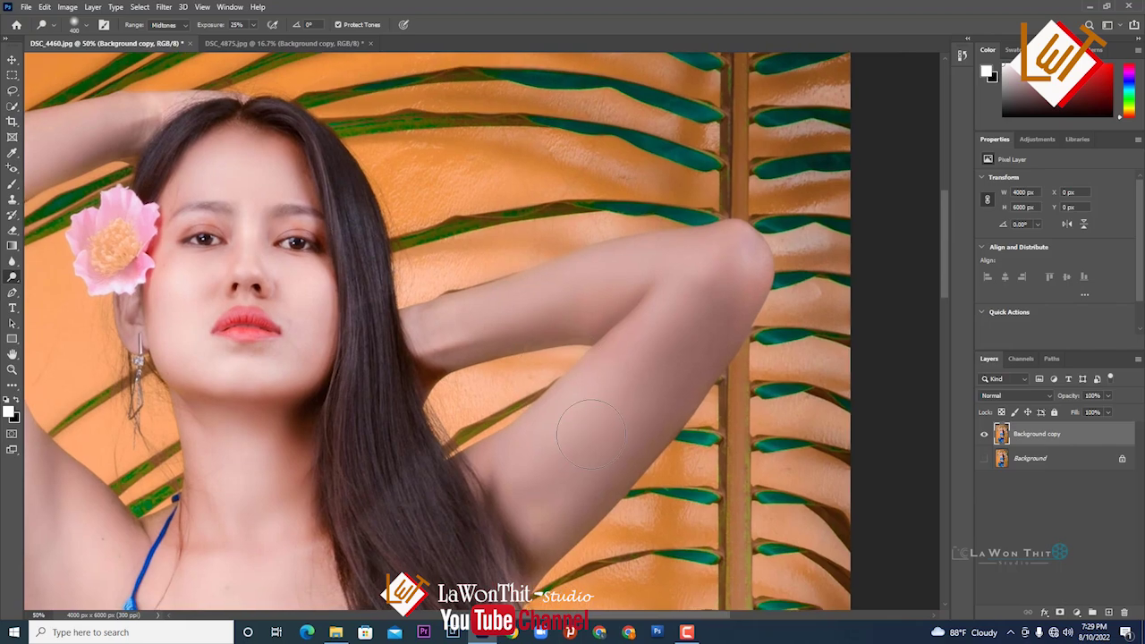
mouse_move(561, 506)
mouse_down()
mouse_move(642, 288)
mouse_move(461, 322)
mouse_up()
At 100% zoom, lighten the forearm skin near the armpit, then view the whole figure.
key(ctrl+plus)
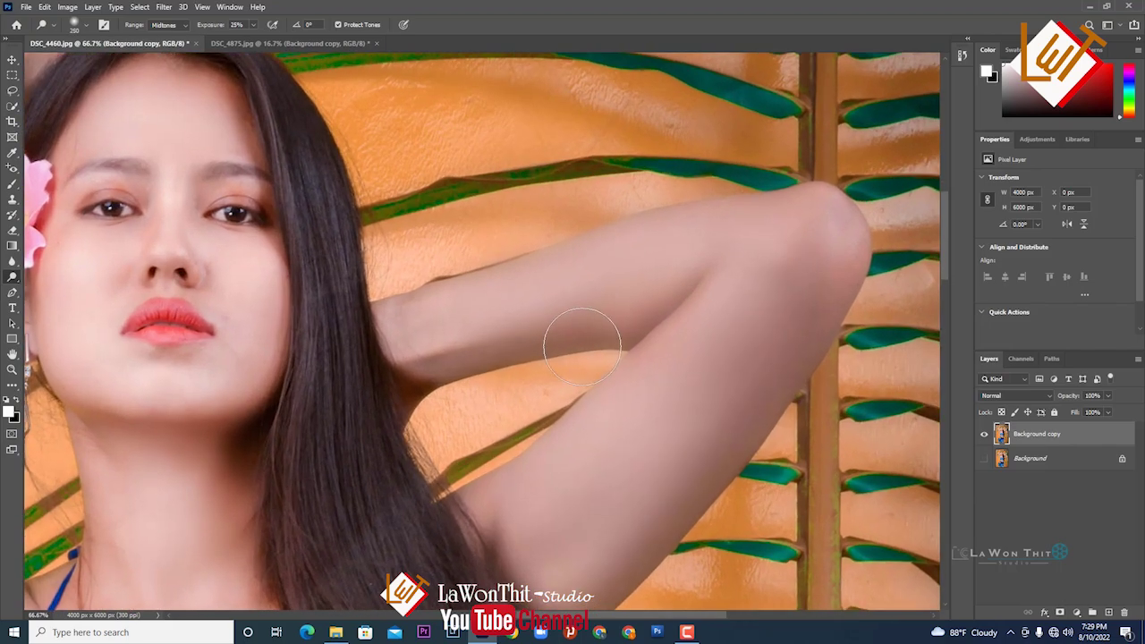
key(ctrl+plus)
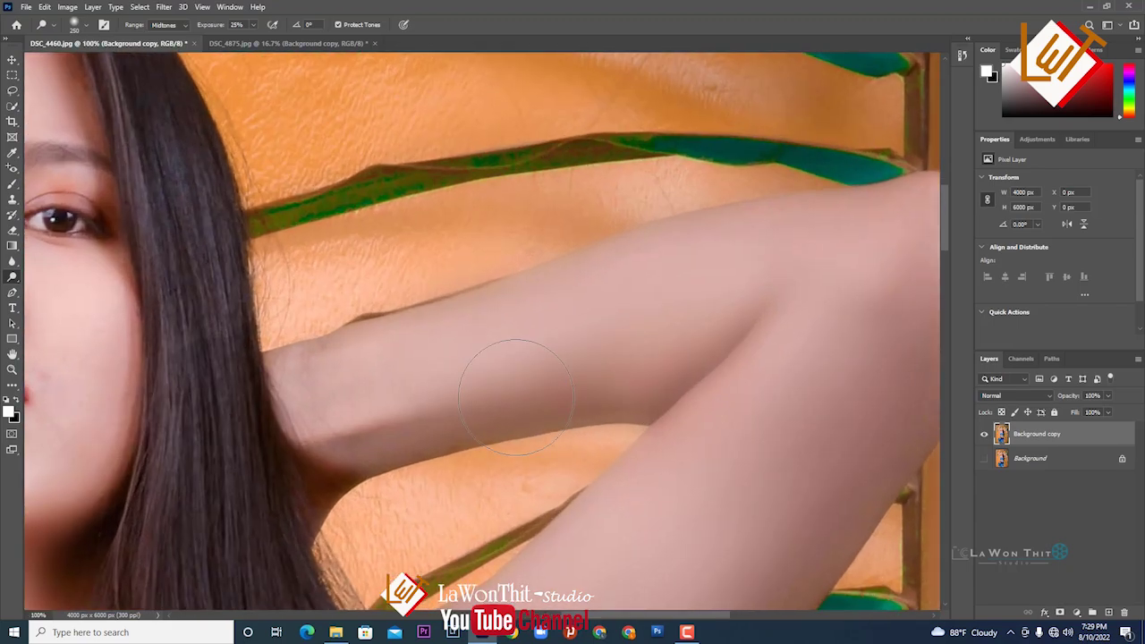
drag(404, 390, 453, 365)
key(bracketright)
key(bracketright)
key(bracketright)
key(bracketleft)
key(bracketleft)
key(bracketleft)
key(ctrl+minus)
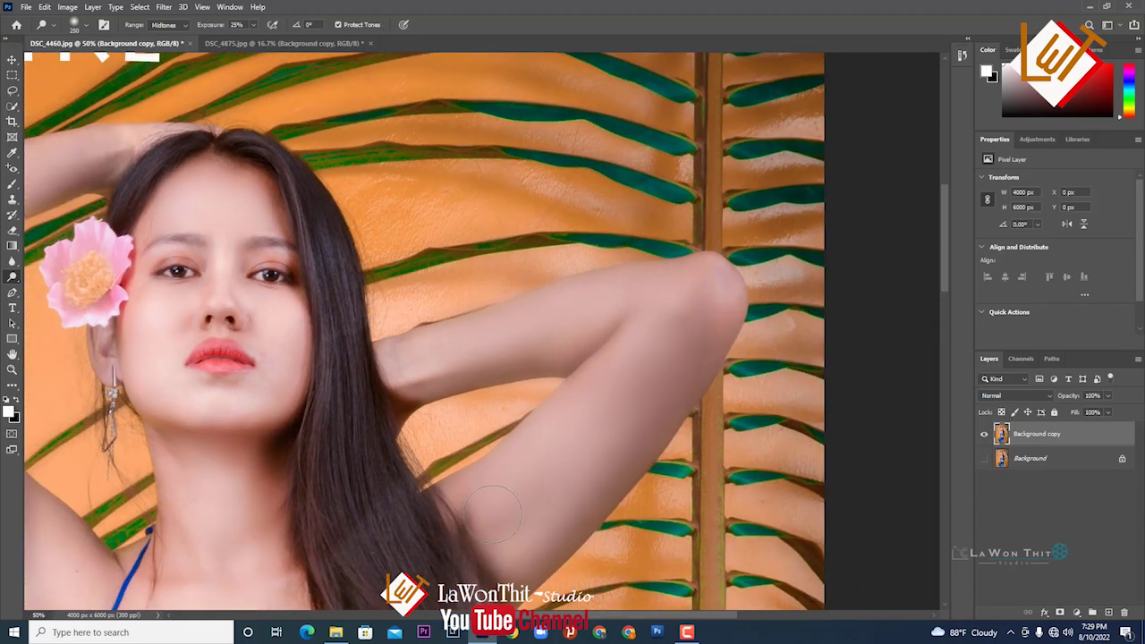
scroll(492, 515, down, 10)
scroll(463, 149, down, 5)
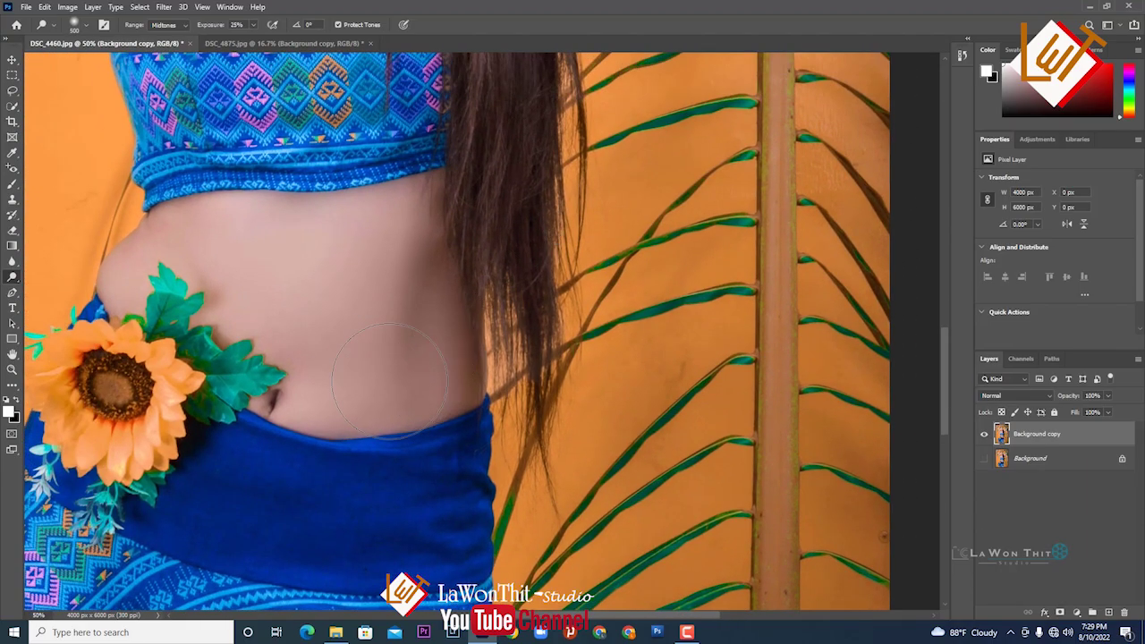
key(bracketright)
key(bracketright)
key(ctrl+minus)
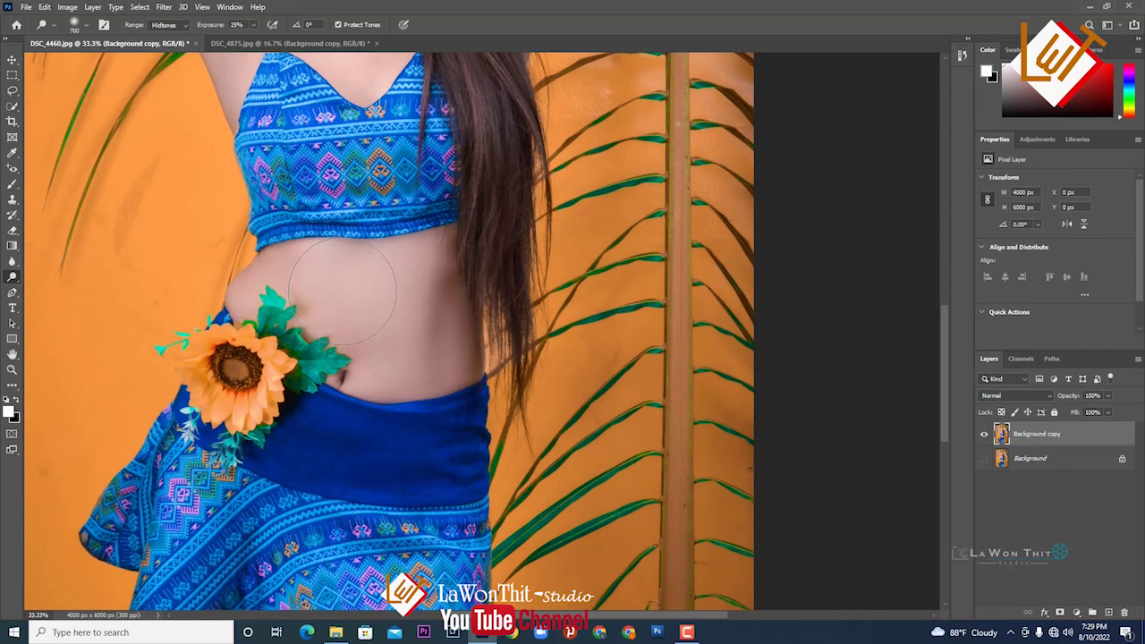
scroll(342, 291, down, 5)
scroll(268, 309, down, 3)
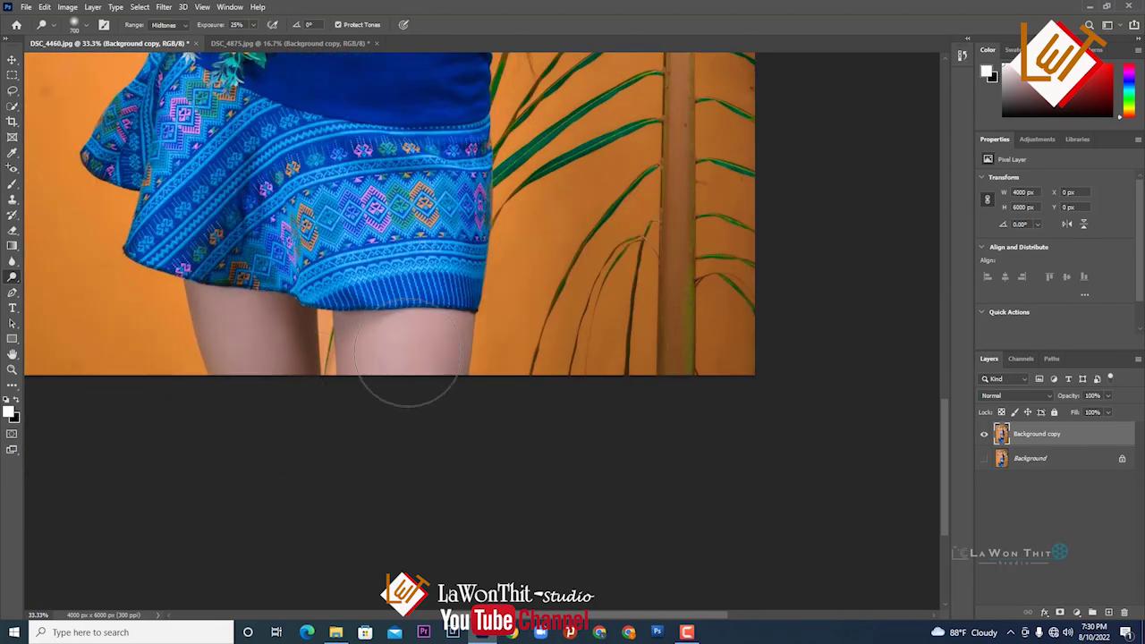
scroll(497, 385, up, 5)
scroll(493, 463, up, 3)
key(ctrl+minus)
key(ctrl+minus)
scroll(641, 336, up, 2)
scroll(641, 336, up, 3)
scroll(641, 336, up, 1)
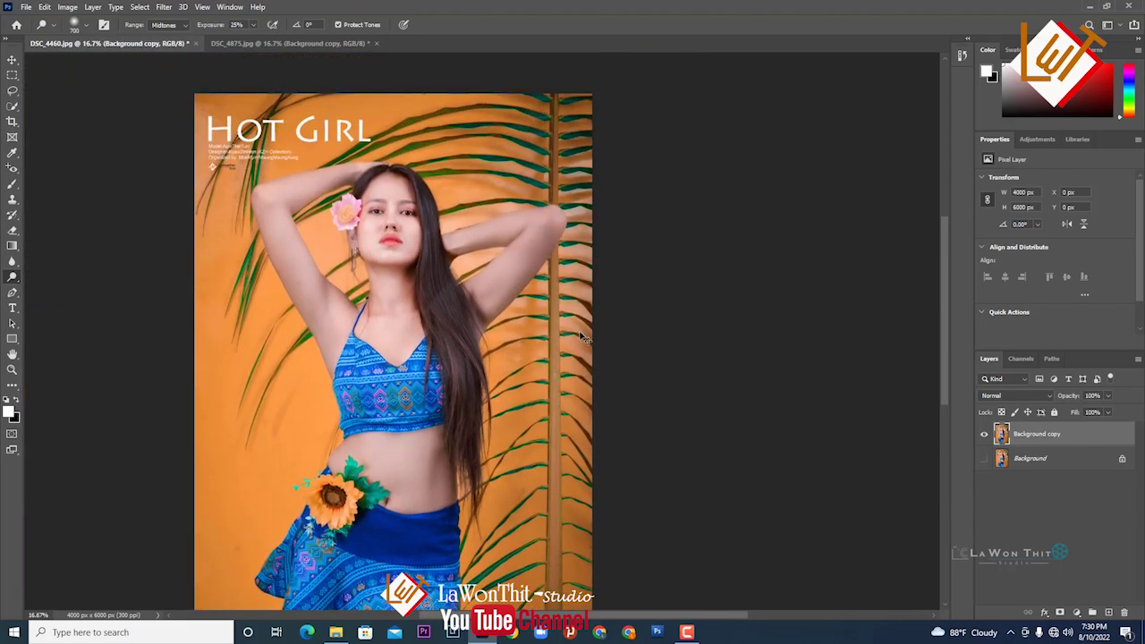
key(ctrl+plus)
key(v)
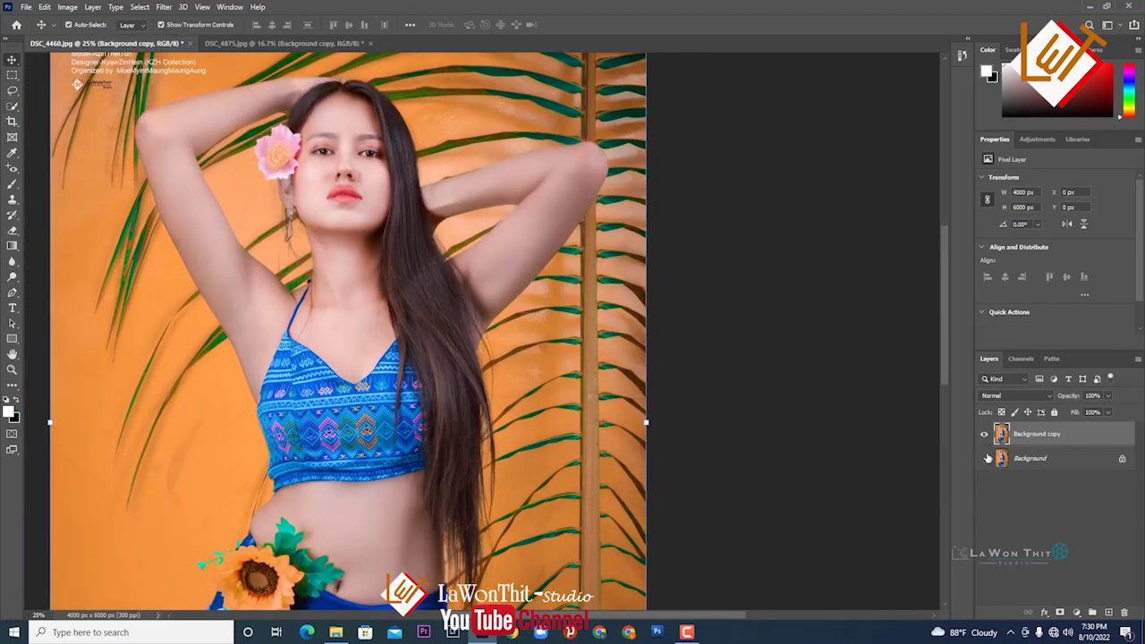
Show the original Background layer and toggle the Background copy to compare the dodged edit.
click(988, 458)
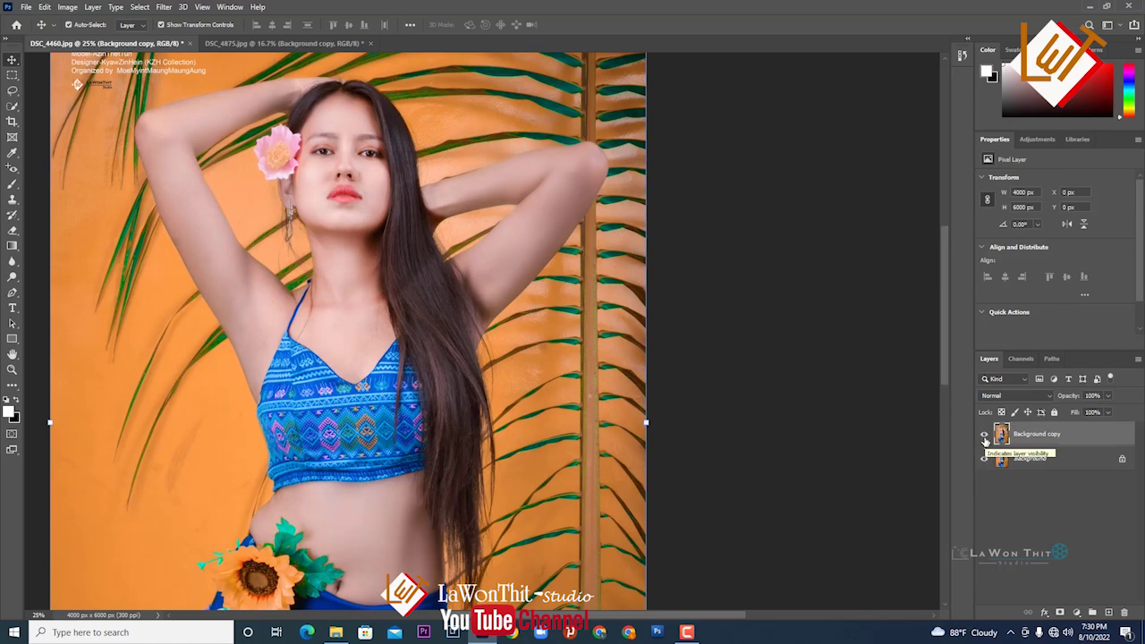
click(986, 436)
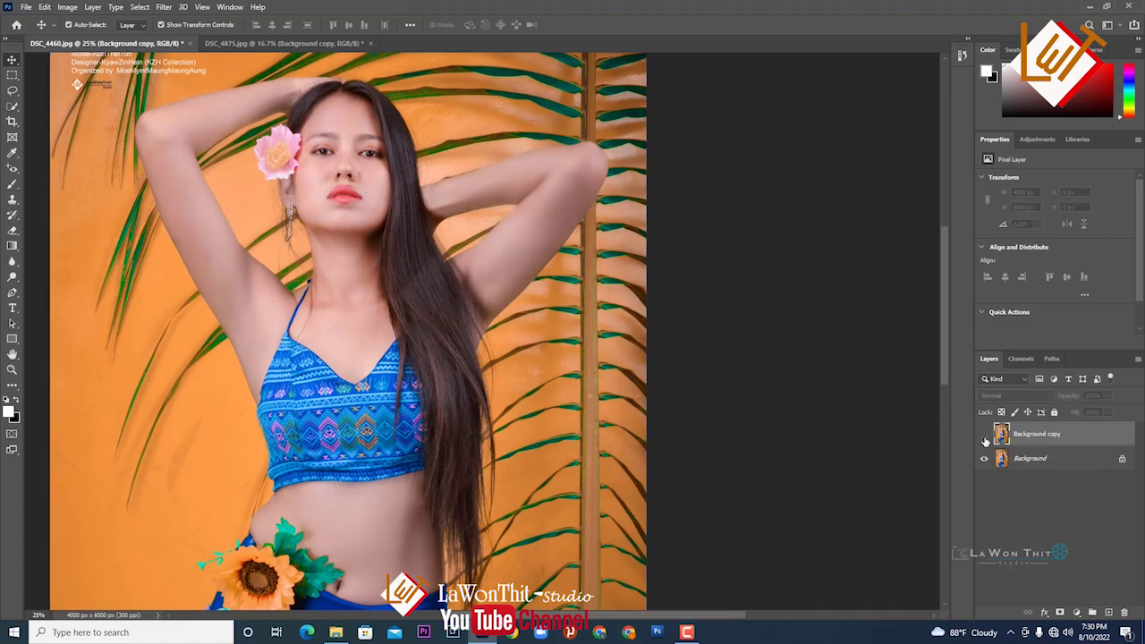
click(985, 435)
click(985, 436)
click(985, 436)
click(985, 436)
click(985, 436)
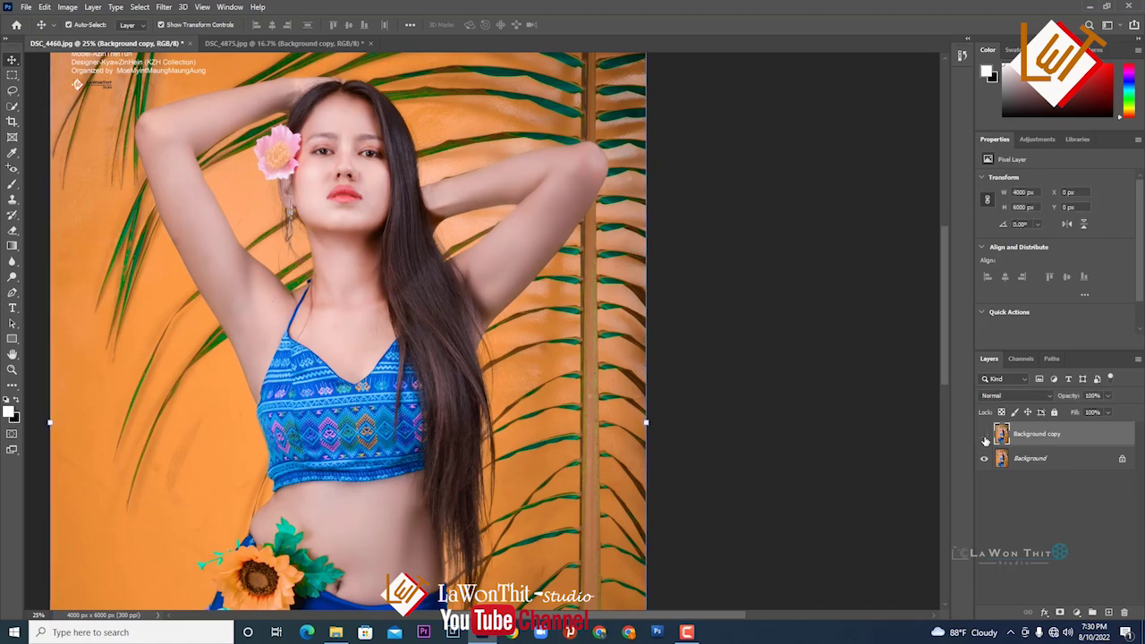
click(985, 436)
click(985, 435)
click(984, 435)
Zoom in on the face and compare it with and without the brightened copy.
scroll(543, 317, up, 2)
scroll(434, 274, up, 1)
scroll(731, 299, up, 1)
scroll(674, 570, down, 2)
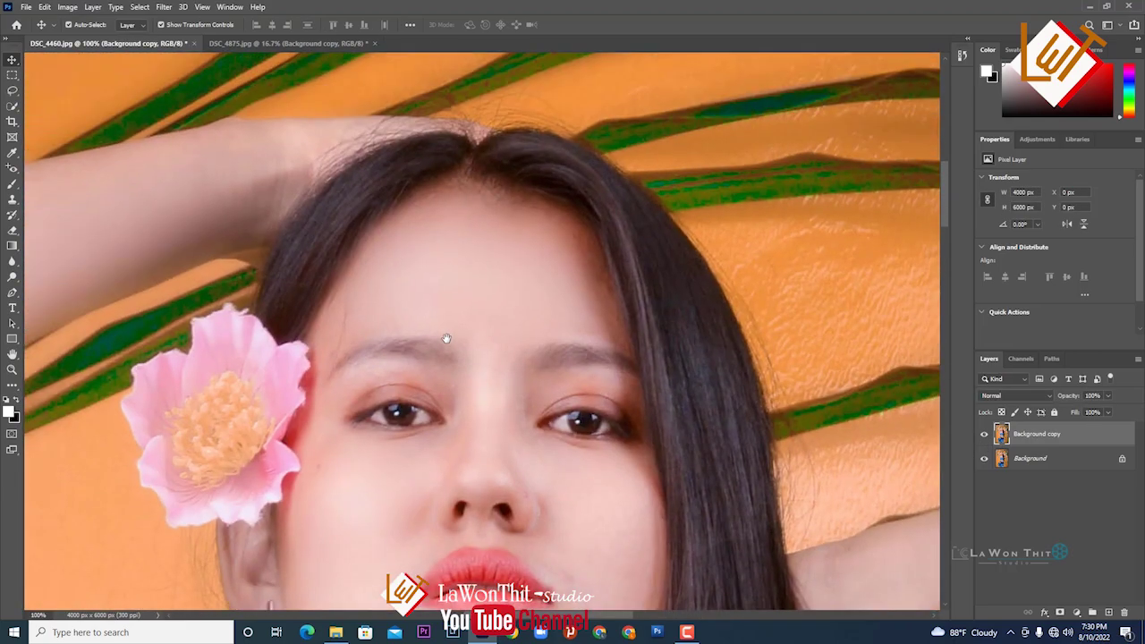
scroll(536, 340, up, 1)
scroll(658, 318, up, 2)
drag(658, 318, 847, 268)
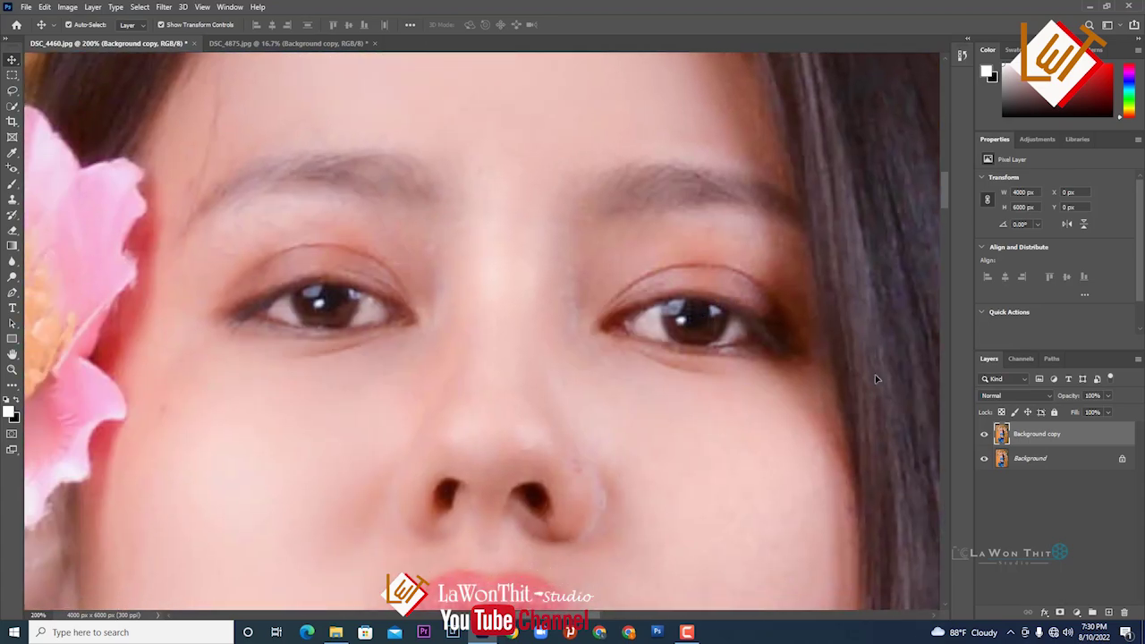
click(984, 434)
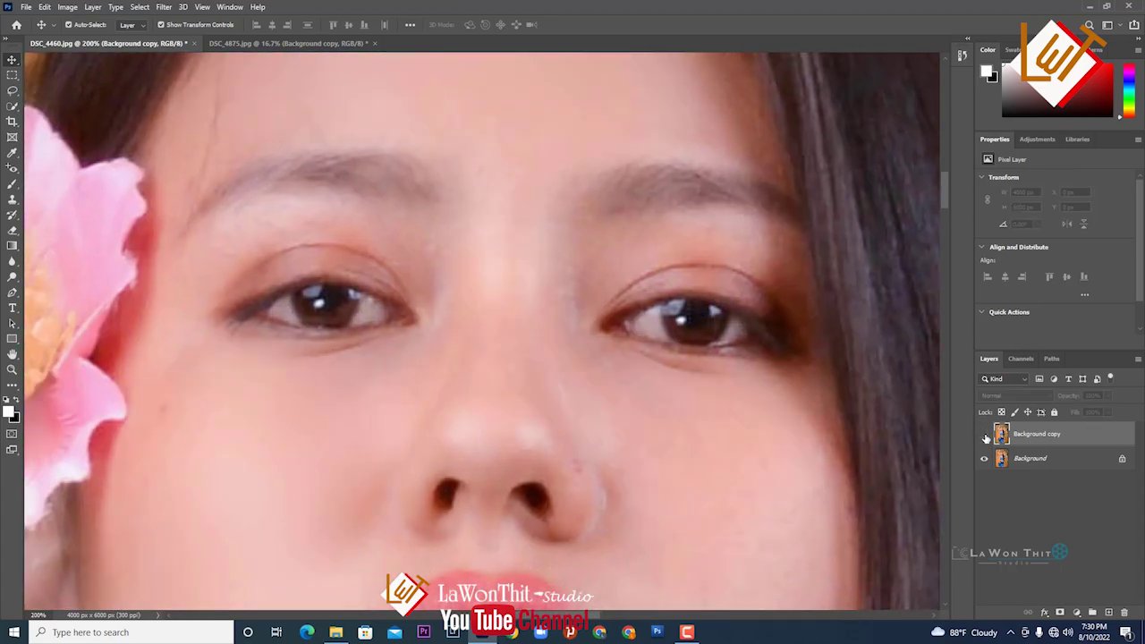
click(985, 435)
Compare the eyes close up with the copy on and off, then zoom out to the whole photo.
scroll(799, 379, up, 1)
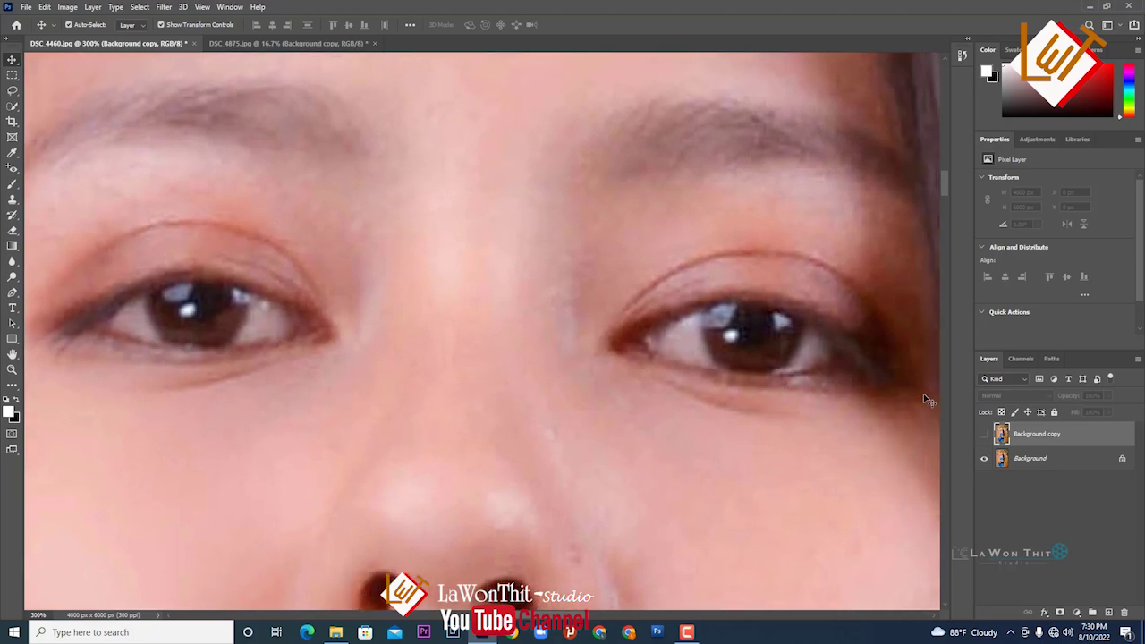
click(986, 436)
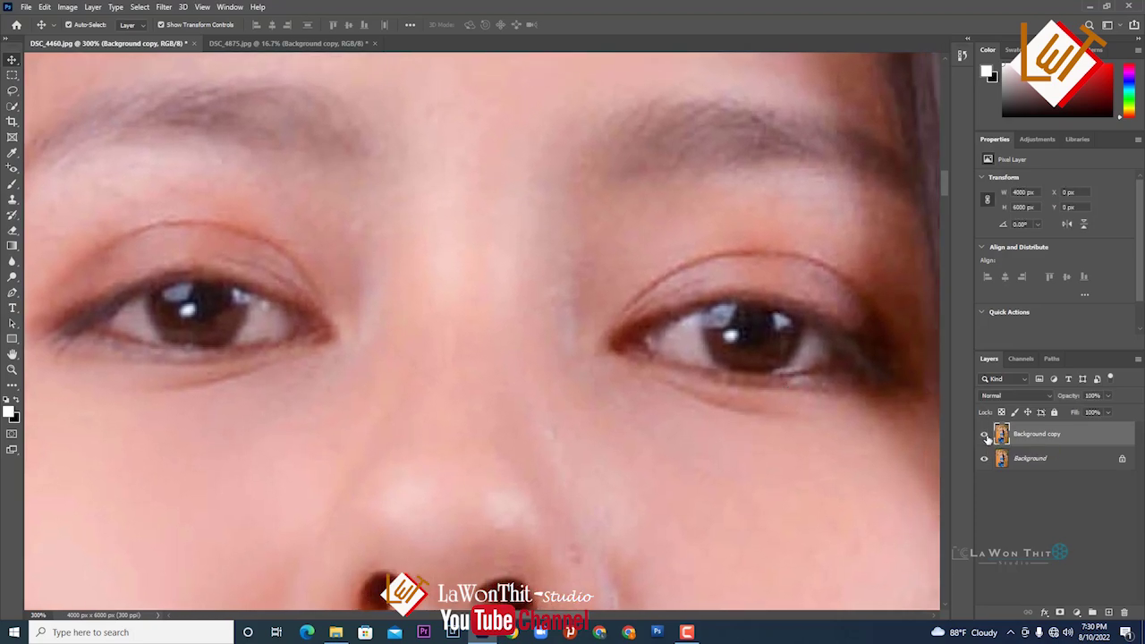
click(986, 436)
click(986, 435)
click(986, 436)
click(986, 436)
click(986, 436)
click(986, 436)
click(986, 435)
click(986, 436)
key(ctrl+minus)
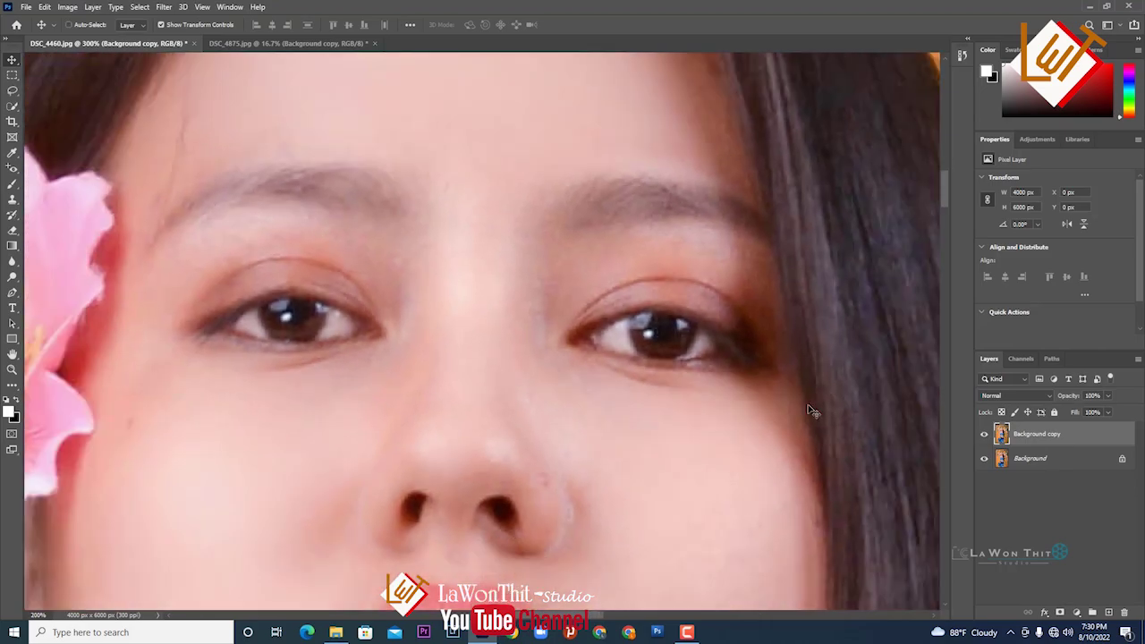
key(ctrl+minus)
key(ctrl+minus)
key(ctrl+minus)
key(ctrl+minus)
key(ctrl+minus)
key(ctrl+minus)
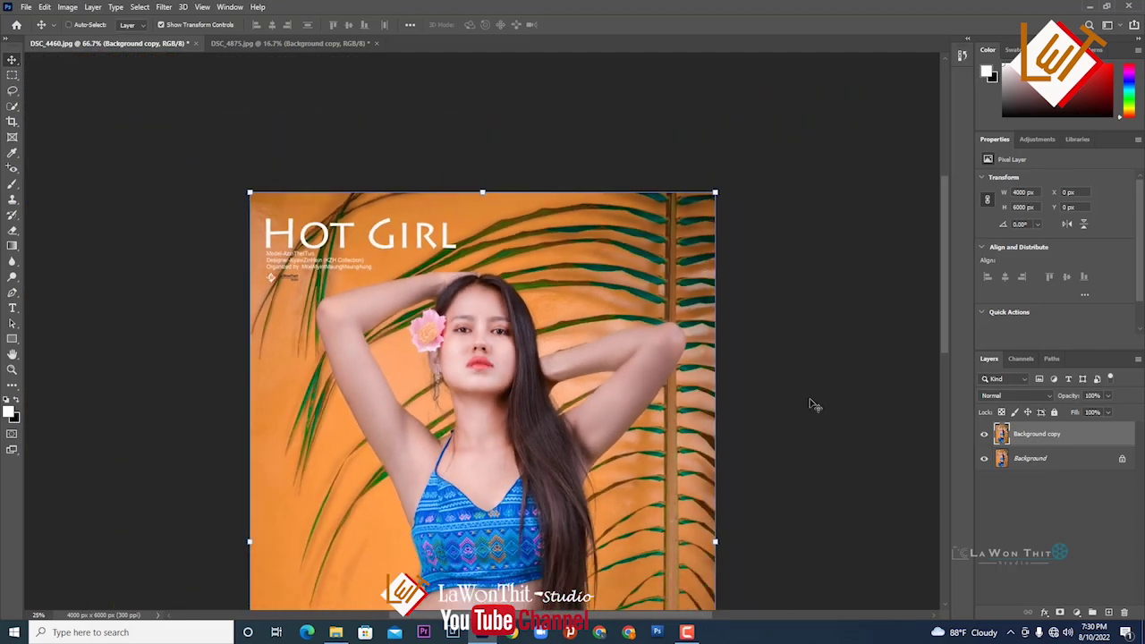
key(ctrl+minus)
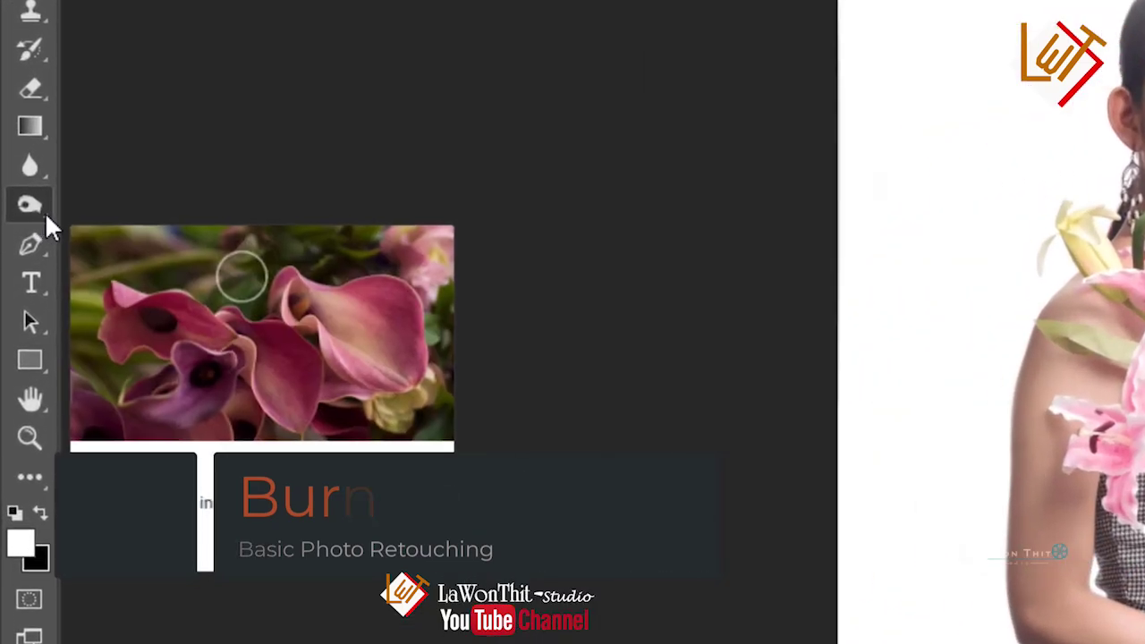
Switch from the Dodge tool to the Burn Tool in the toning tools group.
right_click(43, 213)
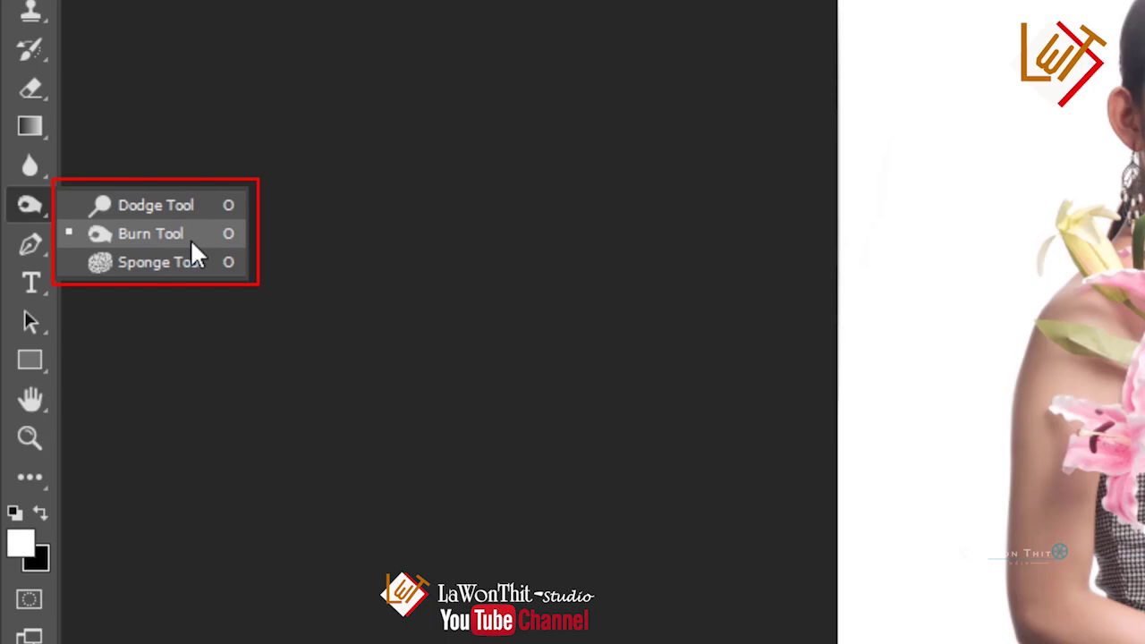
click(192, 240)
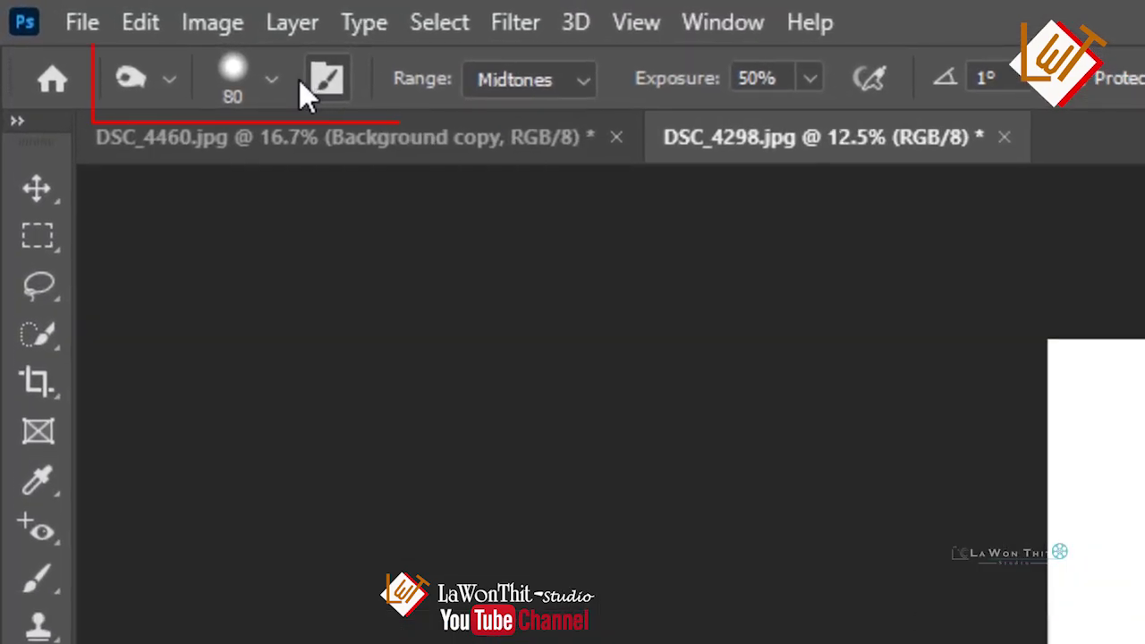
Set the Burn brush size to 108 px and keep the range at Midtones.
click(246, 73)
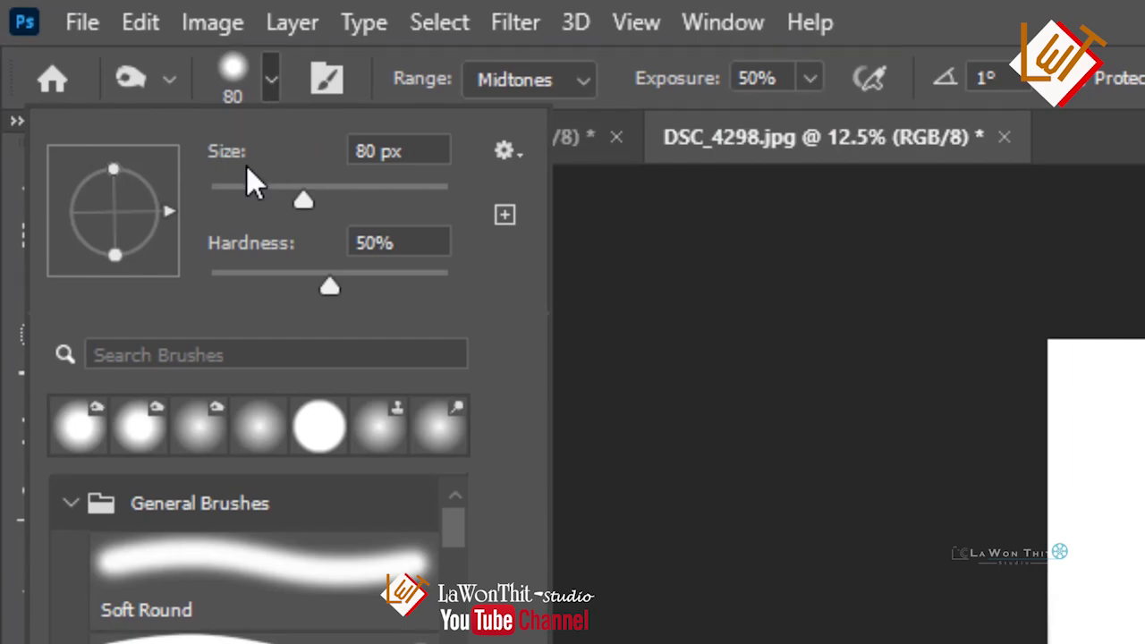
drag(303, 201, 342, 198)
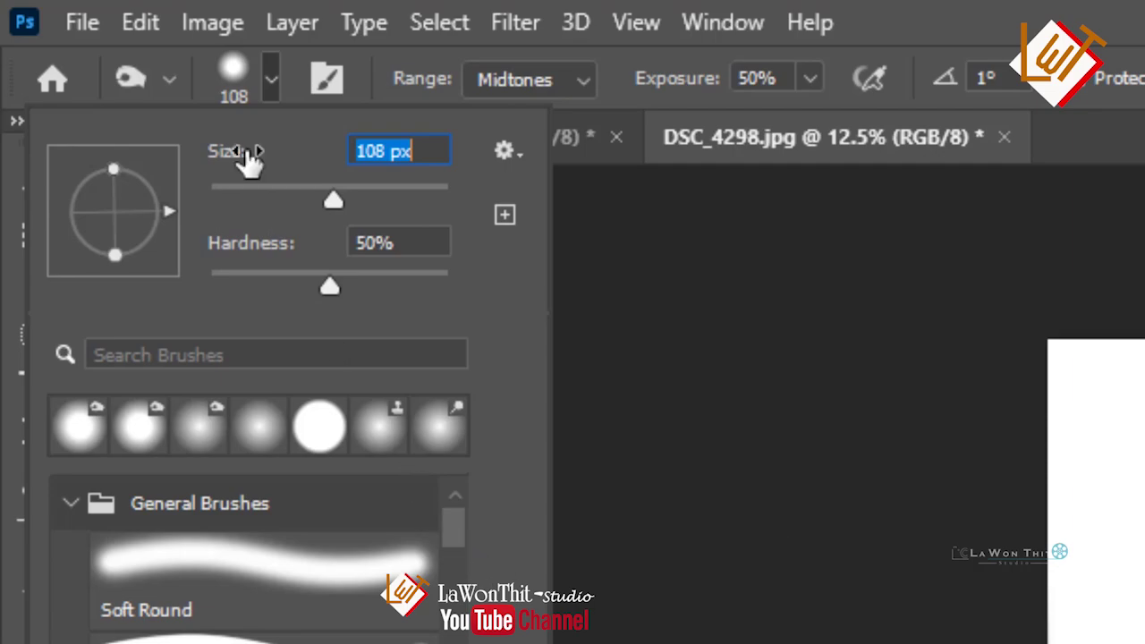
click(266, 81)
click(498, 79)
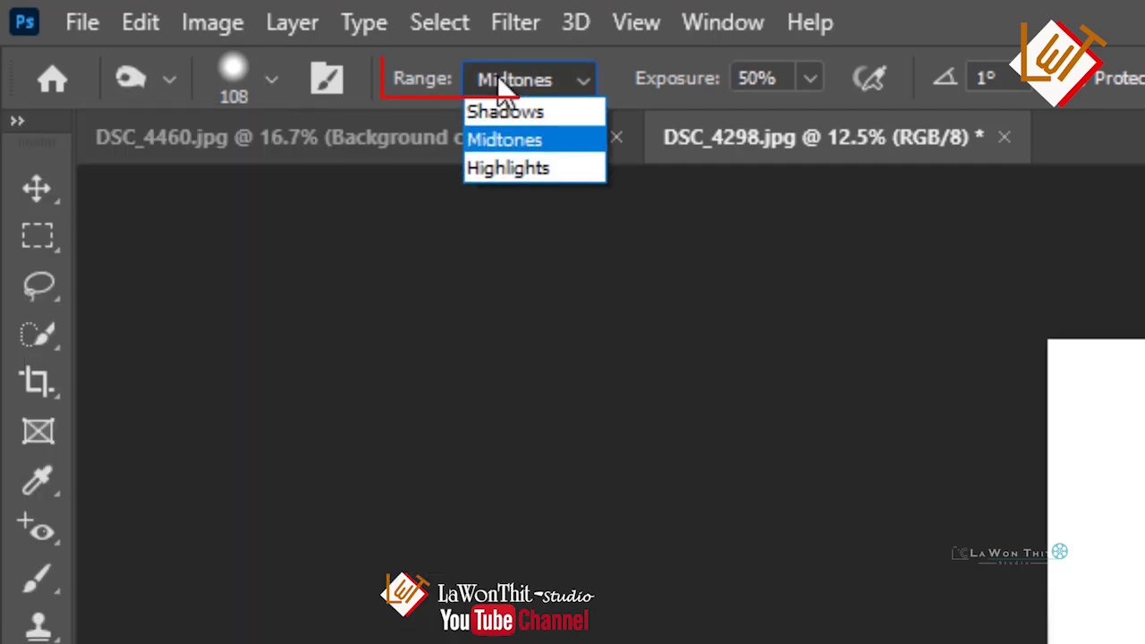
click(524, 144)
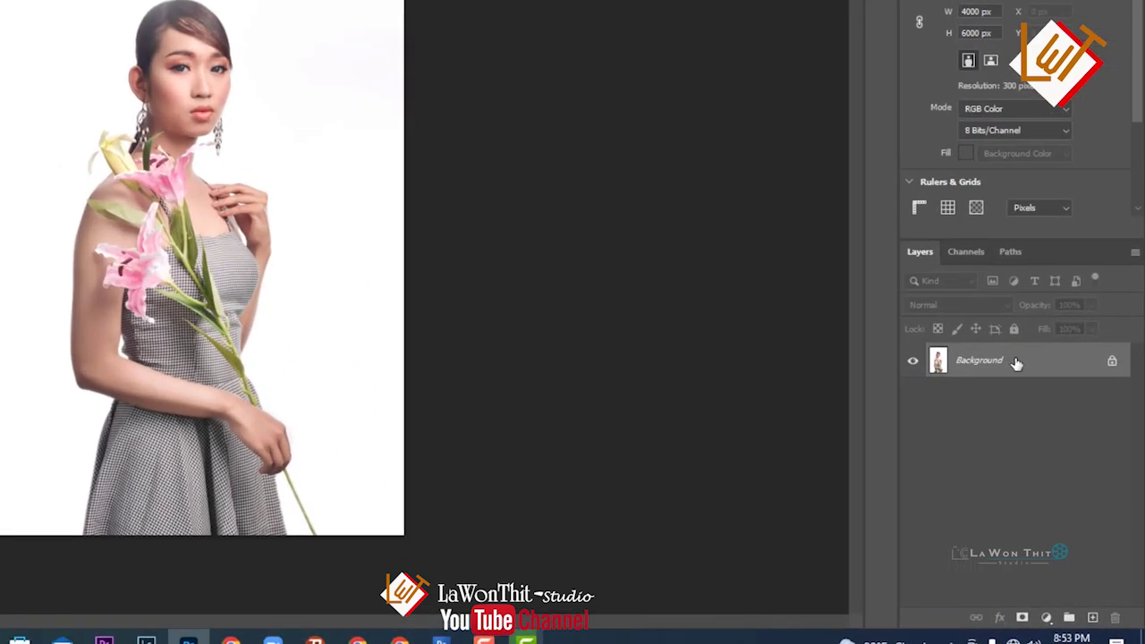
right_click(1047, 433)
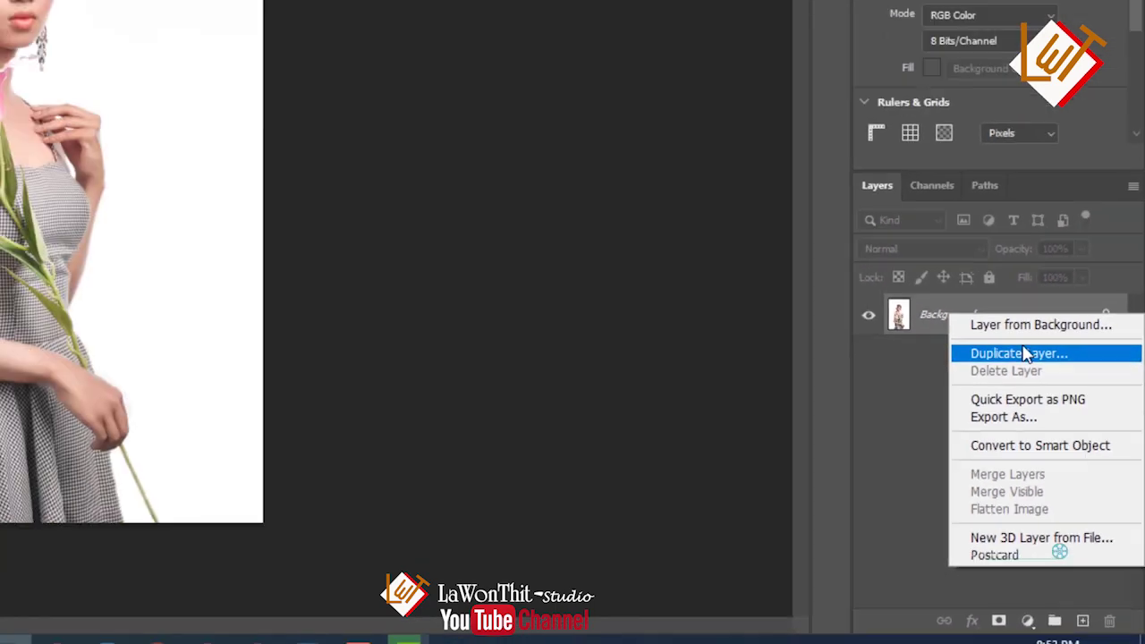
Create a 'Background copy' layer, hide the original Background, and zoom in on the portrait.
click(1026, 354)
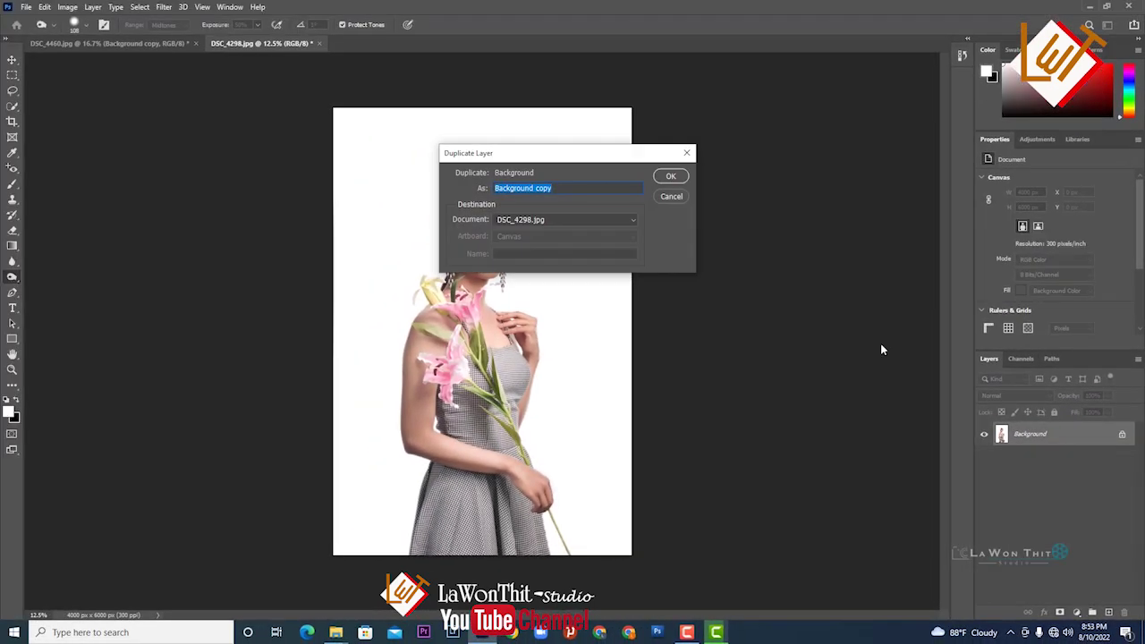
click(671, 177)
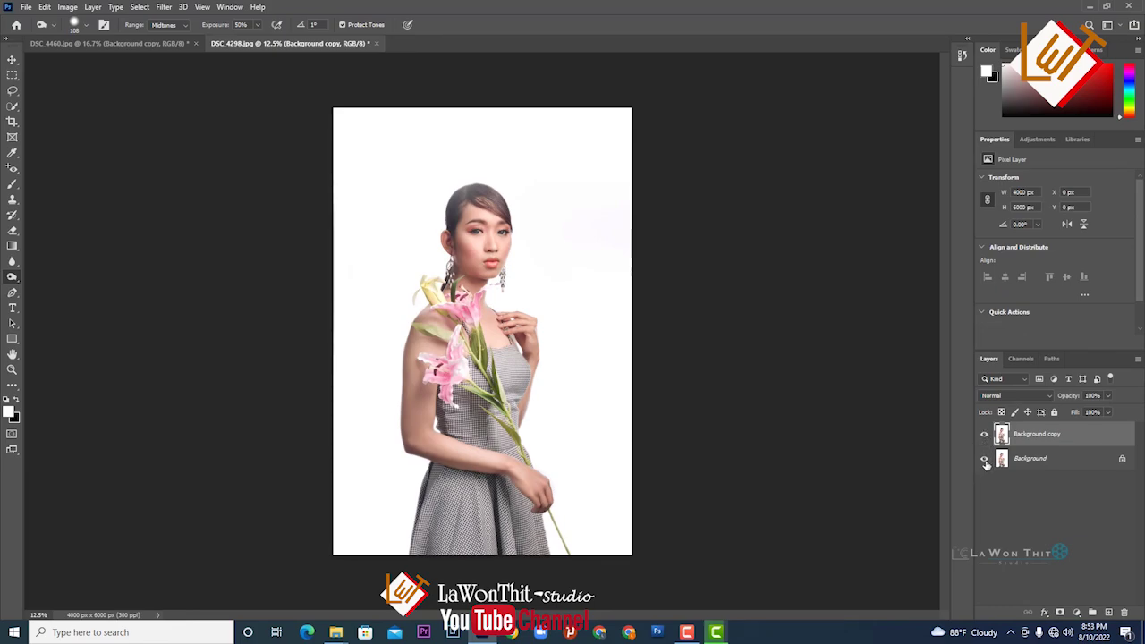
click(985, 460)
key(ctrl+plus)
key(ctrl+plus)
key(ctrl+plus)
key(ctrl+plus)
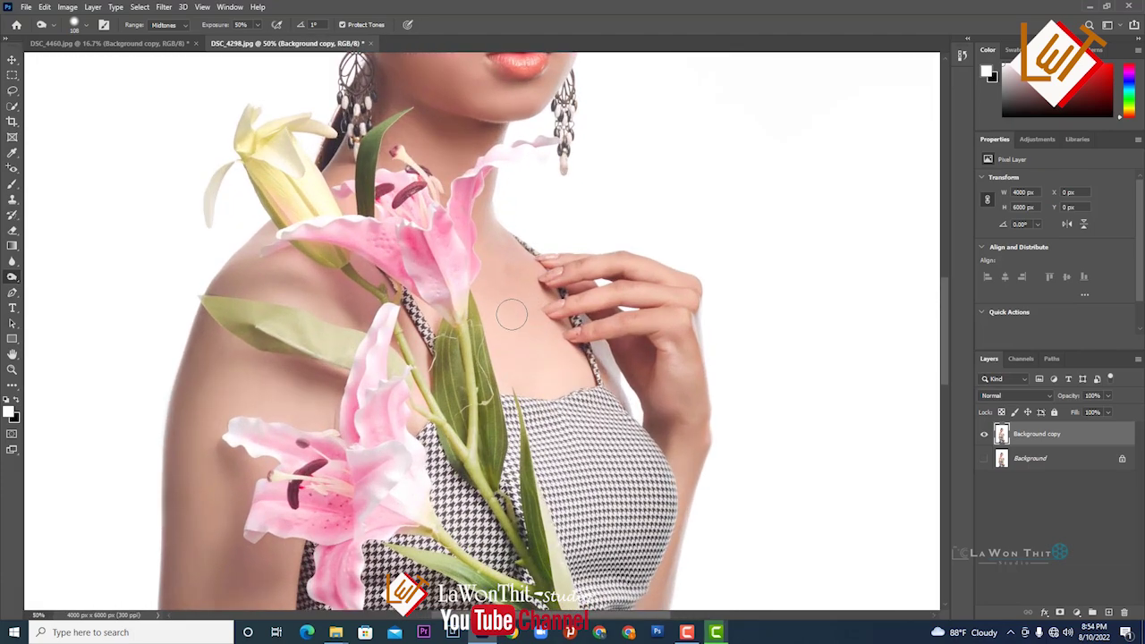
Trial-burn the hair with a 300 px brush, undo it, and lower exposure to 1%.
drag(510, 313, 531, 528)
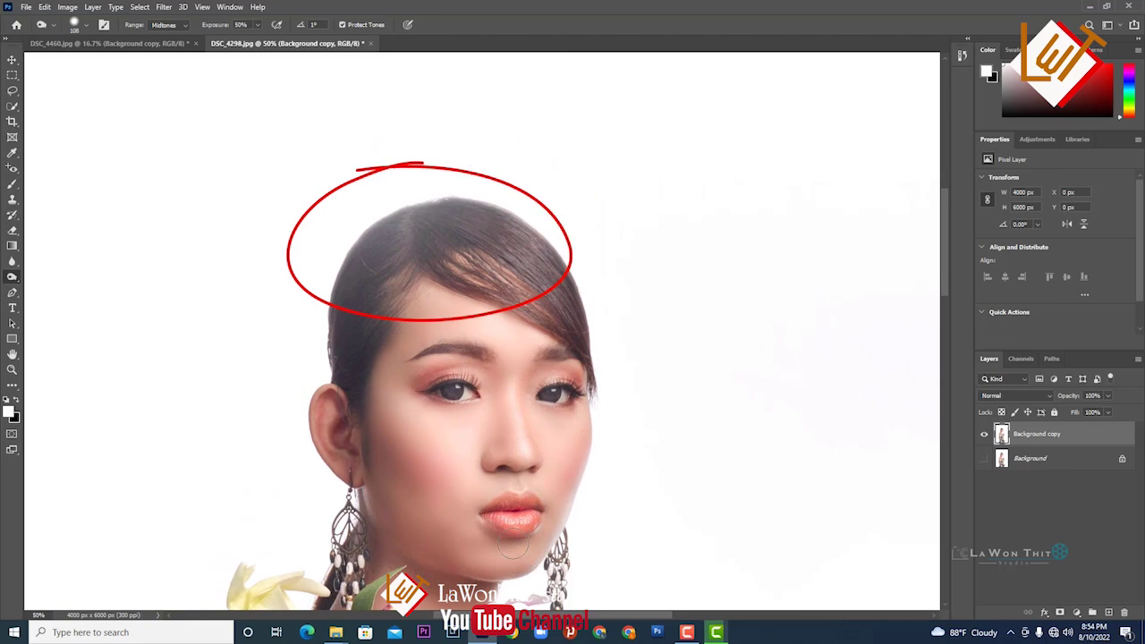
key(bracketright)
key(bracketright)
key(bracketright)
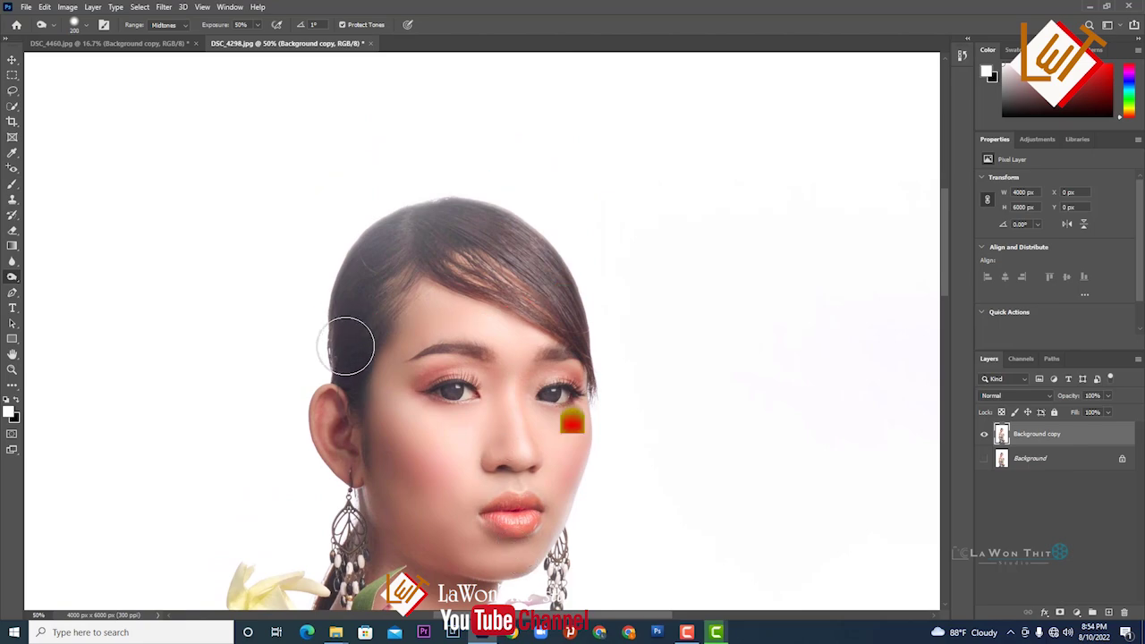
mouse_move(340, 347)
mouse_down()
mouse_move(492, 246)
mouse_move(600, 319)
mouse_up()
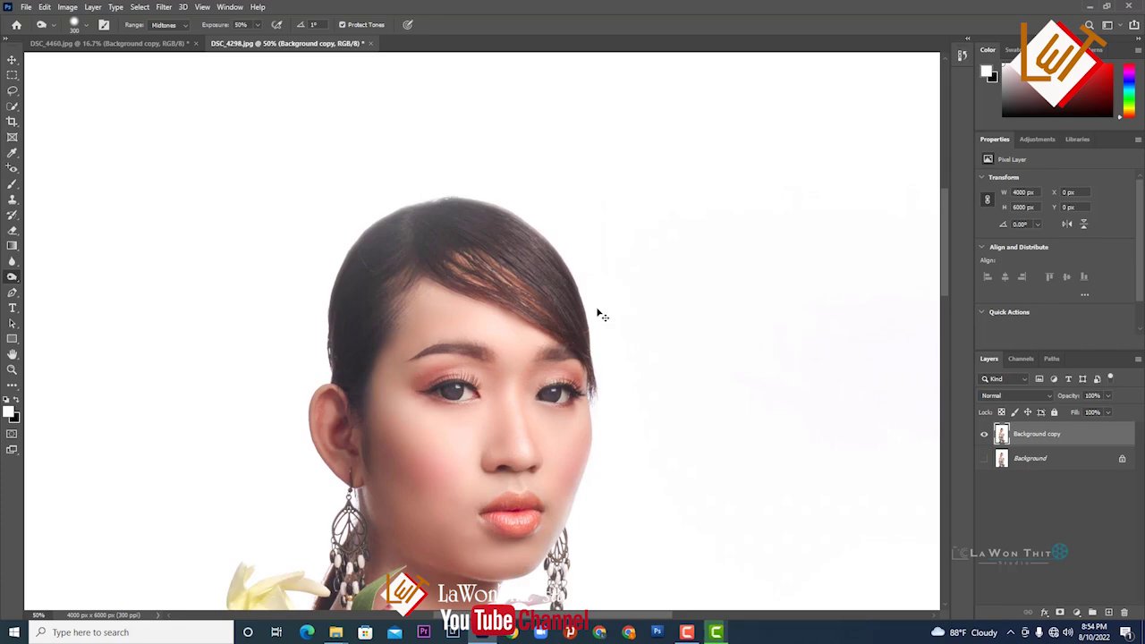
key(ctrl+z)
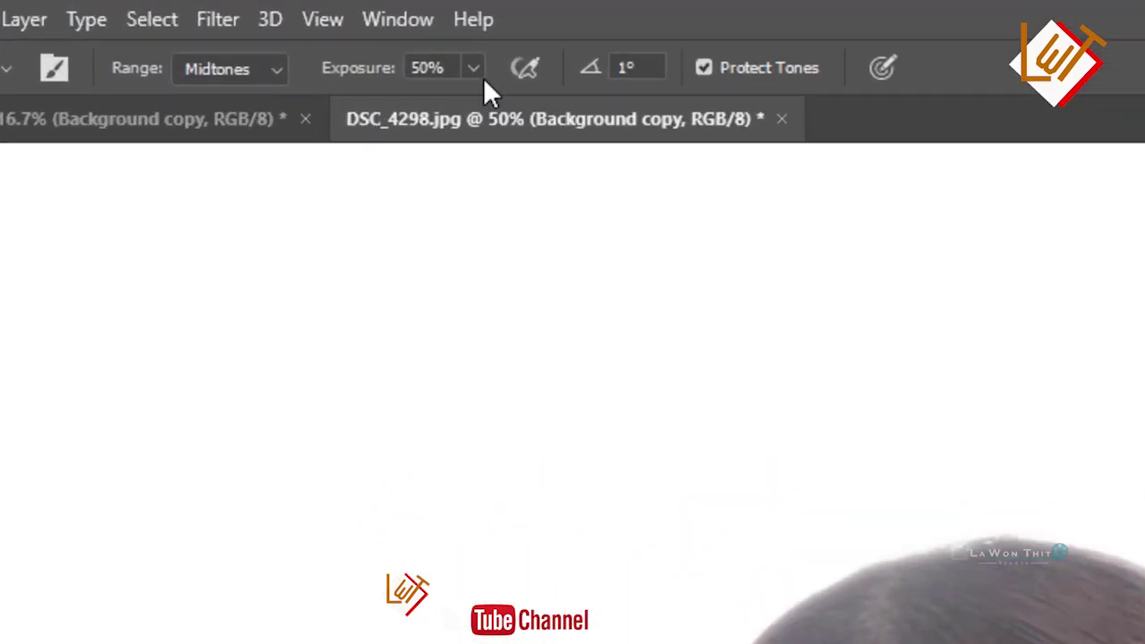
click(257, 24)
mouse_move(553, 134)
mouse_down()
mouse_move(583, 149)
mouse_move(429, 179)
mouse_up()
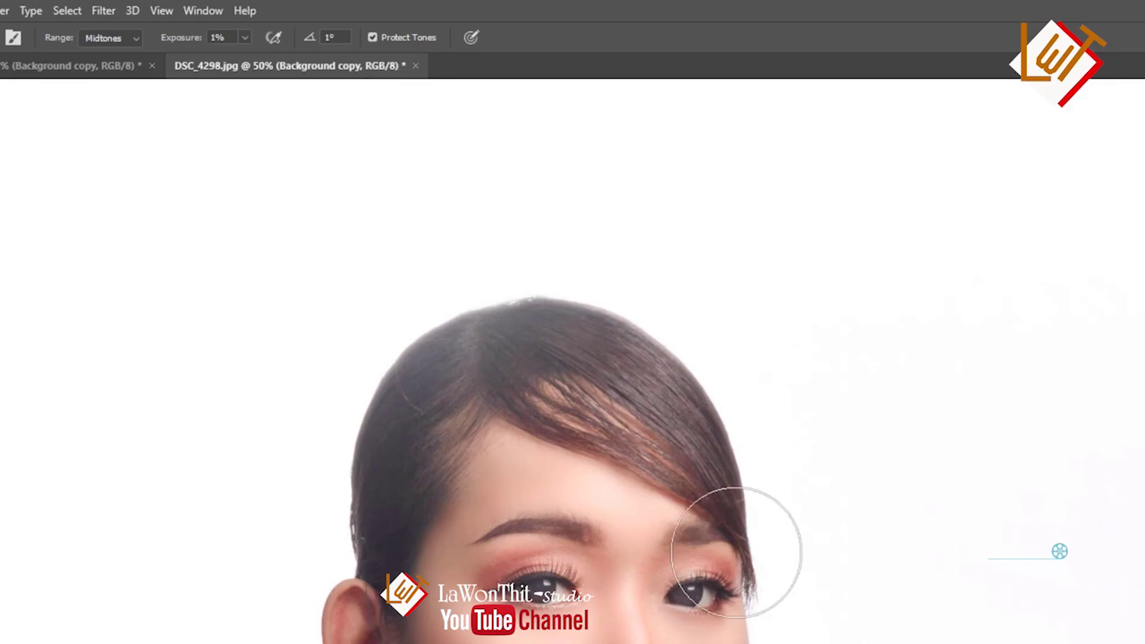
Set Burn exposure to 50% and darken the hair from the left across the crown.
click(224, 37)
drag(188, 40, 229, 36)
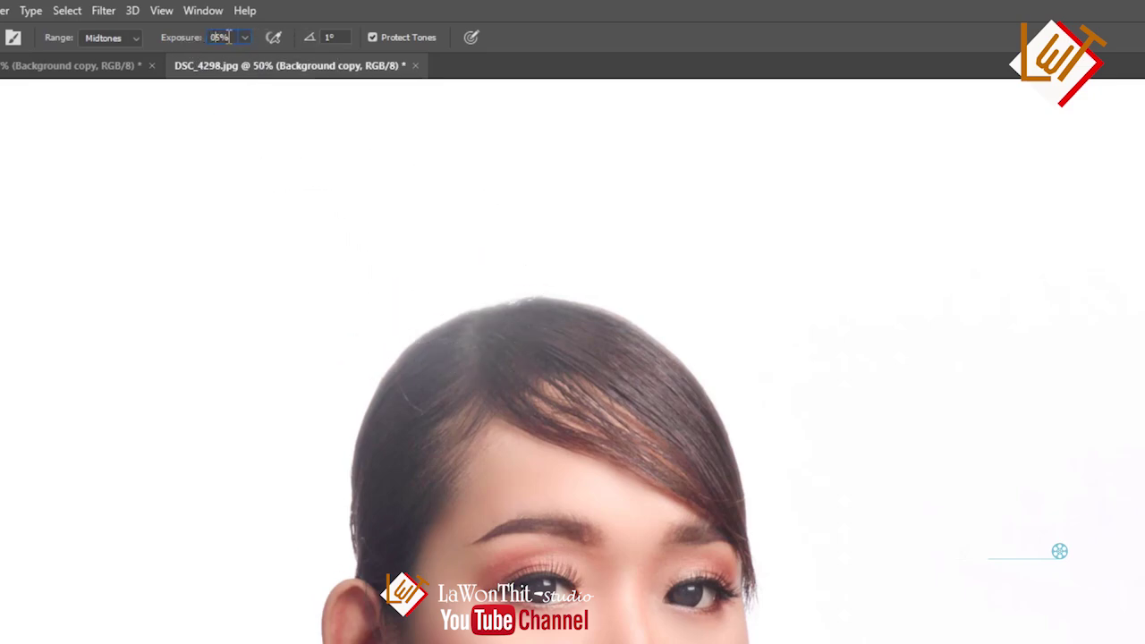
text(50)
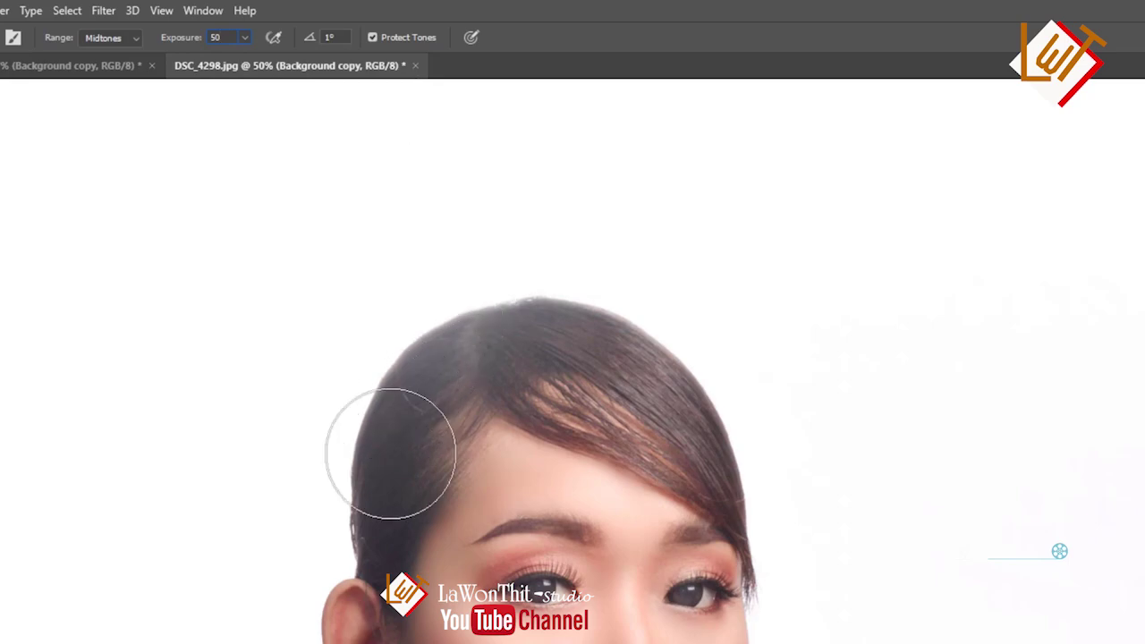
mouse_move(373, 511)
mouse_down()
mouse_move(608, 374)
mouse_move(723, 460)
mouse_up()
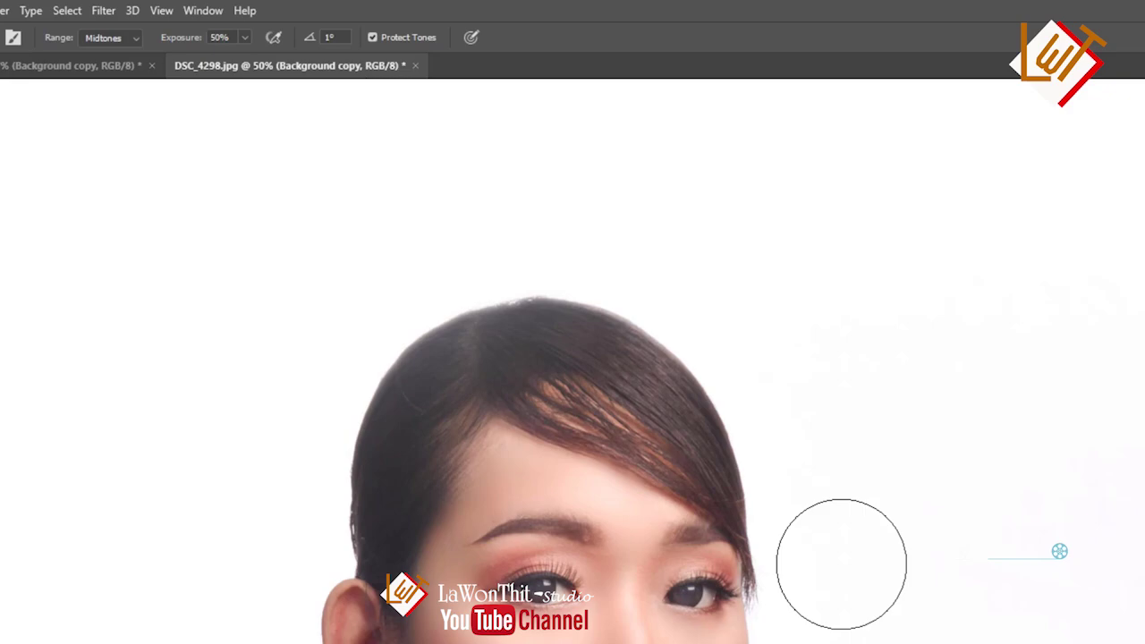
scroll(707, 599, down, 2)
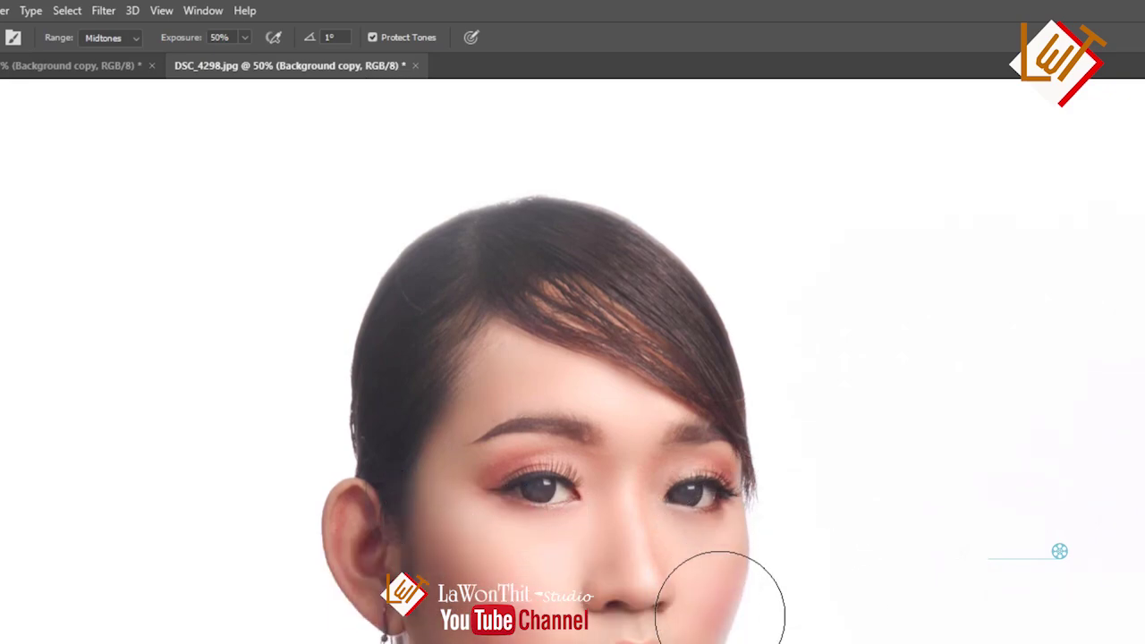
Zoom in on the eyes with a smaller brush and burn both irises darker.
scroll(741, 588, down, 2)
scroll(536, 524, up, 1)
scroll(537, 525, up, 1)
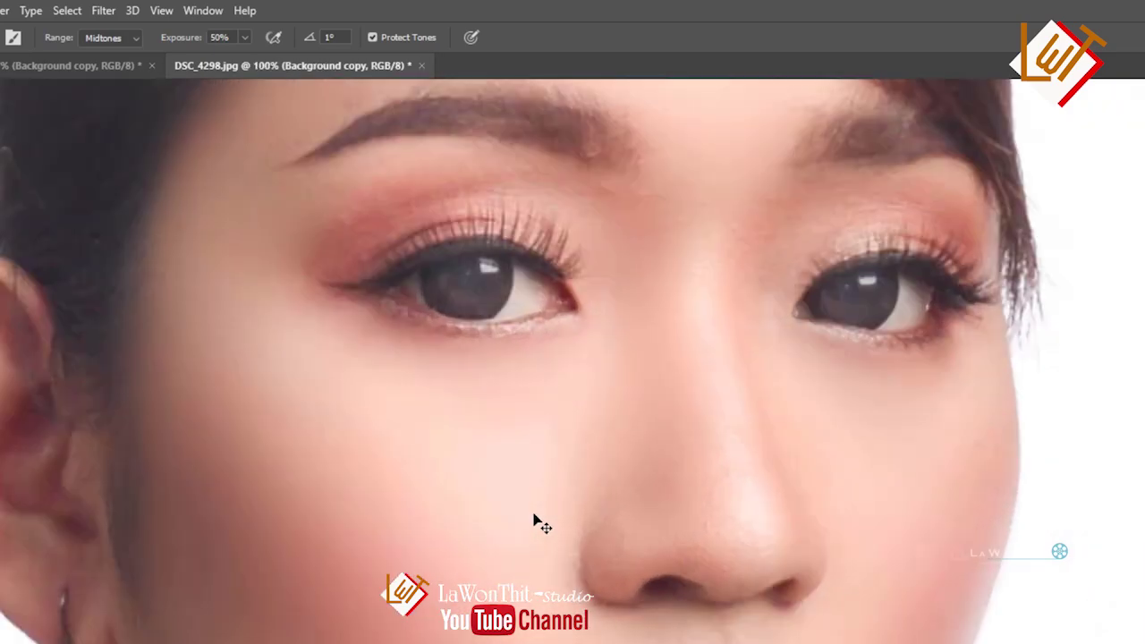
scroll(537, 524, up, 1)
scroll(465, 416, up, 1)
scroll(465, 447, up, 1)
key(bracketleft)
key(bracketleft)
key(bracketleft)
key(bracketleft)
key(bracketleft)
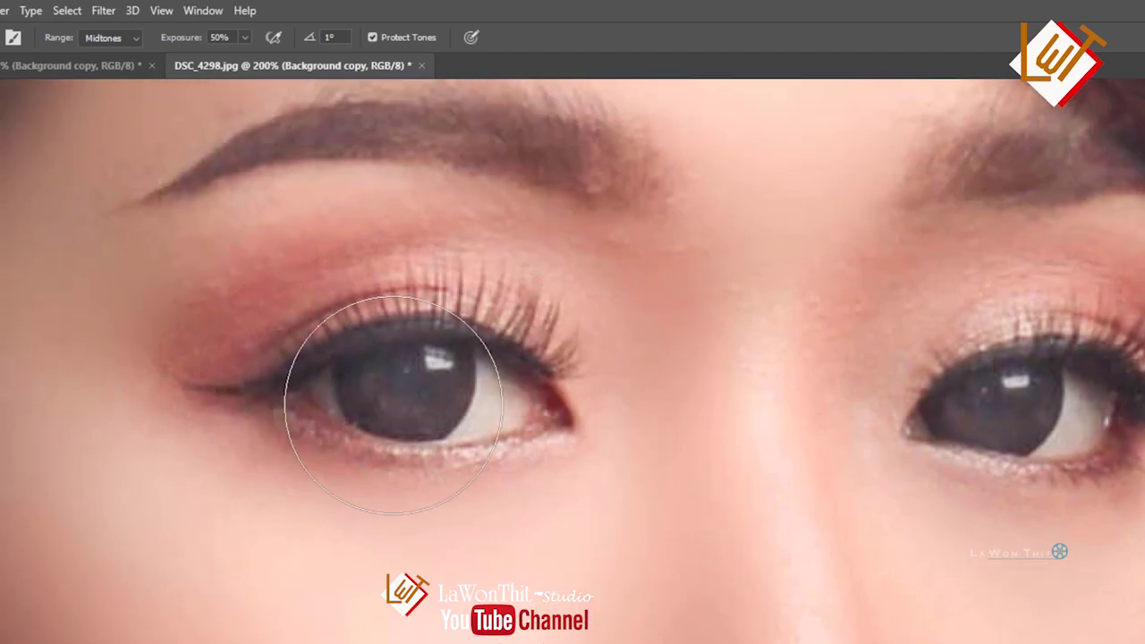
click(406, 386)
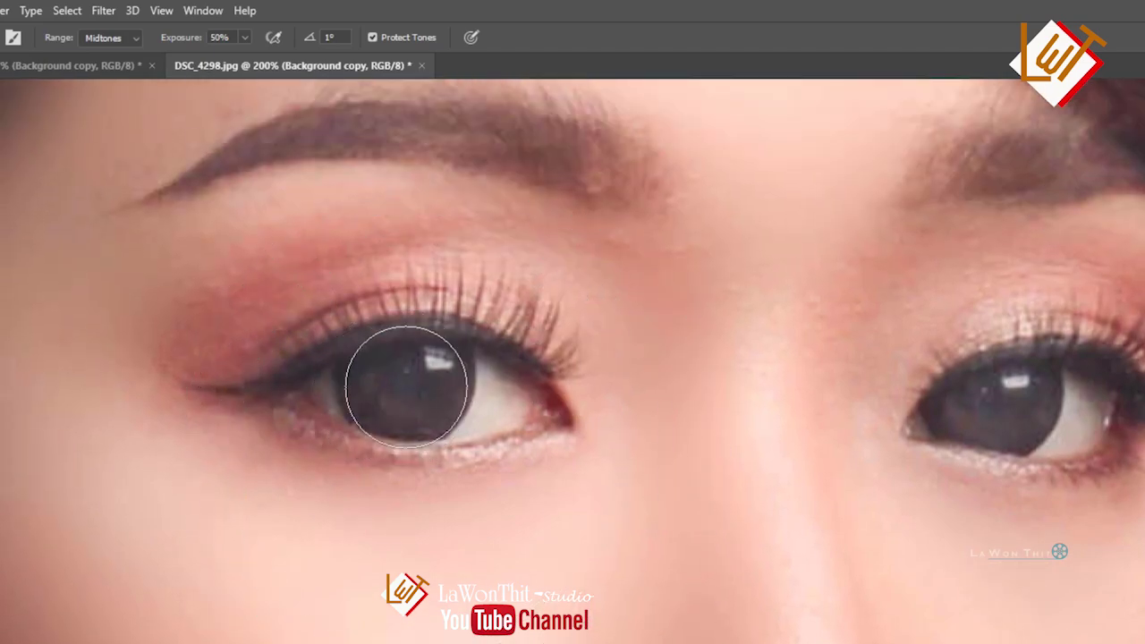
drag(984, 403, 1001, 405)
click(1000, 405)
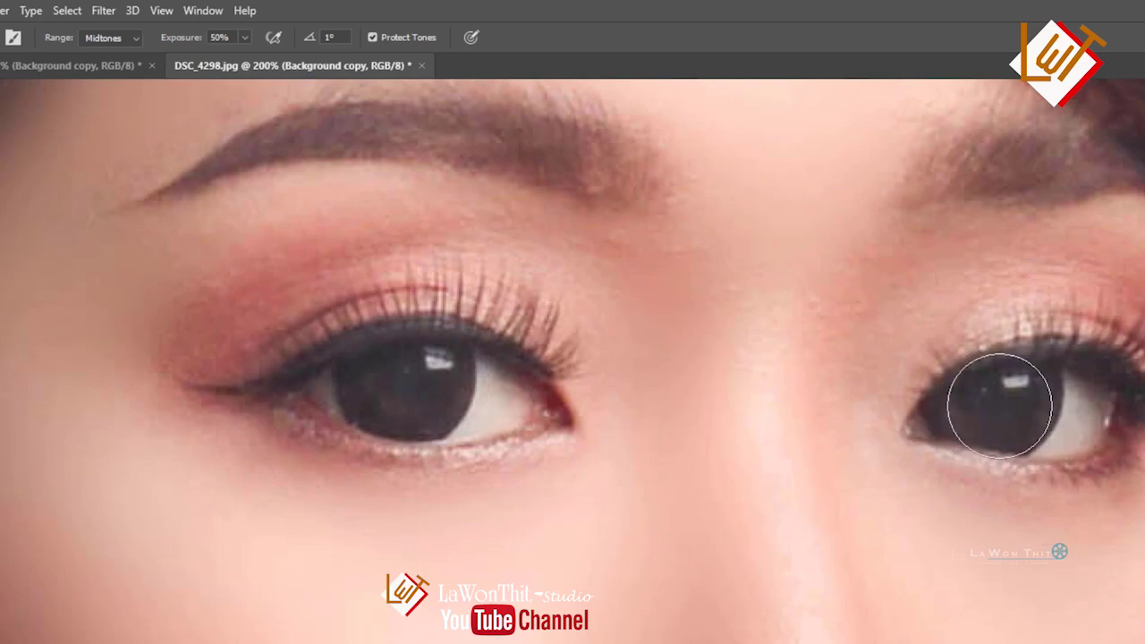
key(ctrl+minus)
key(ctrl+minus)
scroll(884, 519, down, 3)
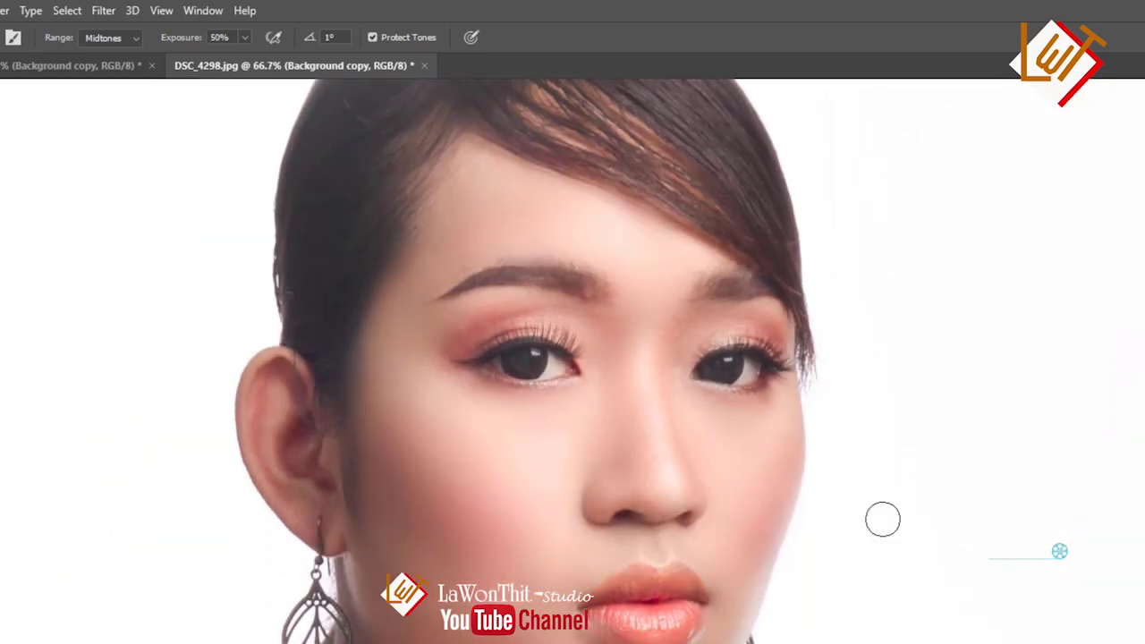
scroll(883, 519, down, 3)
scroll(883, 519, down, 3)
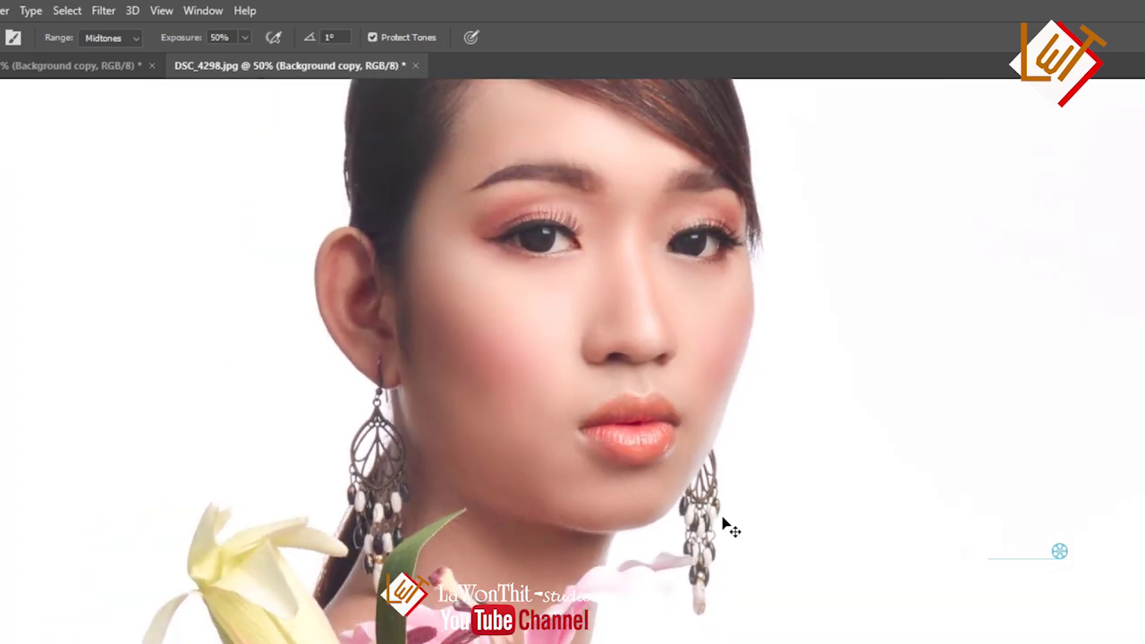
Zoom in on the lips and brighten the lower lip for a glossy look.
key(ctrl+plus)
scroll(723, 507, up, 1)
key(ctrl+plus)
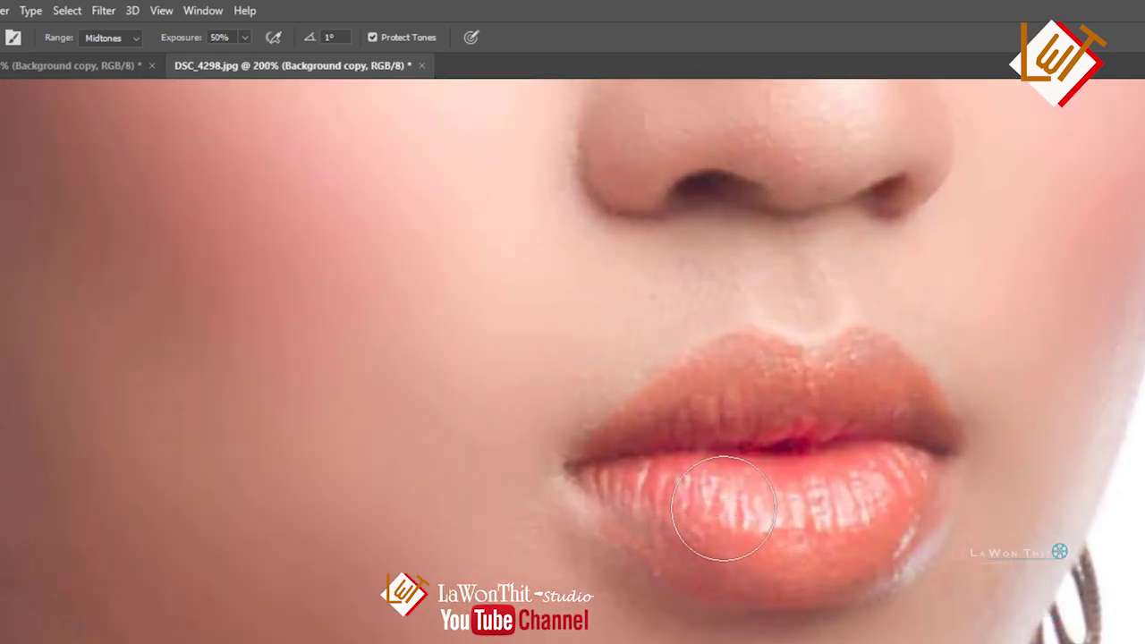
drag(670, 499, 855, 487)
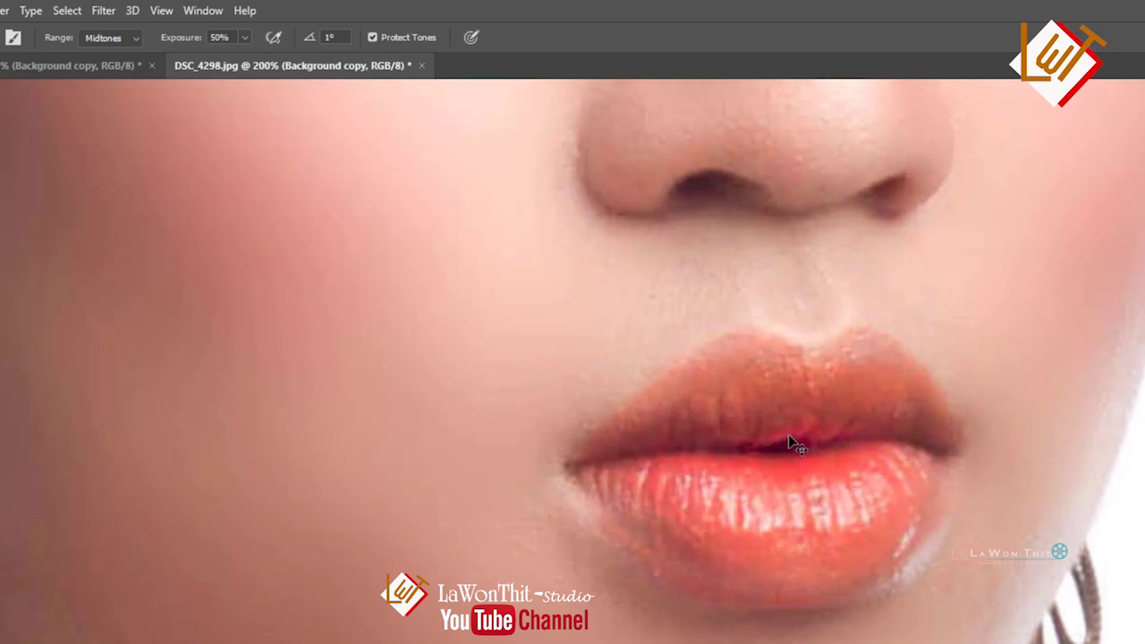
key(ctrl+minus)
scroll(913, 586, down, 1)
scroll(869, 582, up, 2)
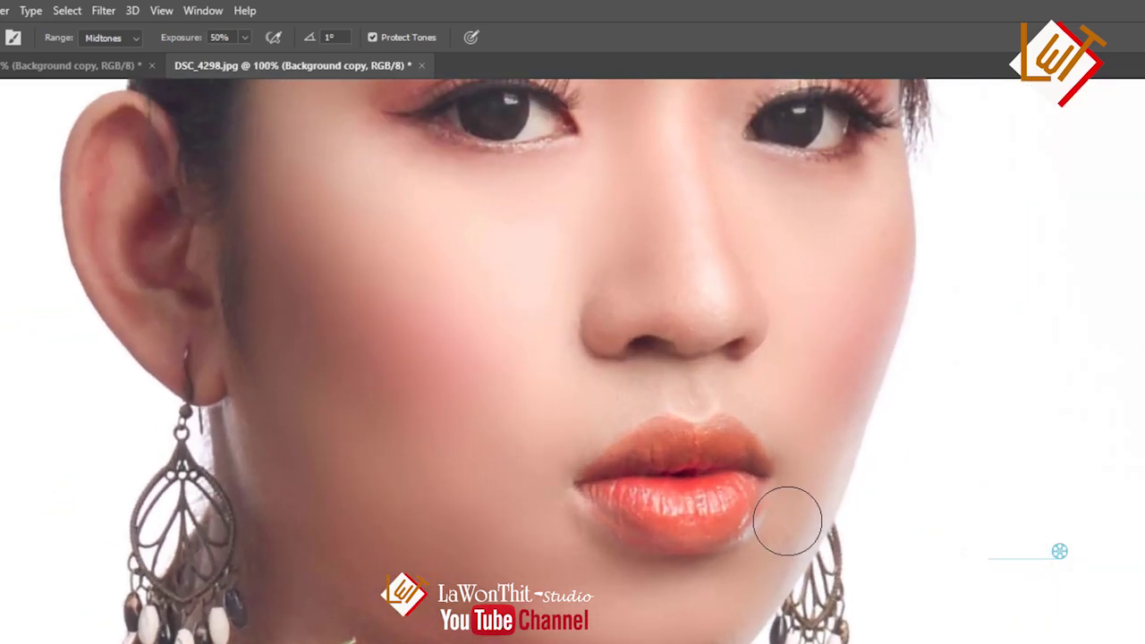
scroll(791, 525, up, 2)
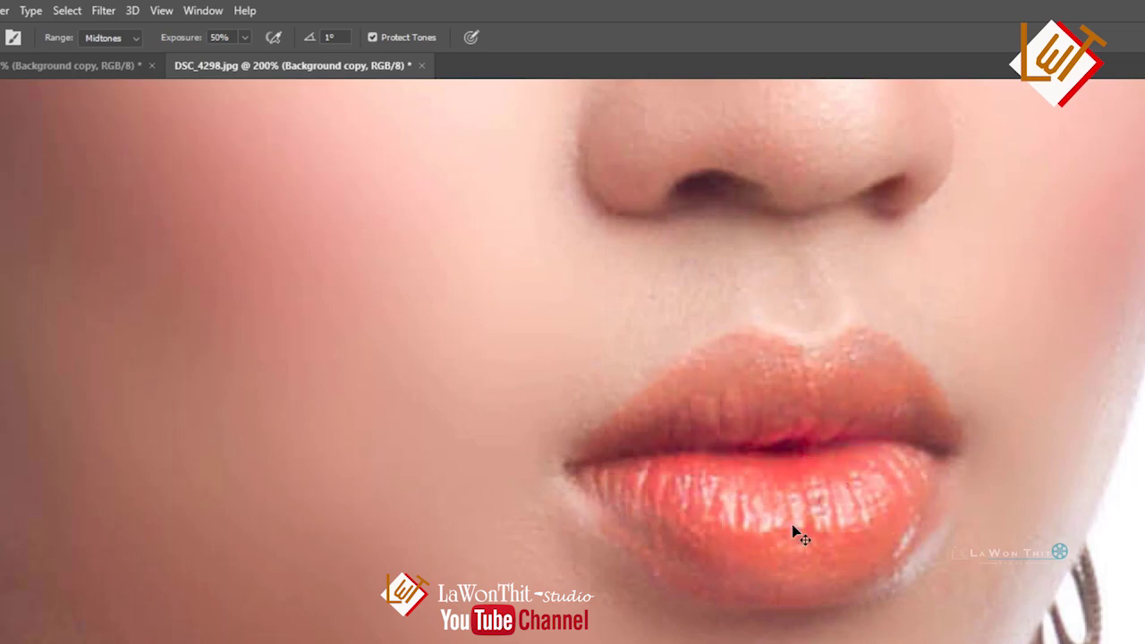
key(ctrl+minus)
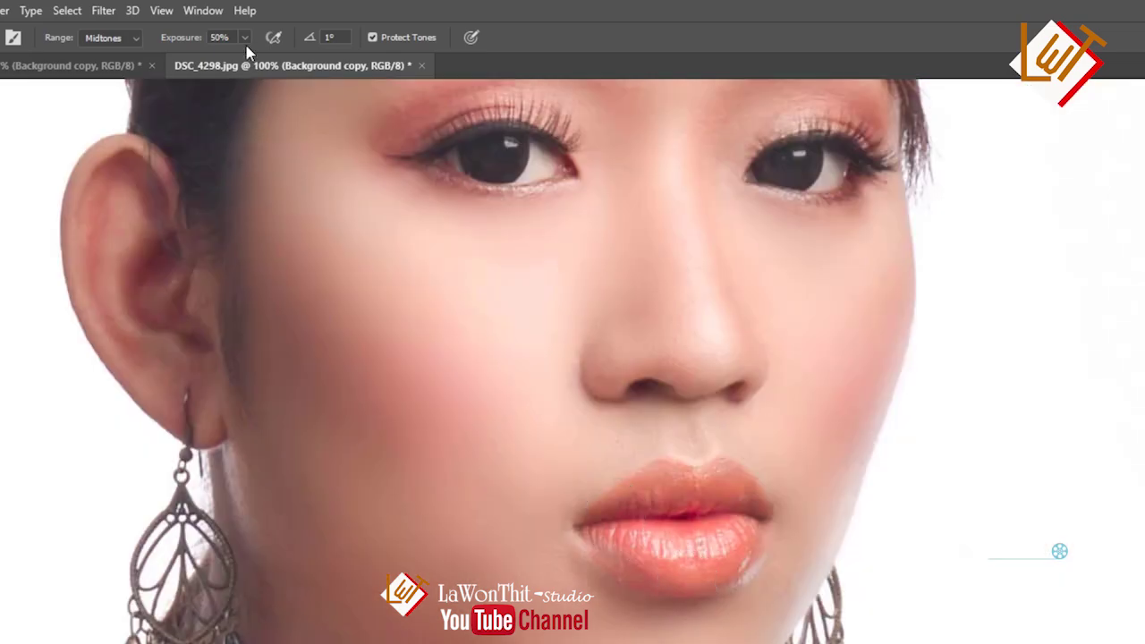
Lower the exposure to 25% and gently lighten the upper lip.
click(244, 37)
drag(239, 56, 226, 59)
click(627, 544)
drag(736, 486, 650, 488)
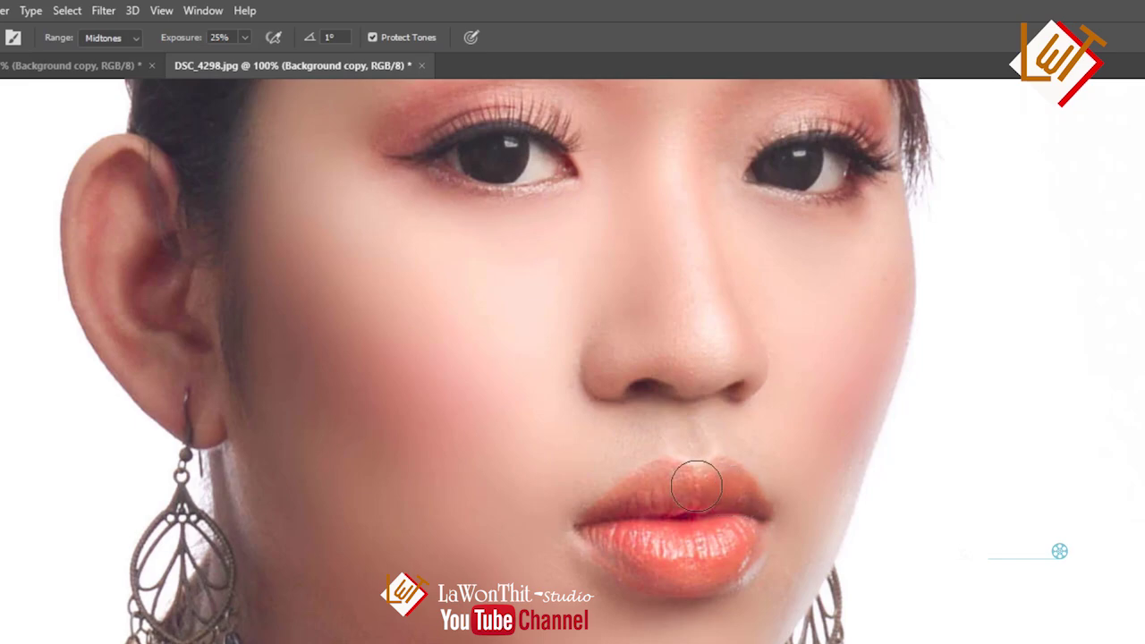
key(ctrl+minus)
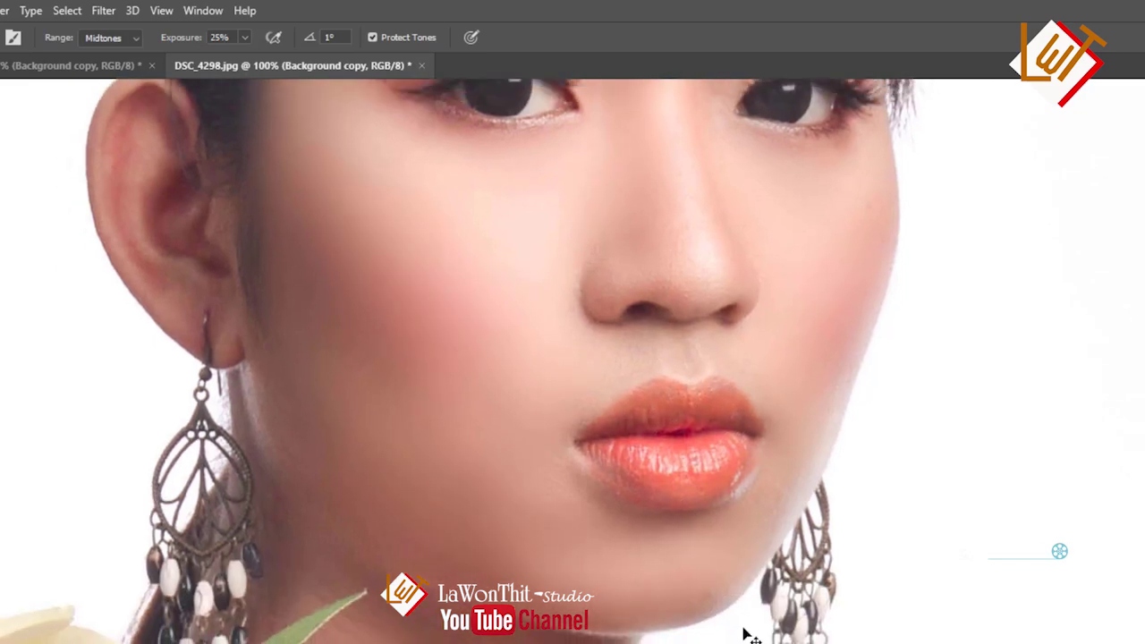
key(ctrl+minus)
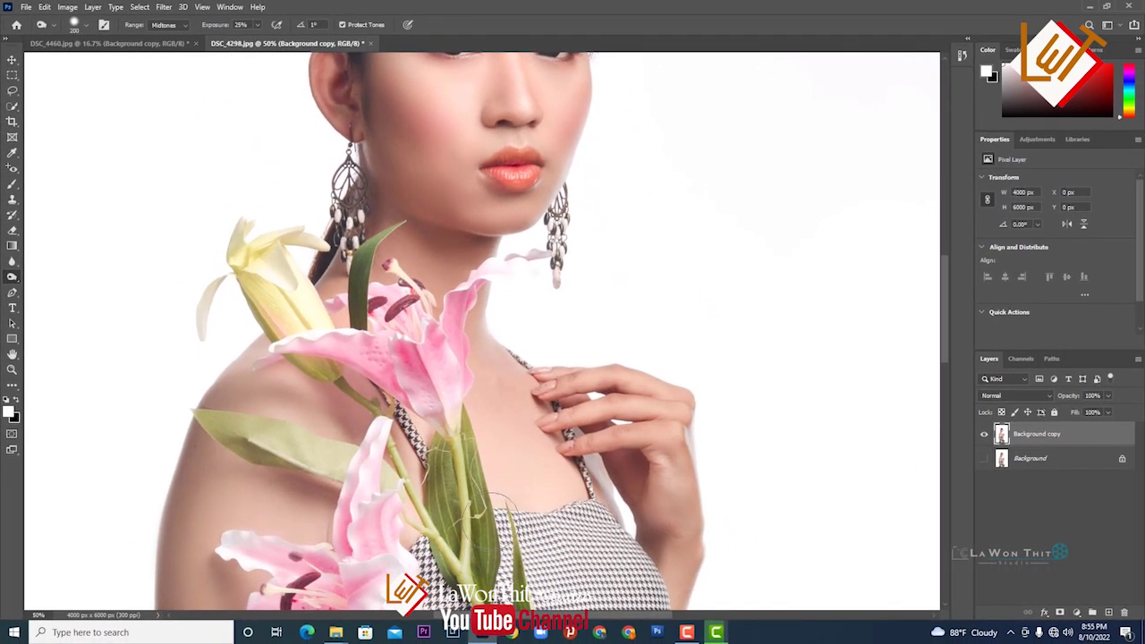
Zoom out so the whole lily portrait fits in view.
key(ctrl+minus)
key(ctrl+minus)
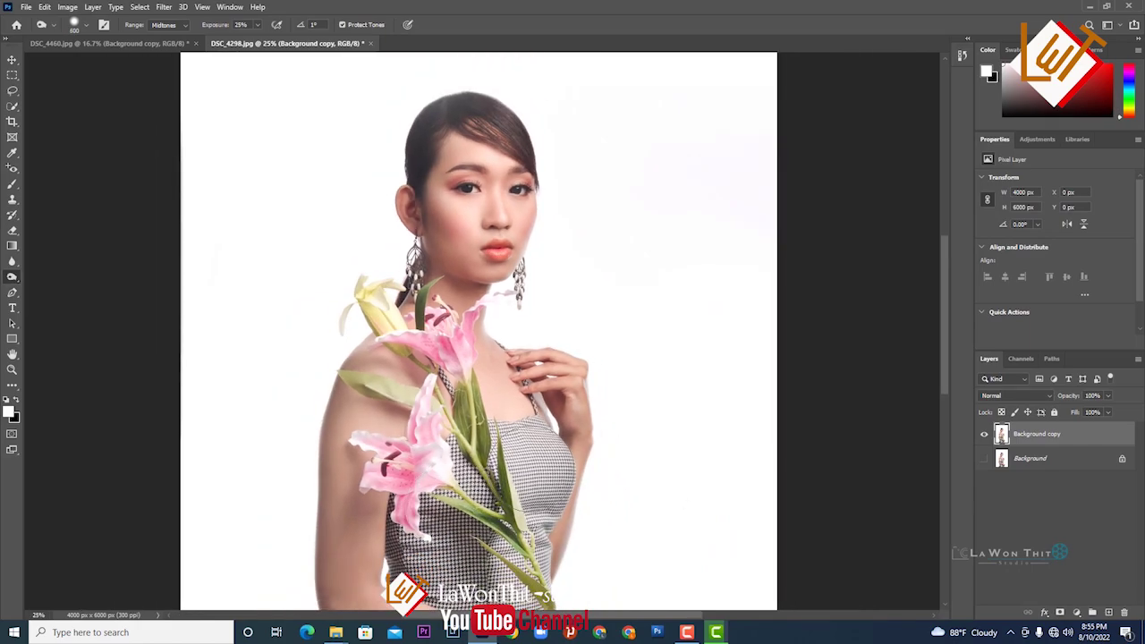
scroll(510, 416, down, 3)
scroll(510, 416, down, 1)
scroll(510, 417, down, 1)
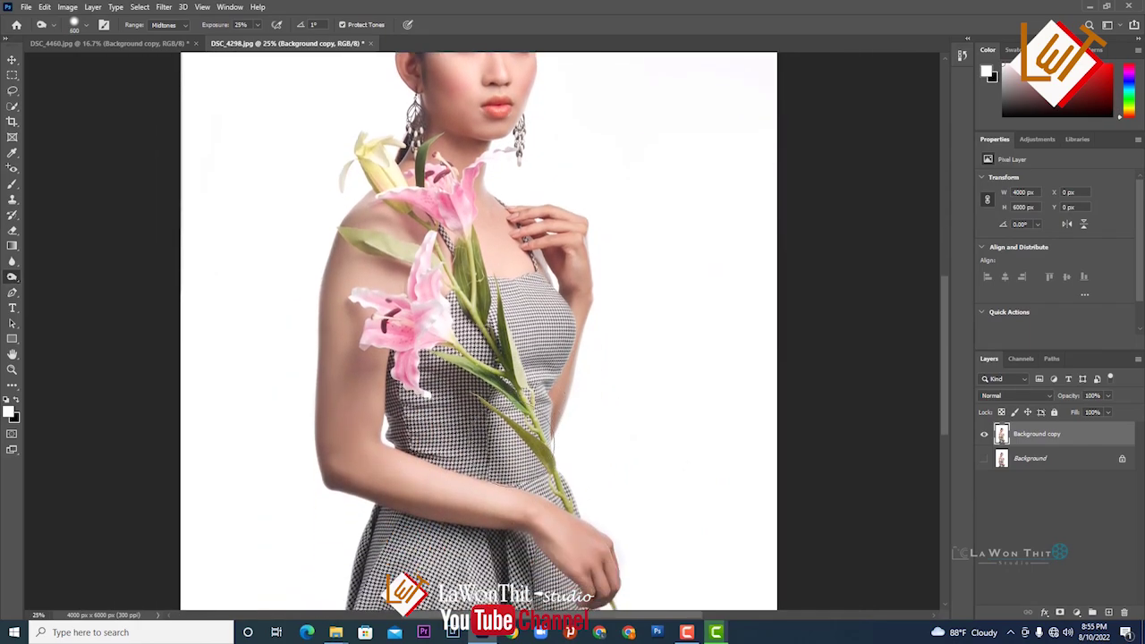
scroll(510, 417, down, 1)
scroll(512, 416, down, 2)
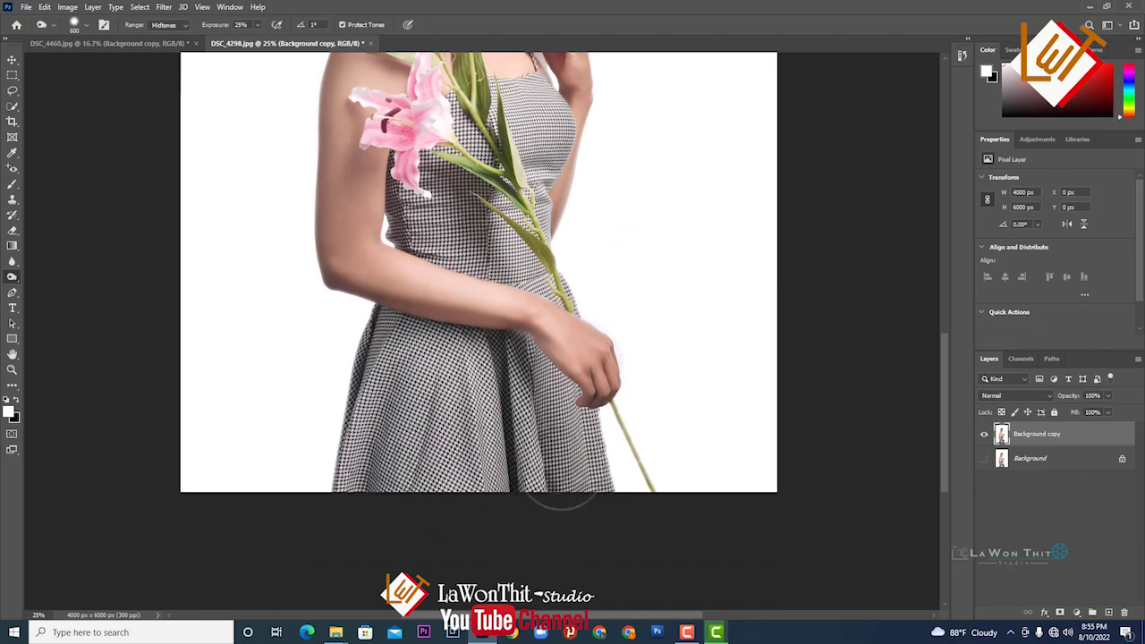
scroll(562, 474, up, 2)
scroll(562, 474, up, 3)
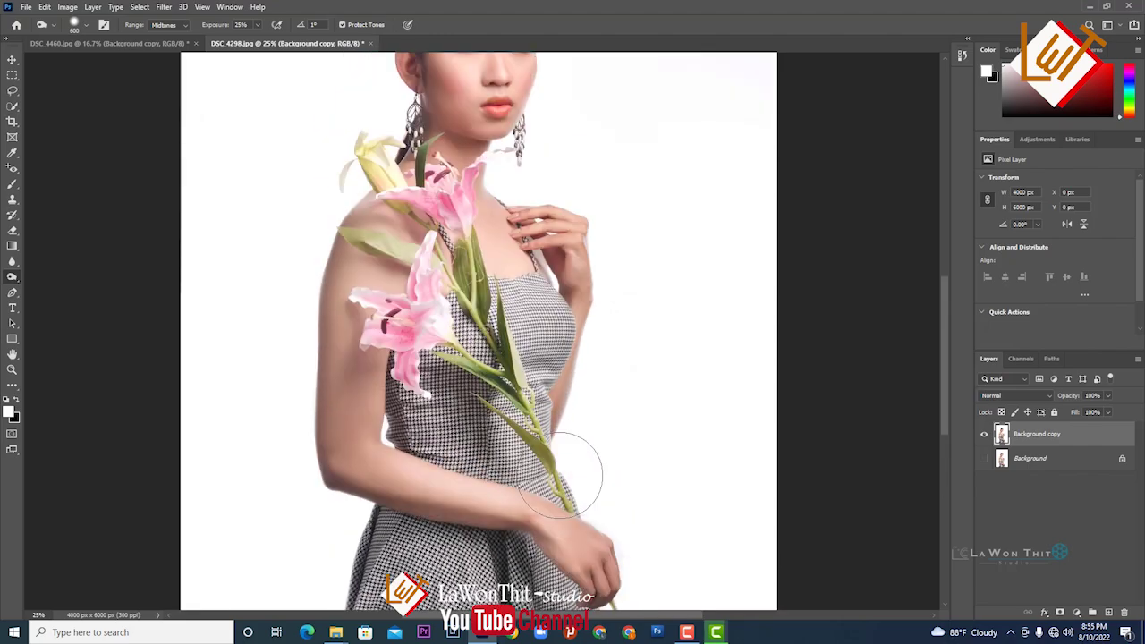
scroll(562, 474, up, 3)
key(ctrl+minus)
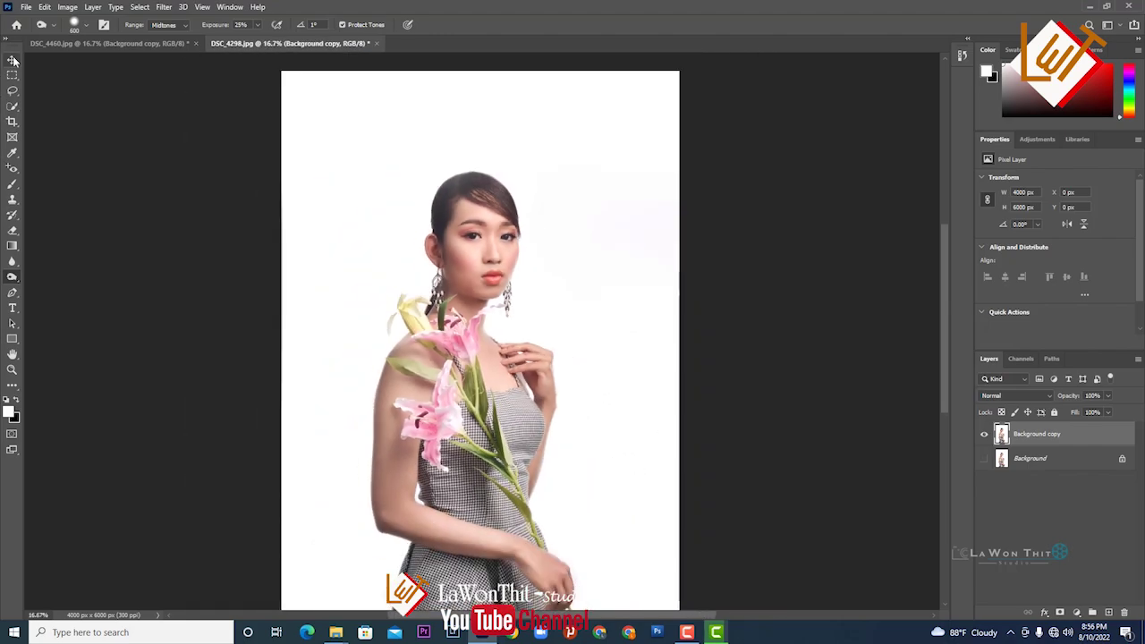
click(11, 59)
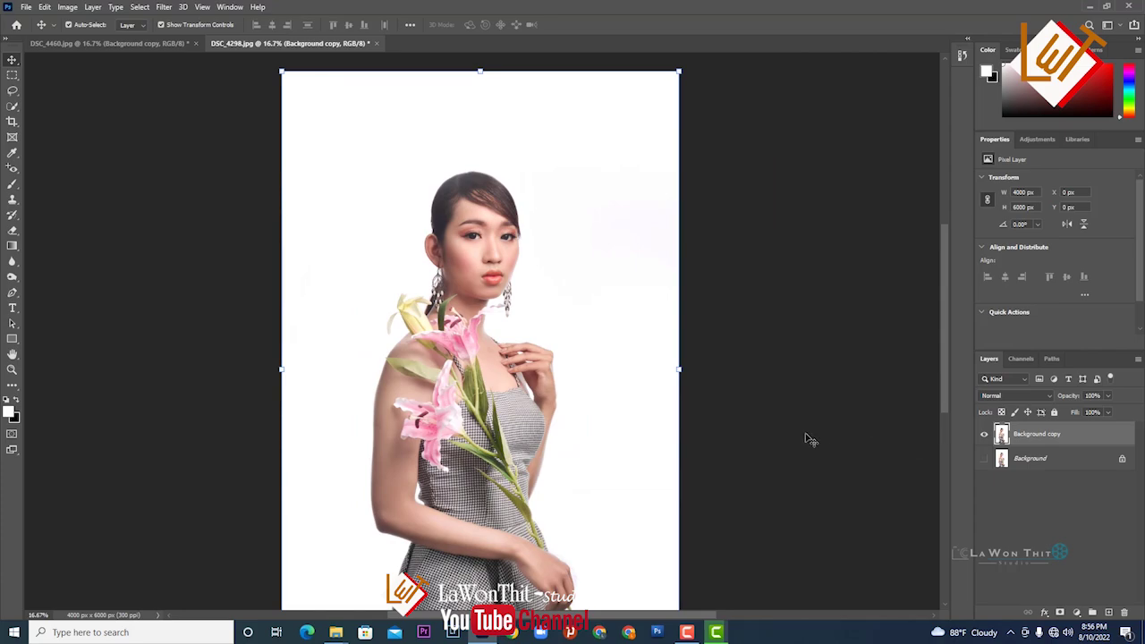
scroll(808, 438, down, 2)
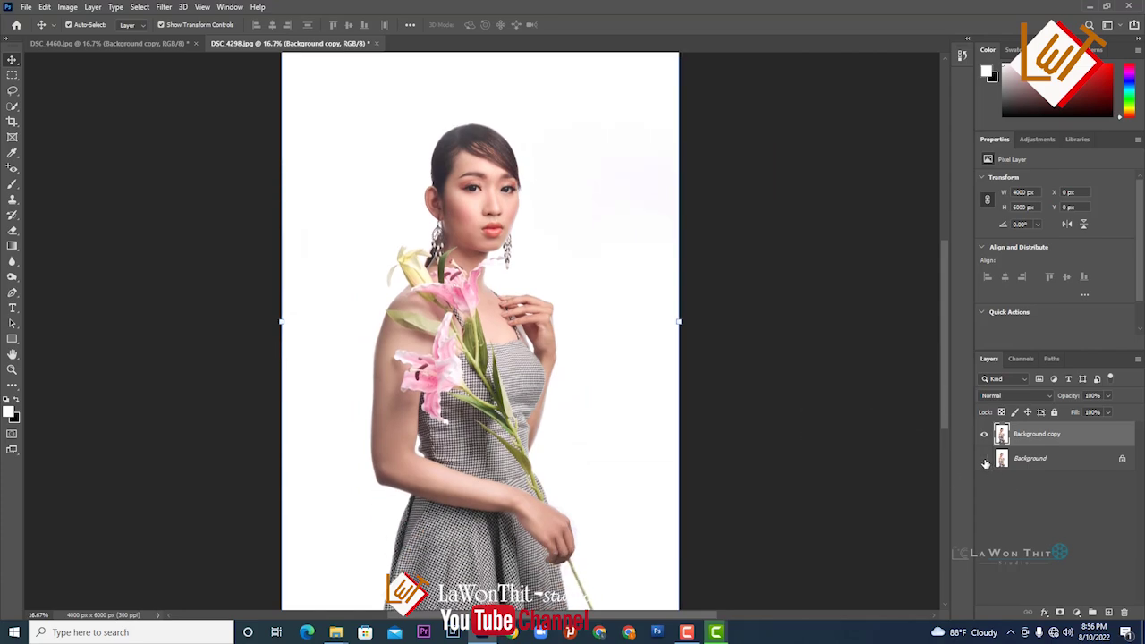
Show the original Background layer and toggle the Background copy on and off to compare.
click(984, 459)
click(985, 435)
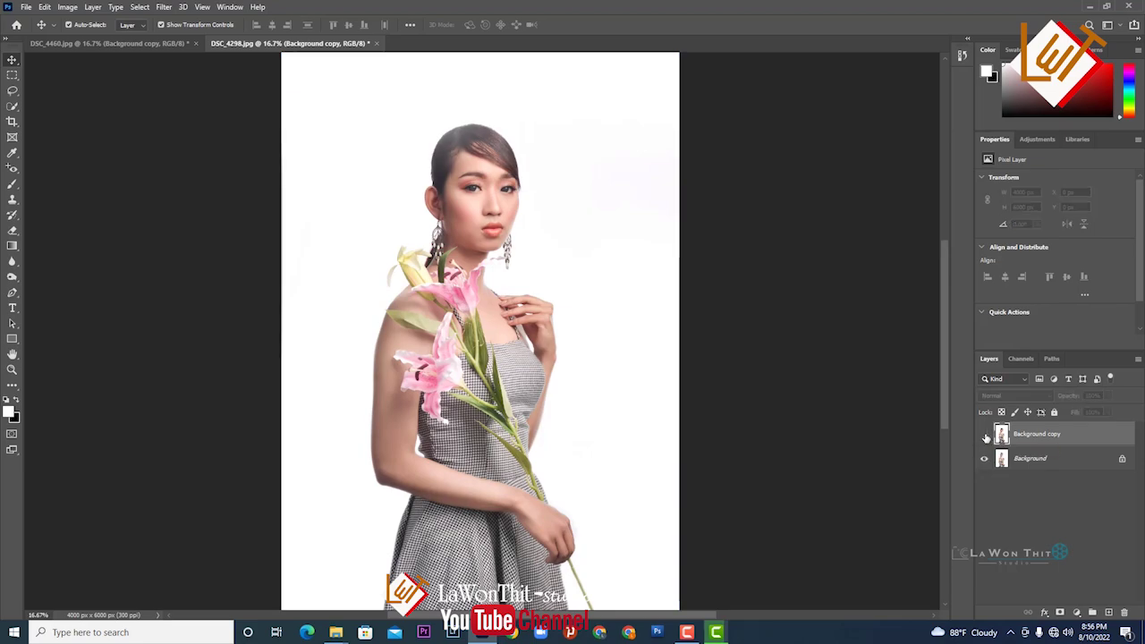
click(985, 435)
click(985, 436)
click(985, 436)
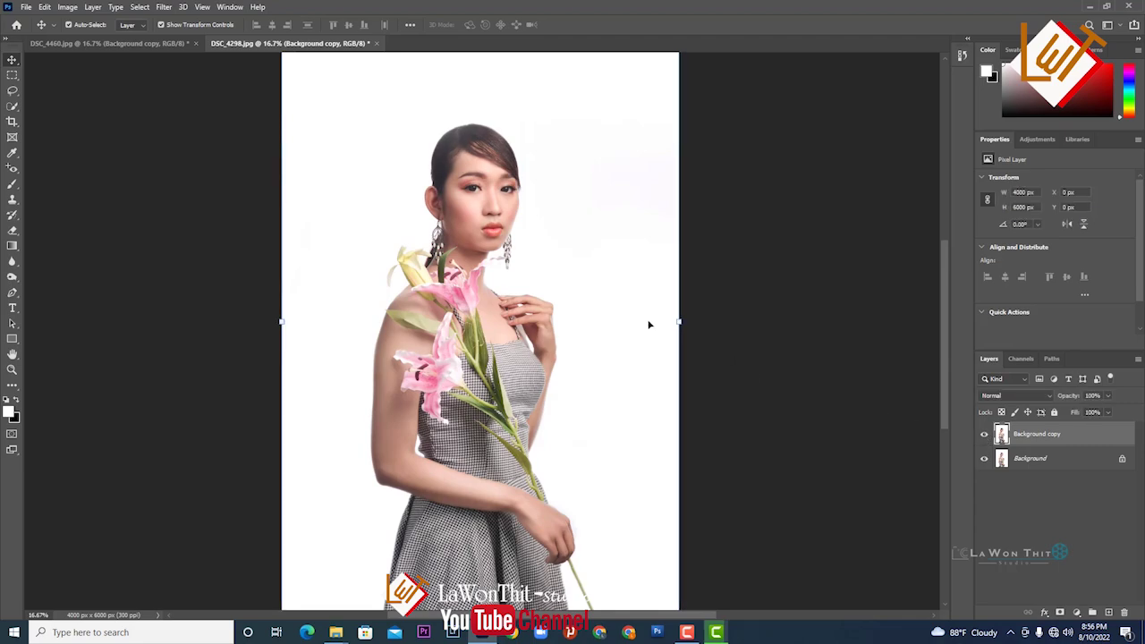
key(ctrl+plus)
key(ctrl+plus)
key(ctrl+plus)
key(ctrl+plus)
Zoom in on the model's face and compare it with and without the edited copy.
scroll(616, 312, up, 3)
scroll(616, 312, up, 3)
scroll(615, 312, up, 2)
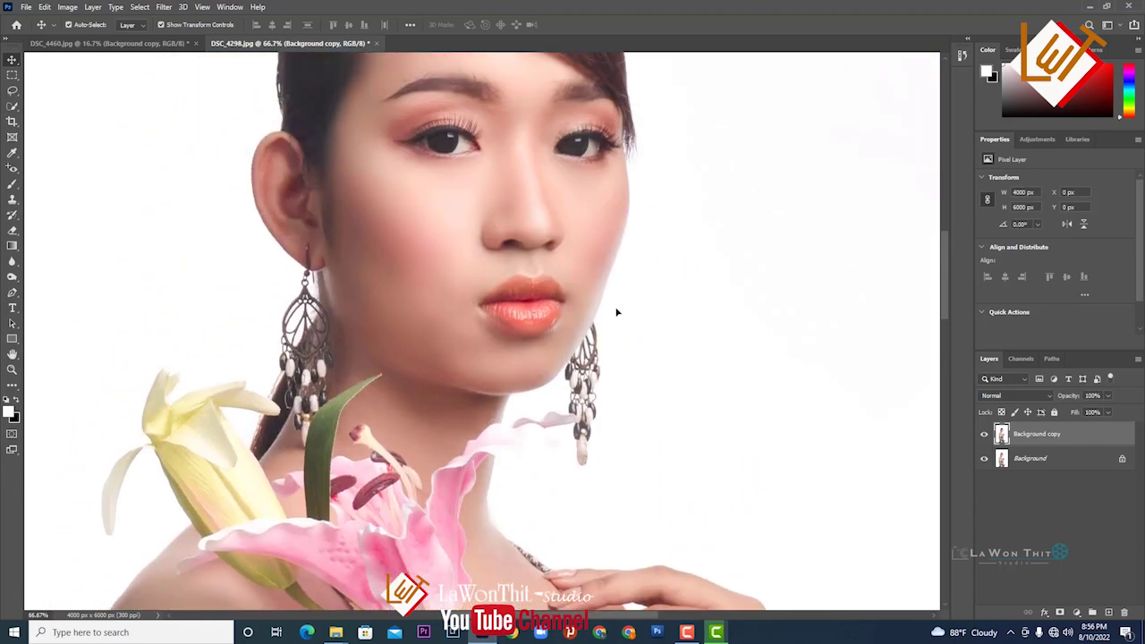
scroll(616, 312, up, 3)
scroll(617, 312, up, 1)
key(ctrl+plus)
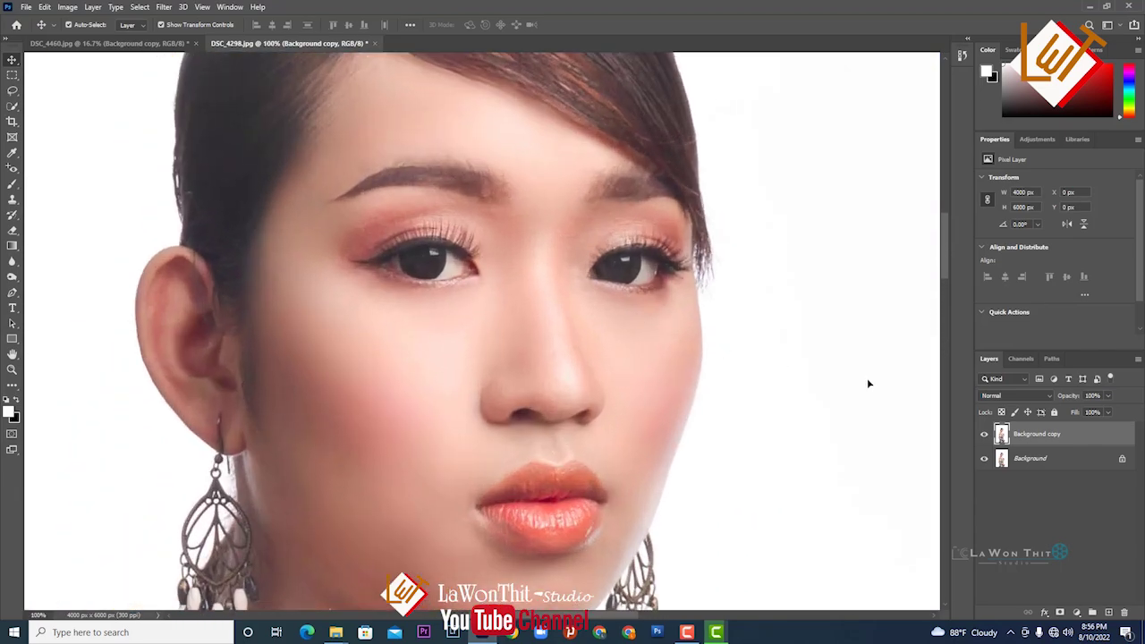
click(984, 434)
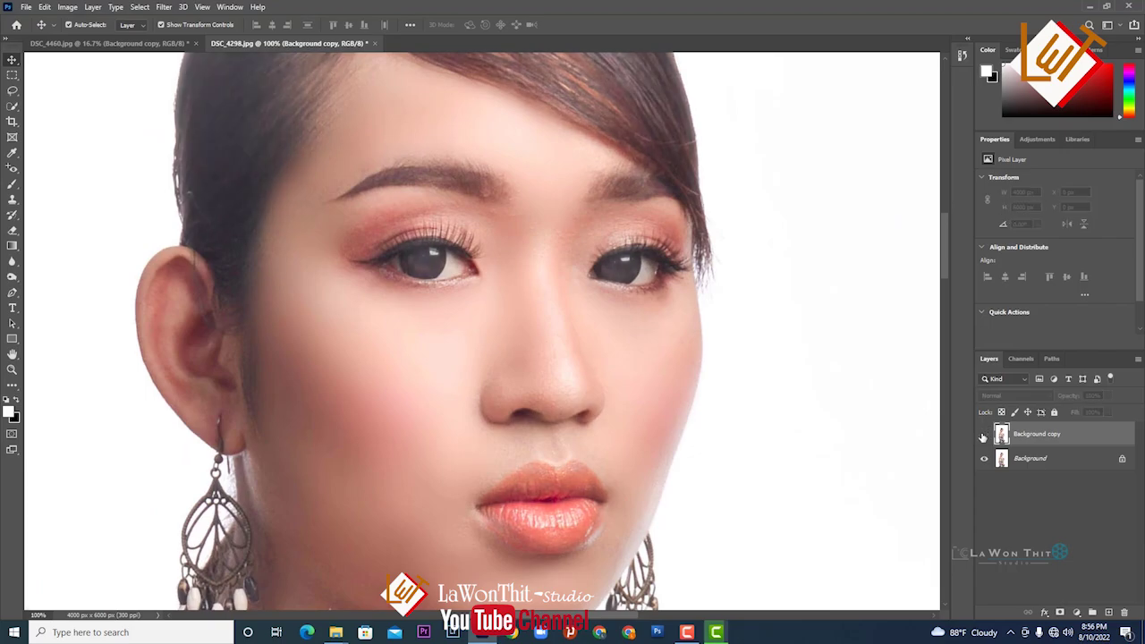
click(984, 434)
click(984, 435)
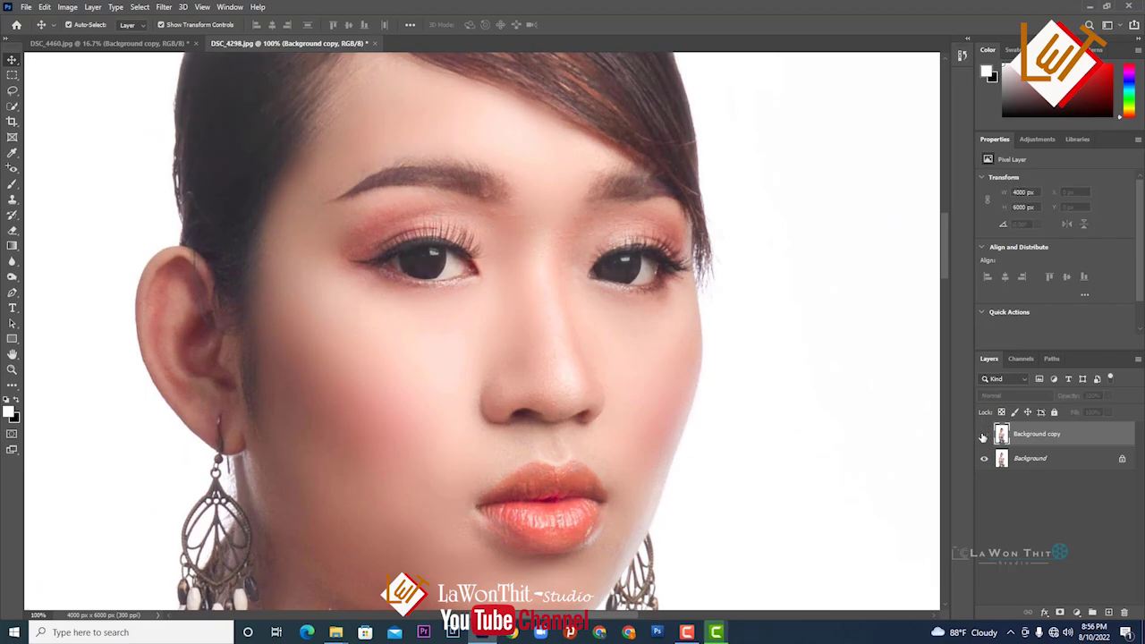
click(984, 434)
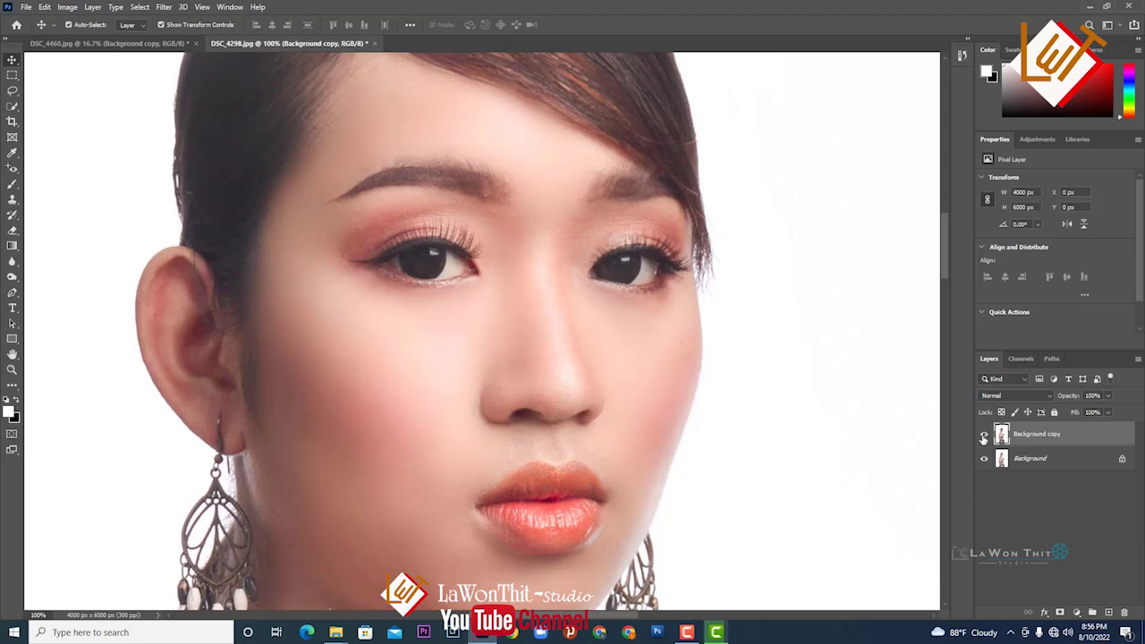
Toggle the edited copy repeatedly to compare the lips, leaving it visible.
click(985, 436)
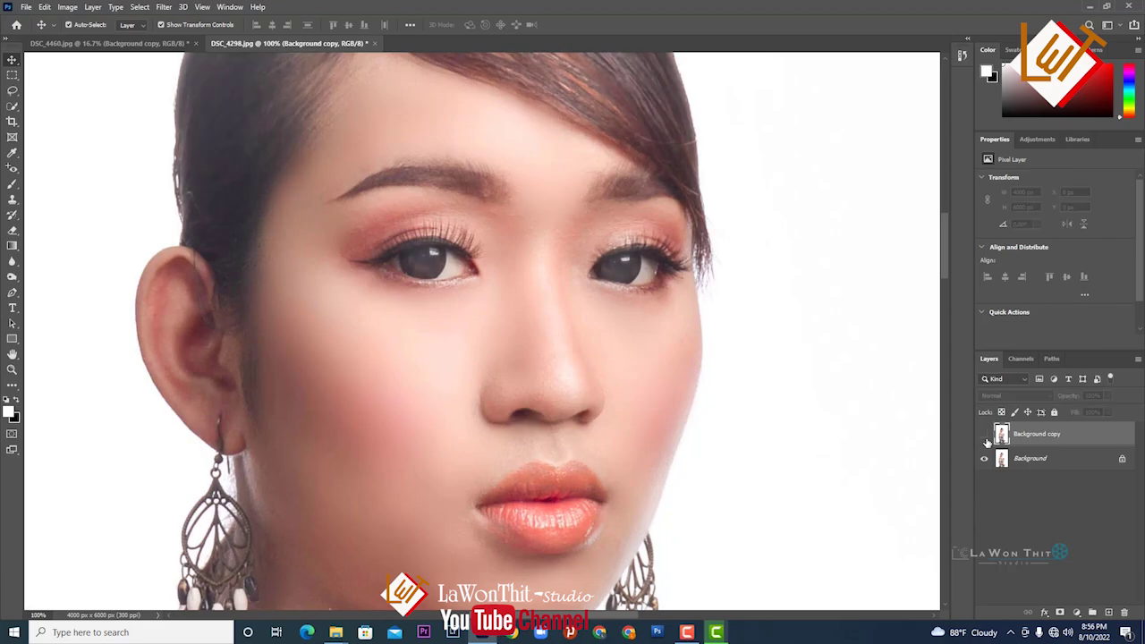
click(985, 436)
click(985, 435)
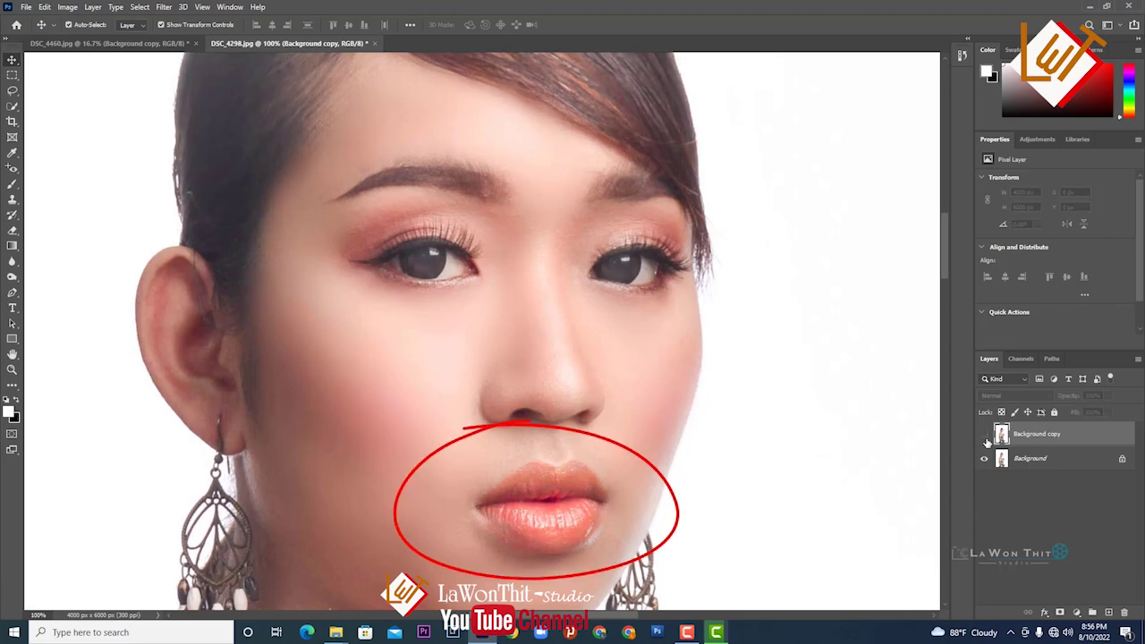
click(985, 436)
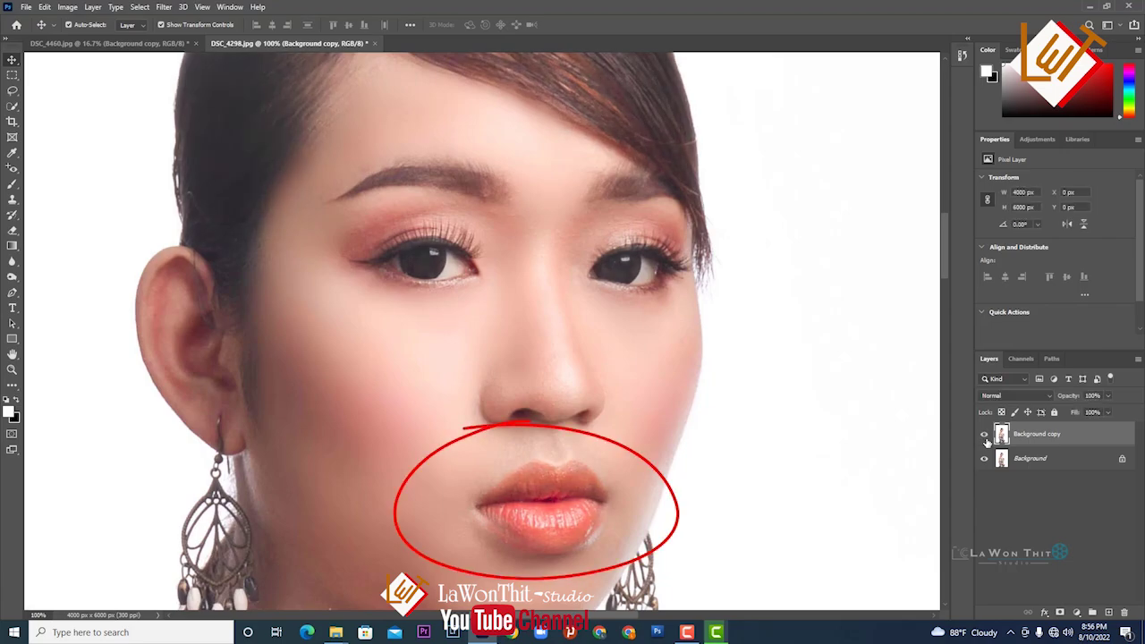
click(985, 436)
click(985, 436)
click(985, 435)
click(985, 436)
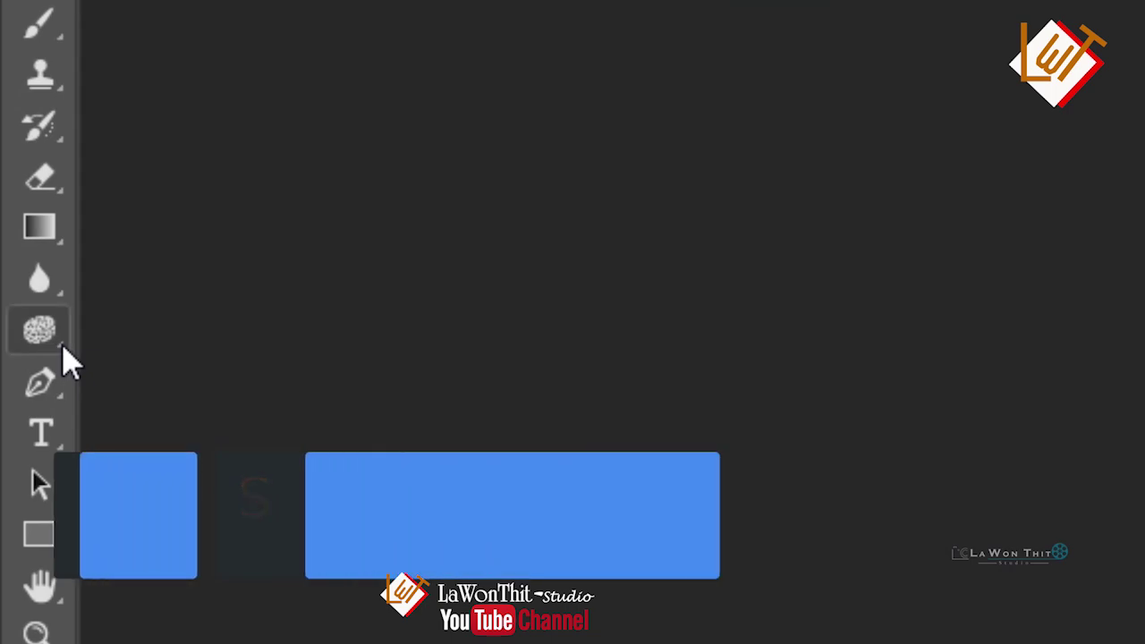
Select the Sponge tool and give it a 70 px brush with 0% hardness.
click(53, 332)
right_click(57, 346)
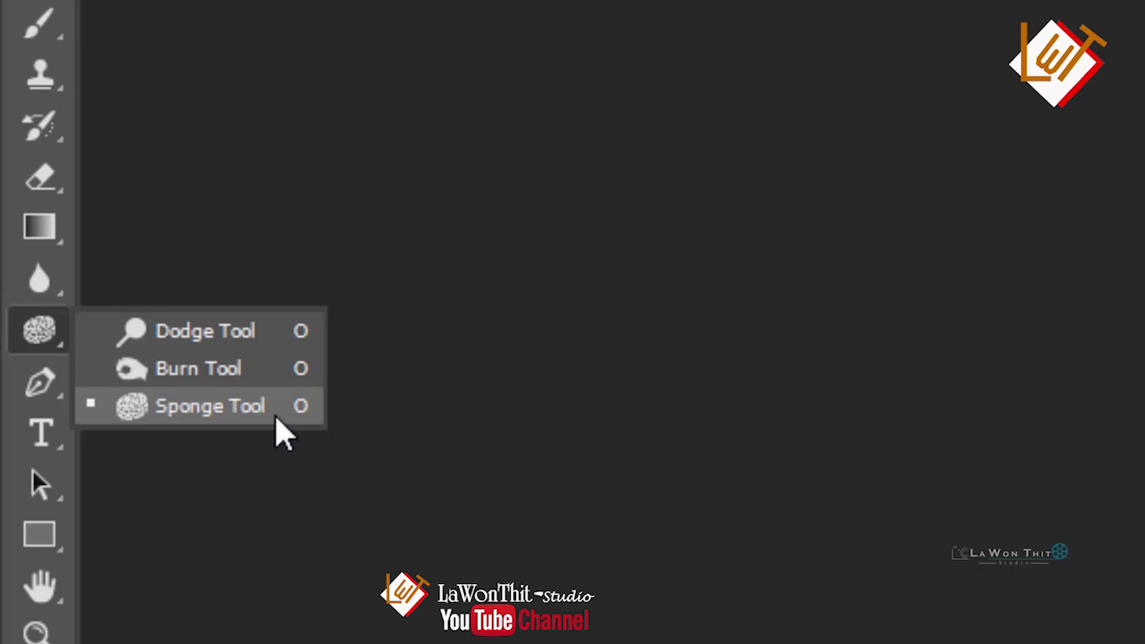
click(275, 418)
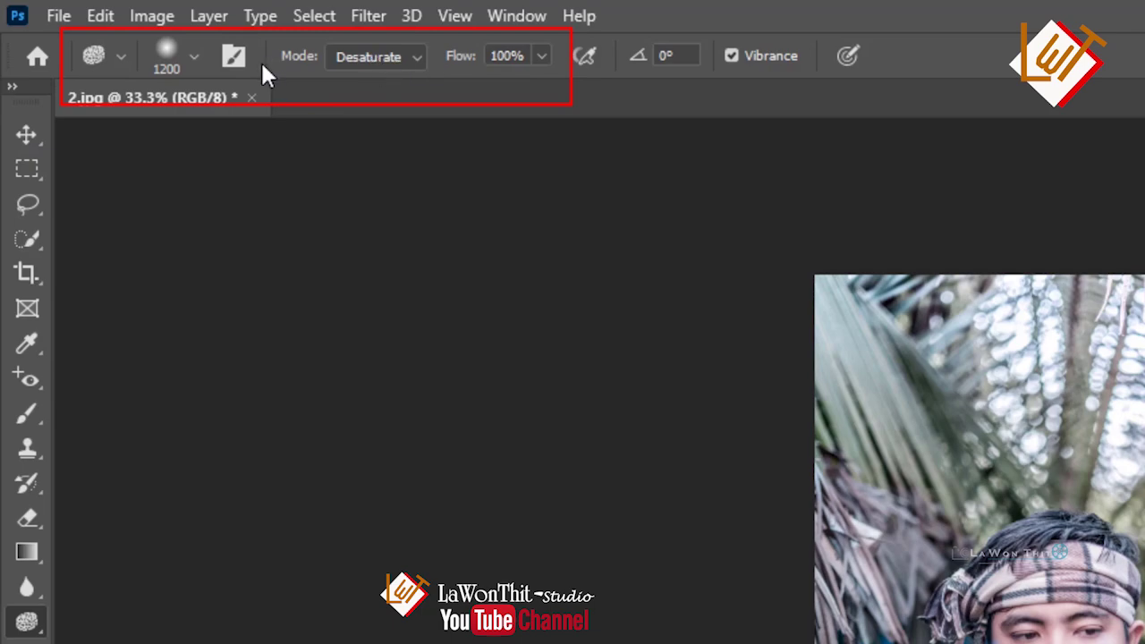
click(197, 59)
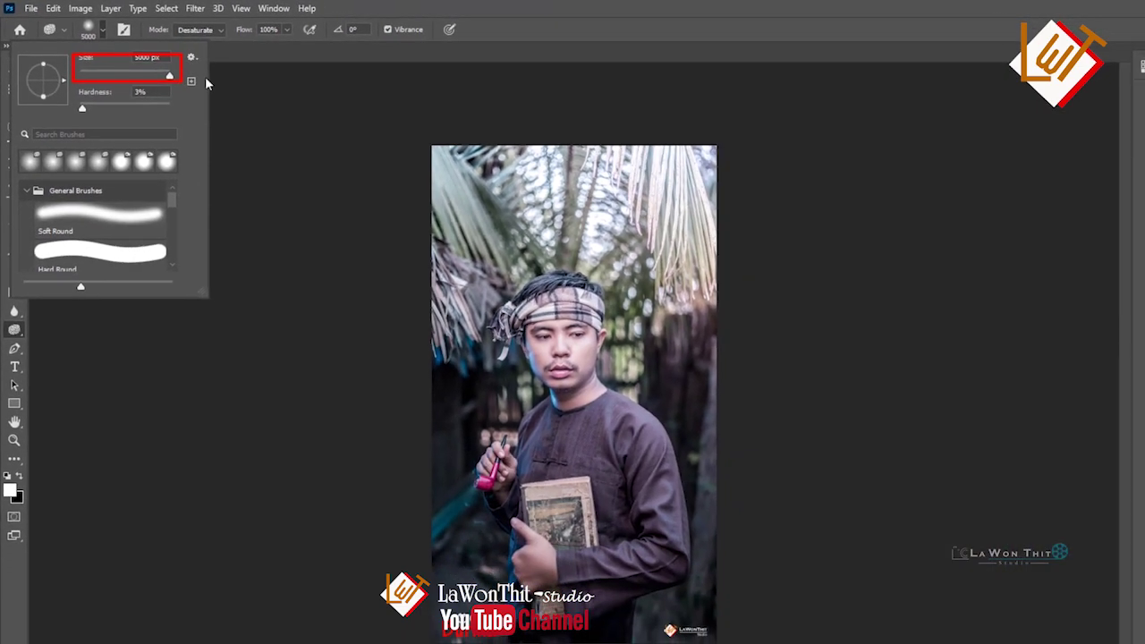
drag(274, 128, 345, 128)
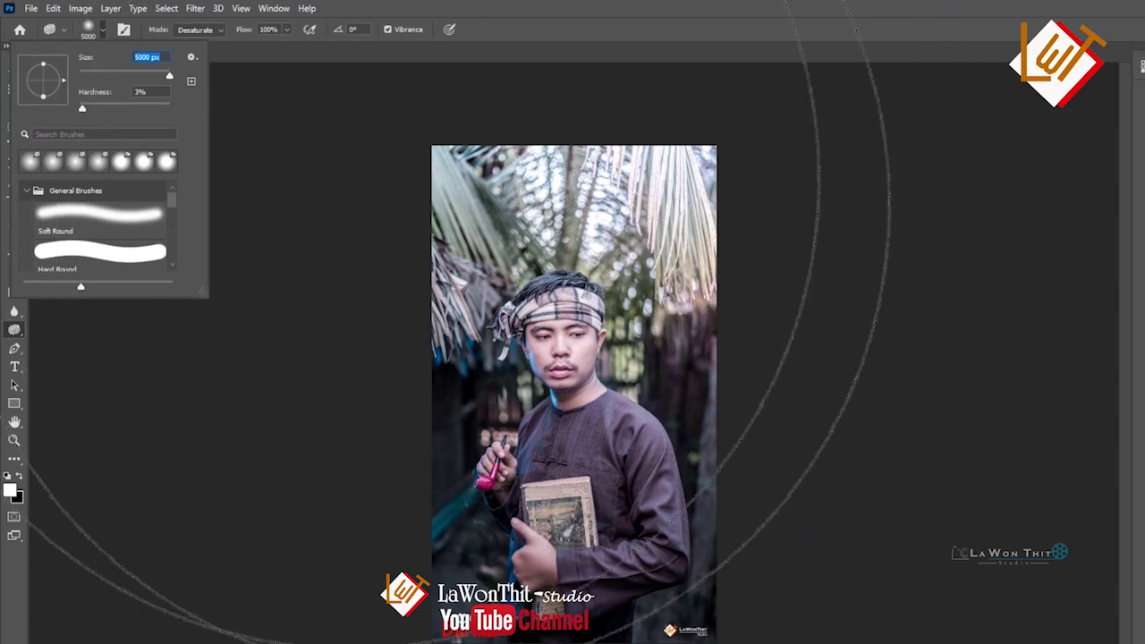
drag(174, 77, 111, 77)
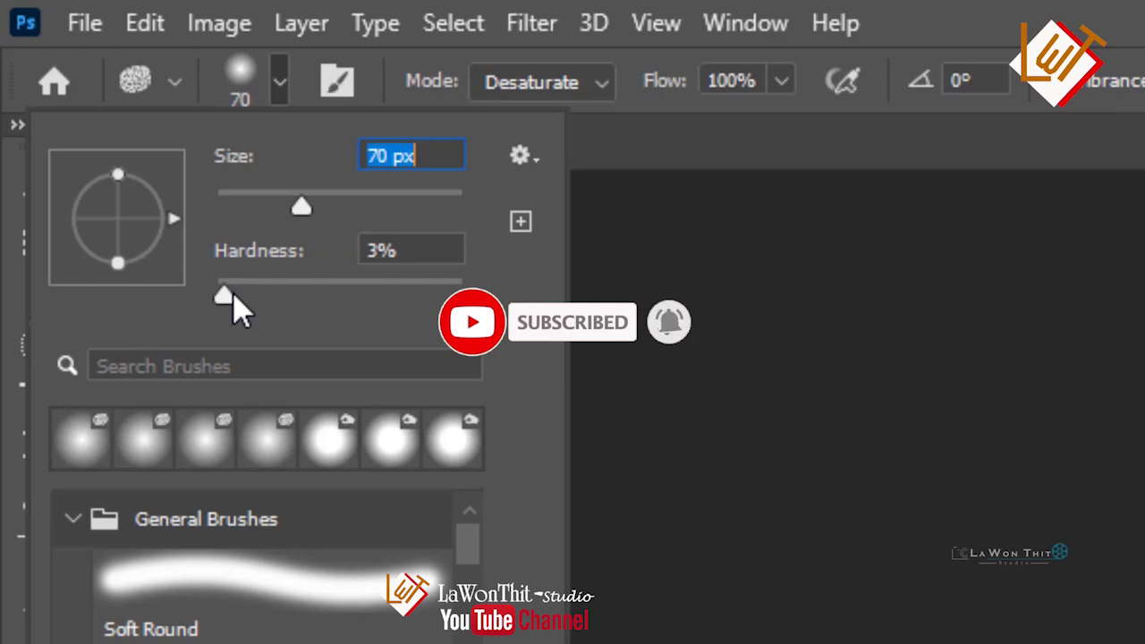
drag(236, 294, 186, 293)
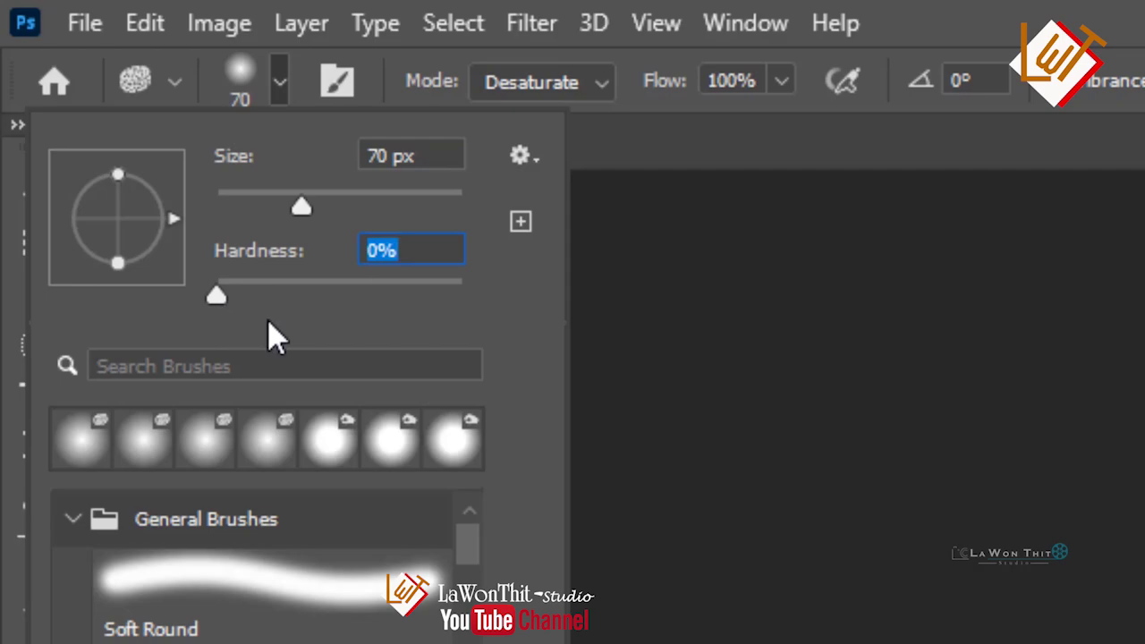
click(424, 86)
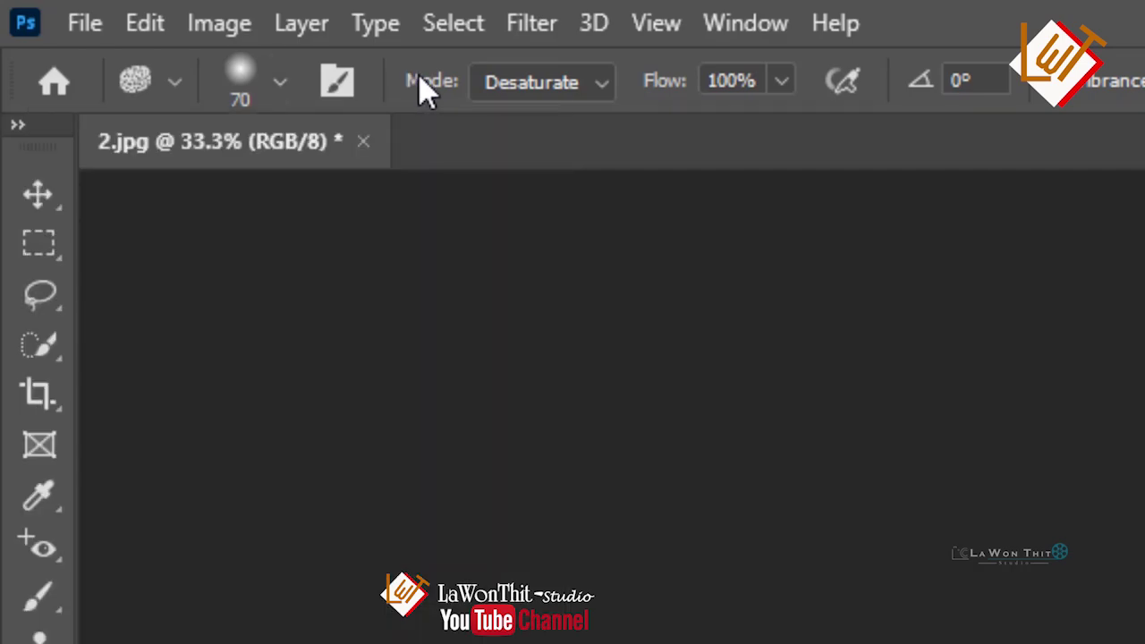
click(561, 87)
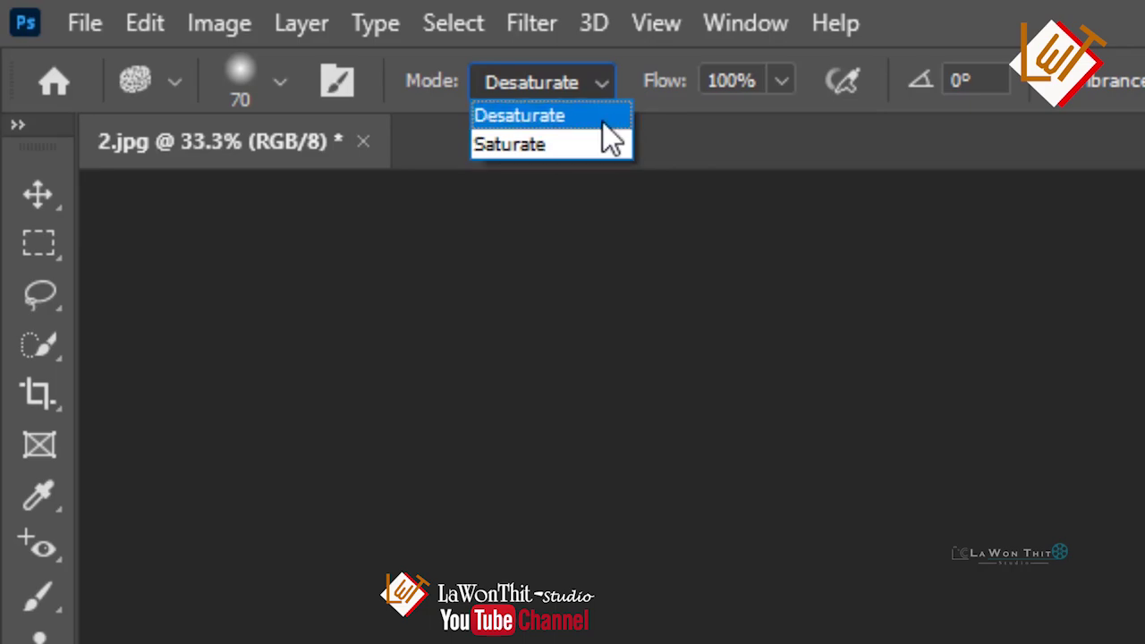
click(581, 114)
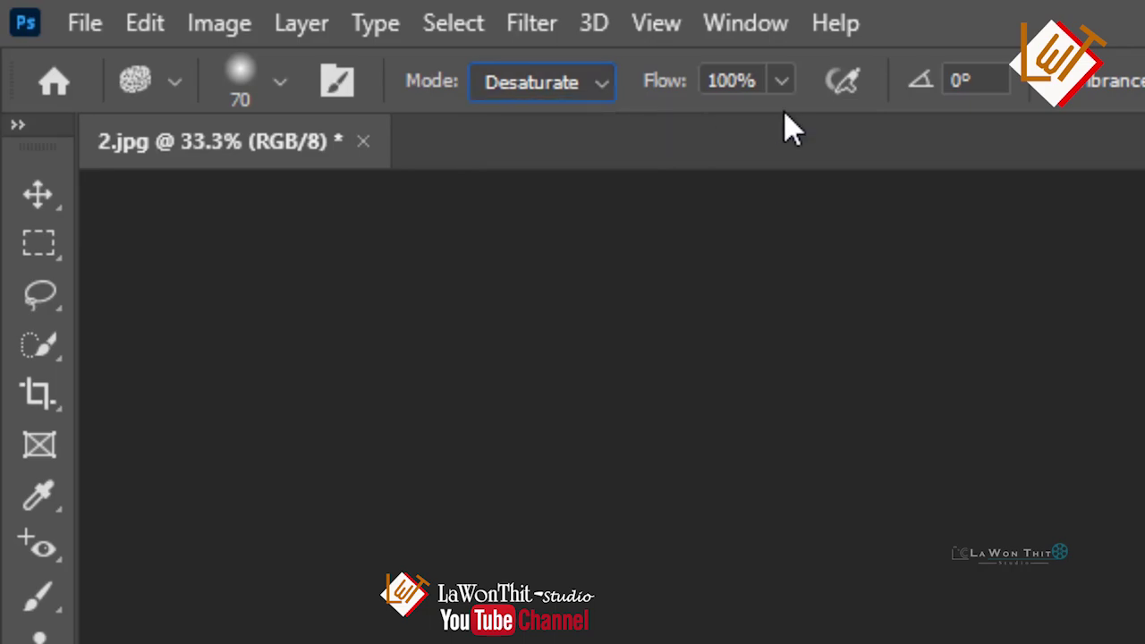
click(784, 83)
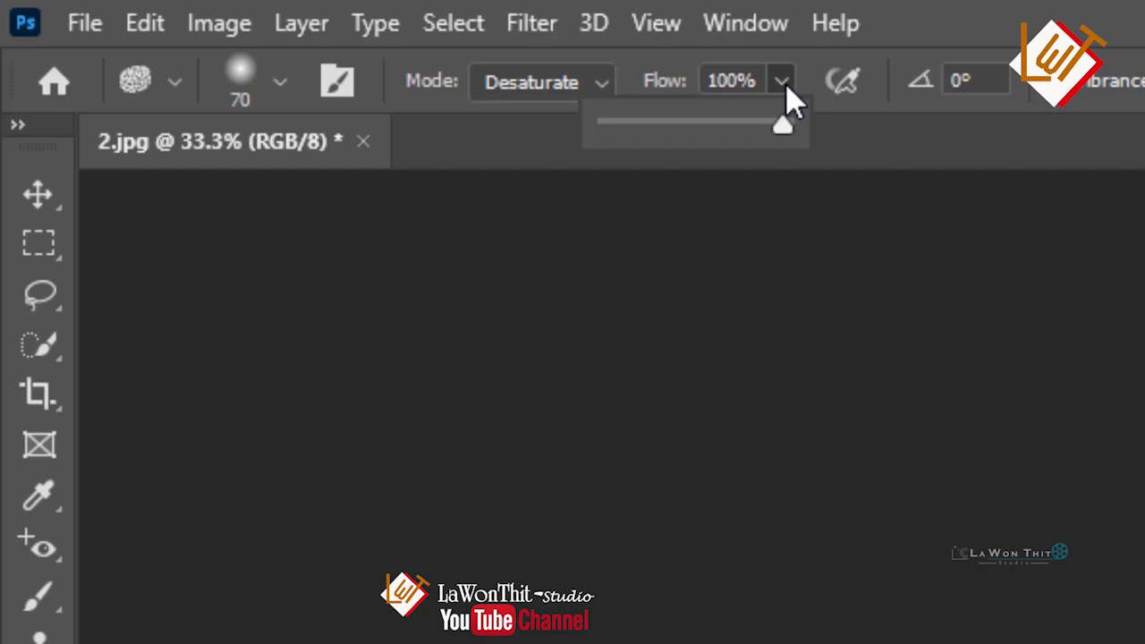
click(785, 83)
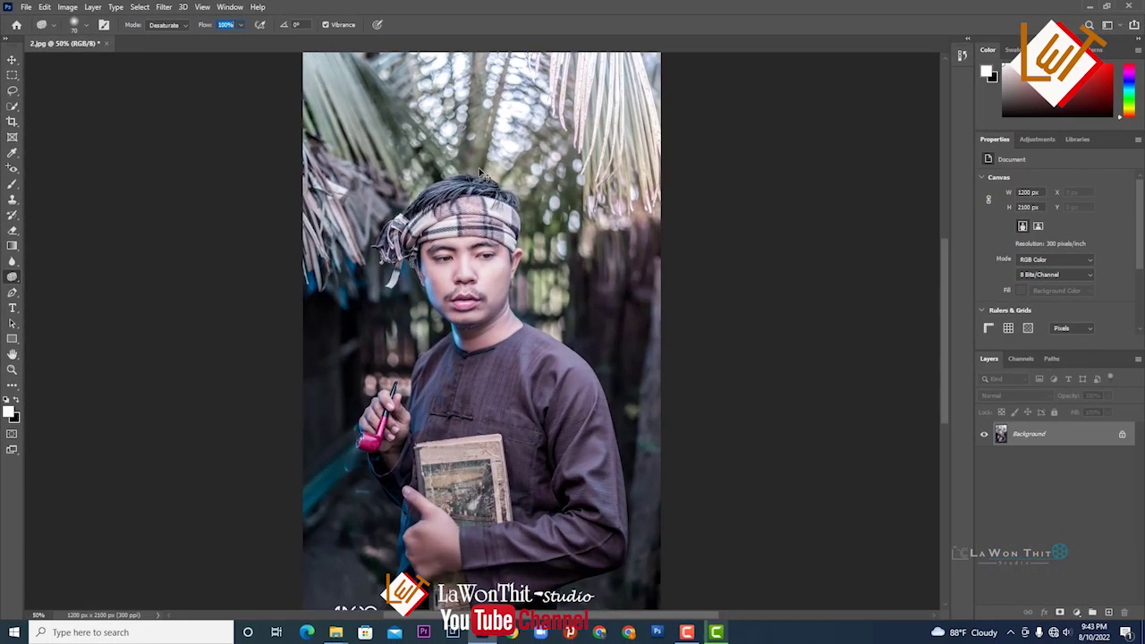
scroll(481, 173, up, 3)
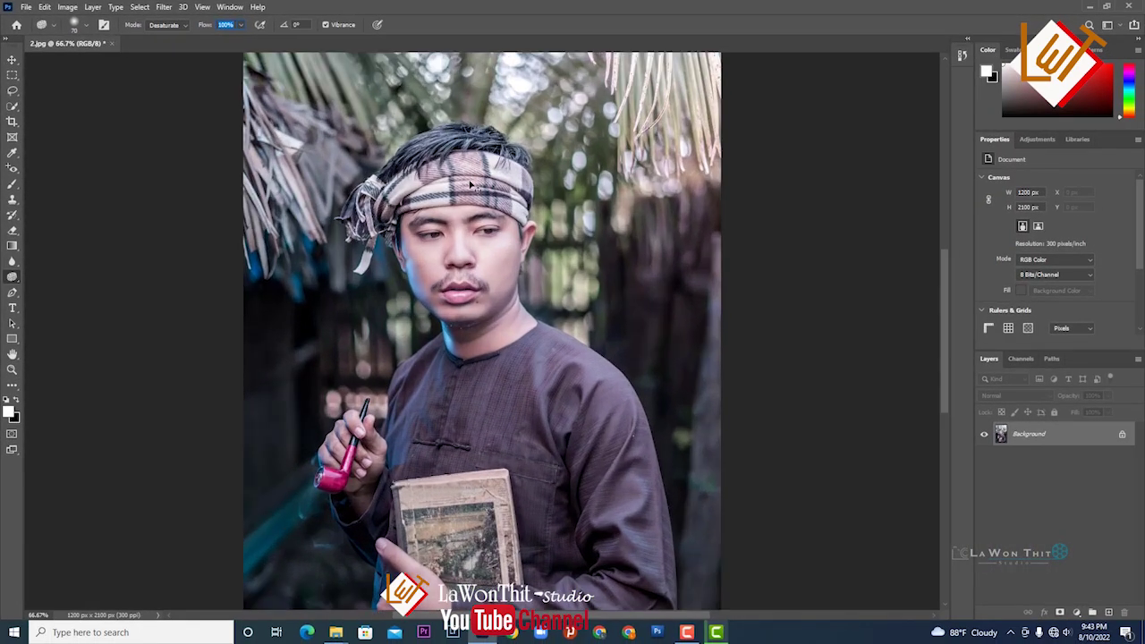
Enlarge the sponge brush and desaturate the lower-left palm leaves, undoing the last stroke.
scroll(378, 299, up, 10)
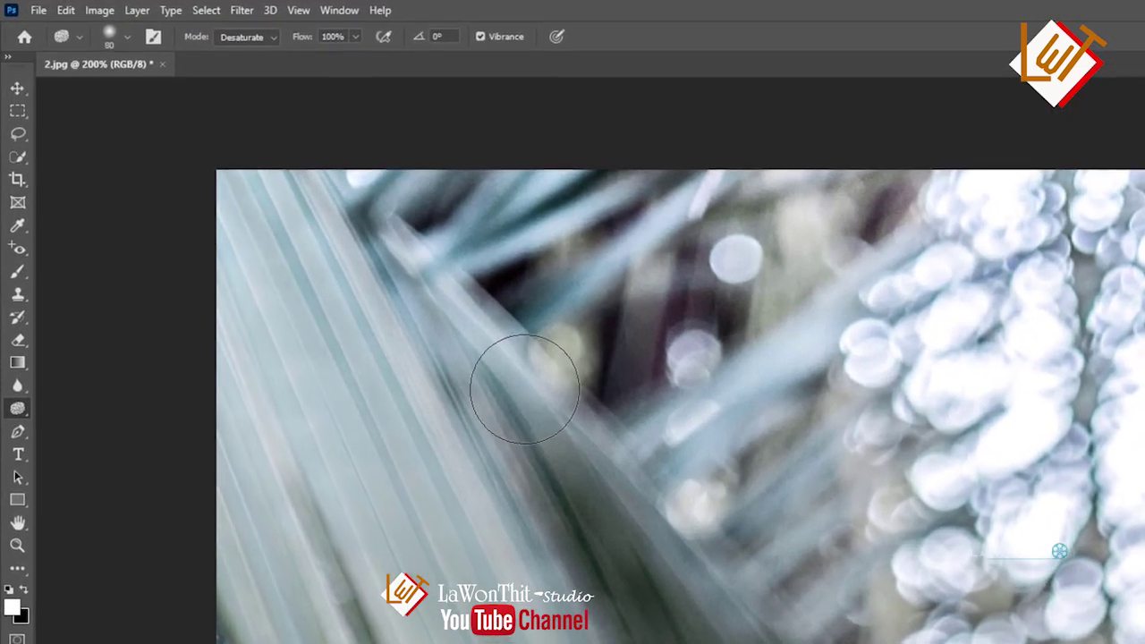
key(bracketright)
key(bracketright)
key(bracketright)
key(bracketright)
key(bracketright)
key(bracketright)
key(bracketright)
key(bracketright)
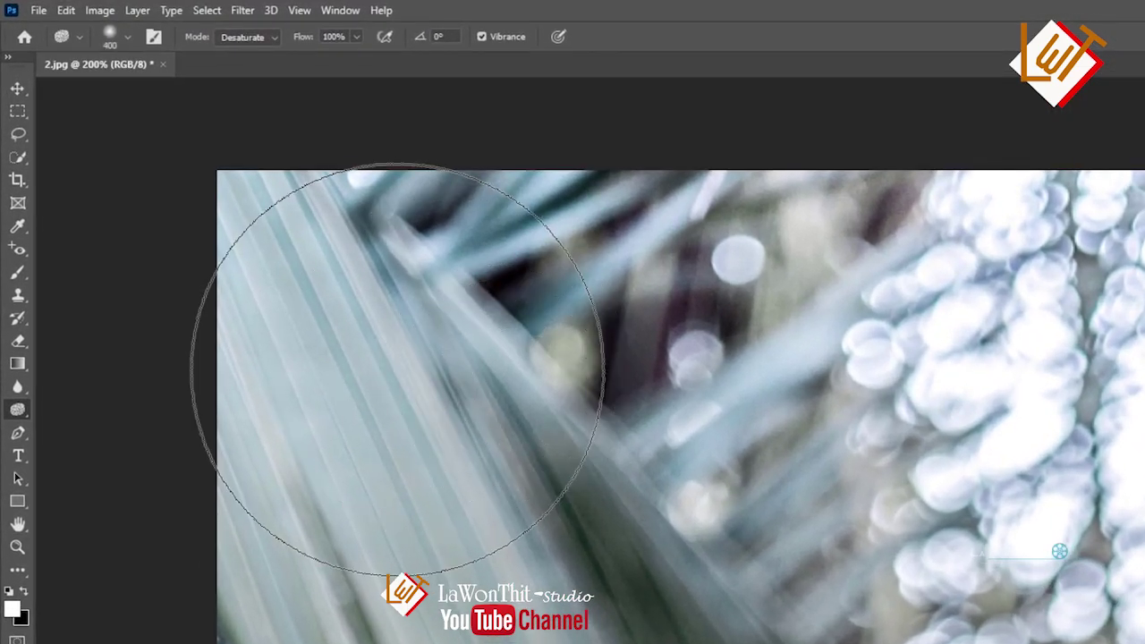
key(bracketright)
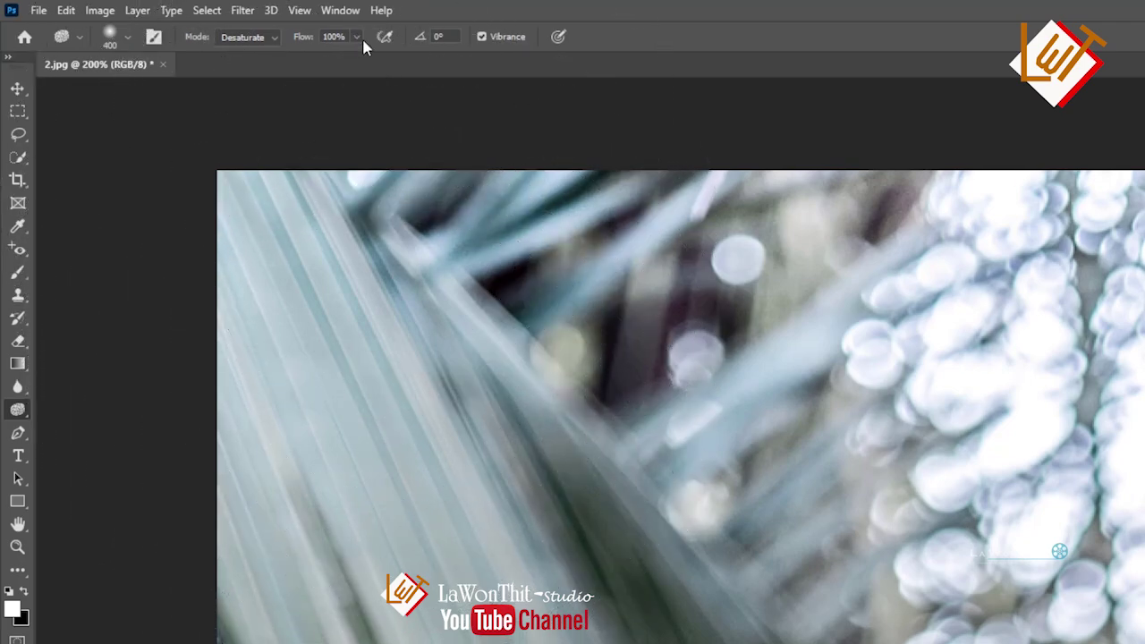
drag(528, 640, 698, 622)
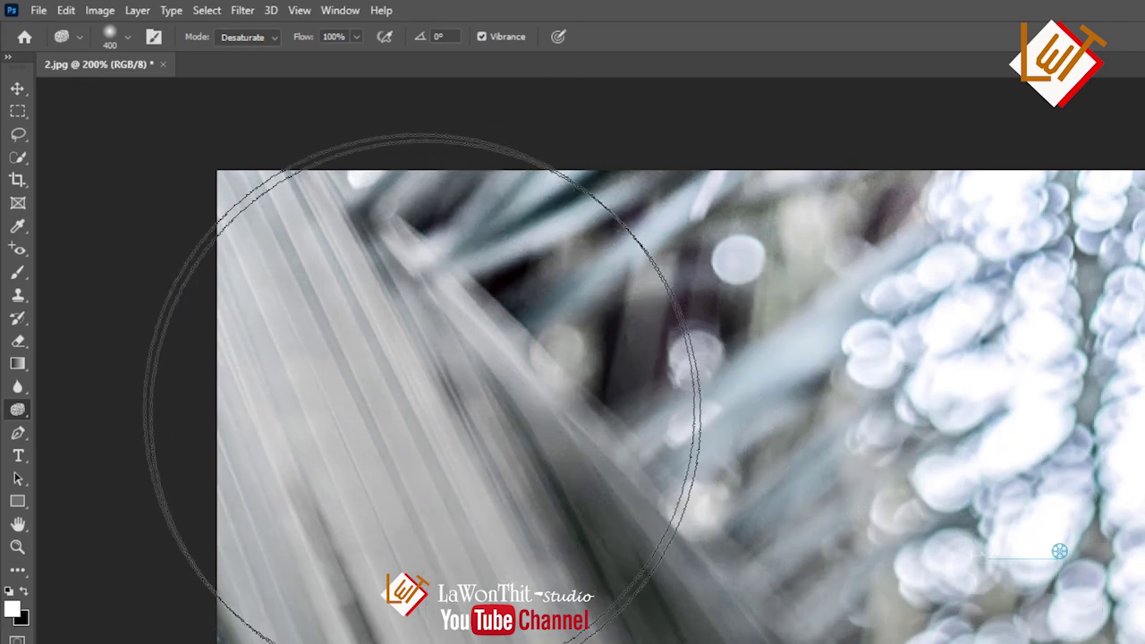
drag(450, 529, 402, 362)
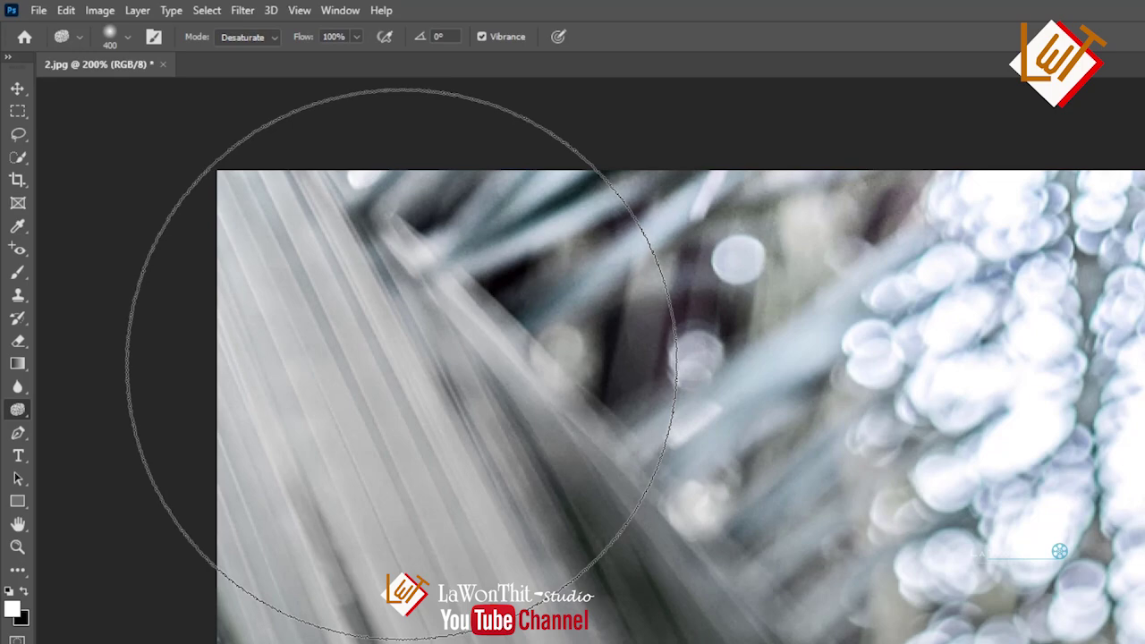
key(ctrl+z)
Desaturate the palm leaves gently at 1% flow, then raise the flow to 100%.
click(356, 36)
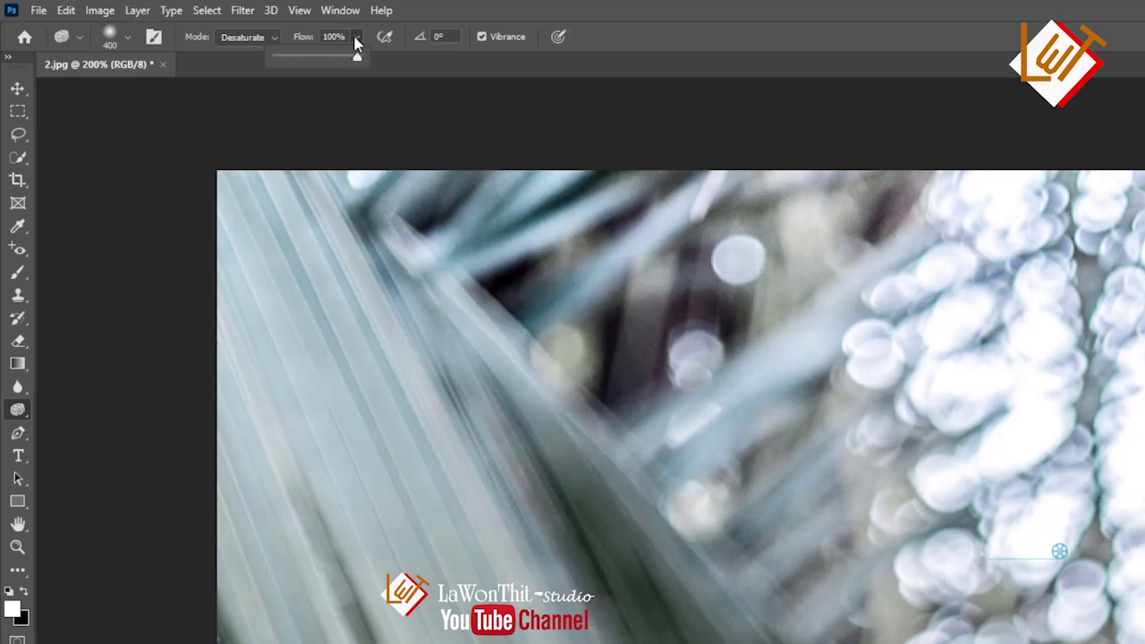
drag(352, 56, 234, 71)
mouse_move(301, 253)
mouse_down()
mouse_move(409, 587)
mouse_move(134, 9)
mouse_move(324, 382)
mouse_up()
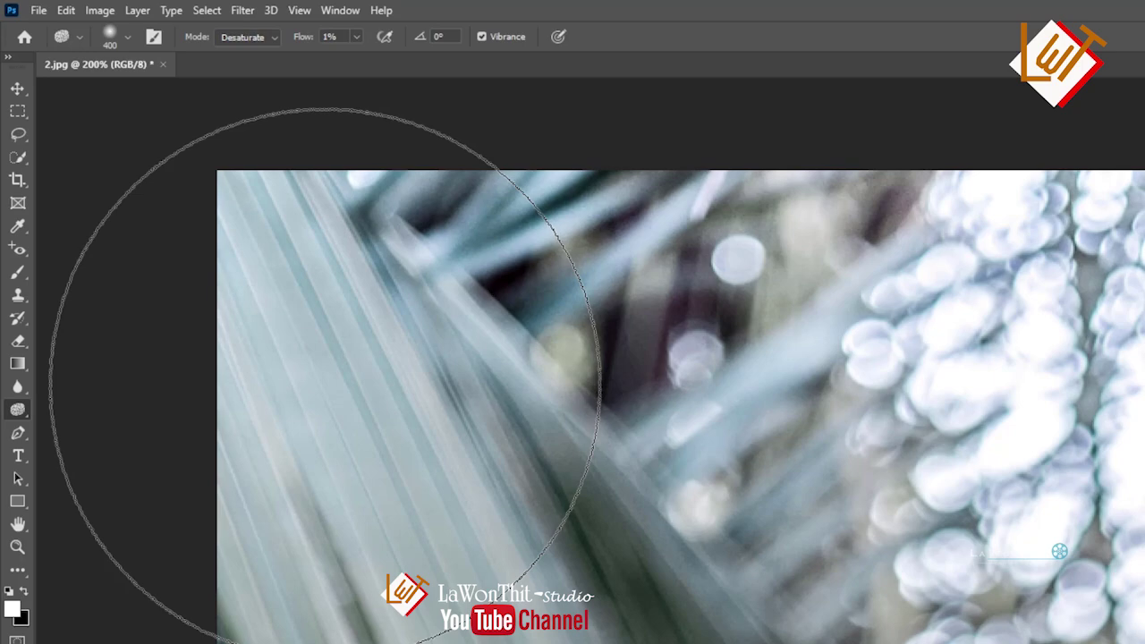
scroll(626, 484, down, 2)
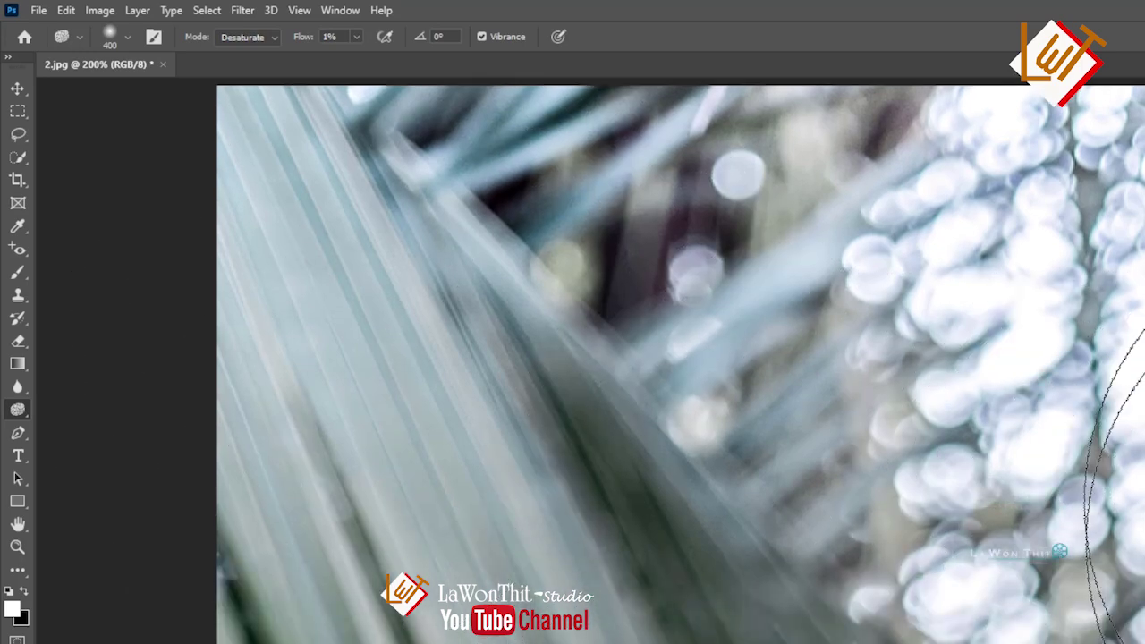
click(358, 37)
drag(357, 57, 498, 85)
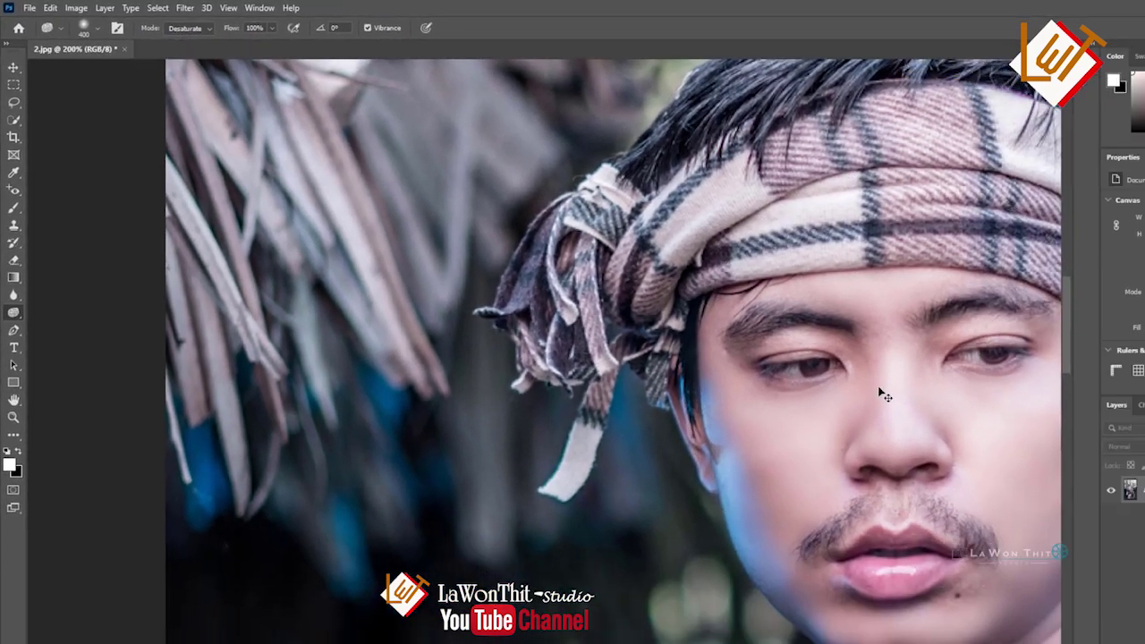
Zoom out and drain the colour from the plaid headband and its fringe.
key(ctrl+minus)
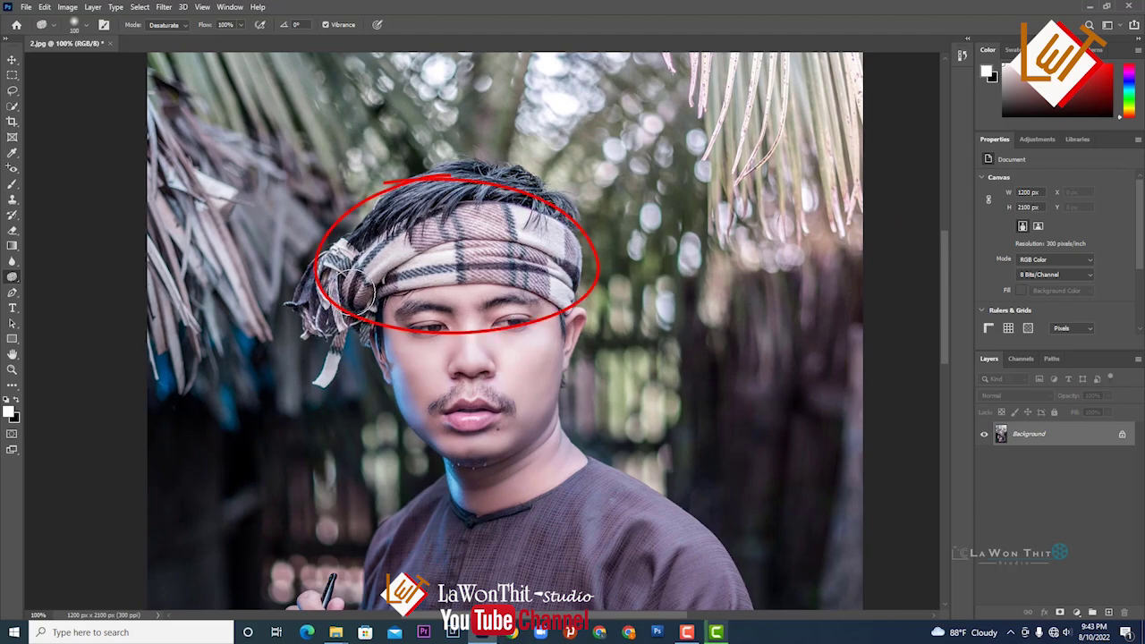
drag(356, 288, 473, 260)
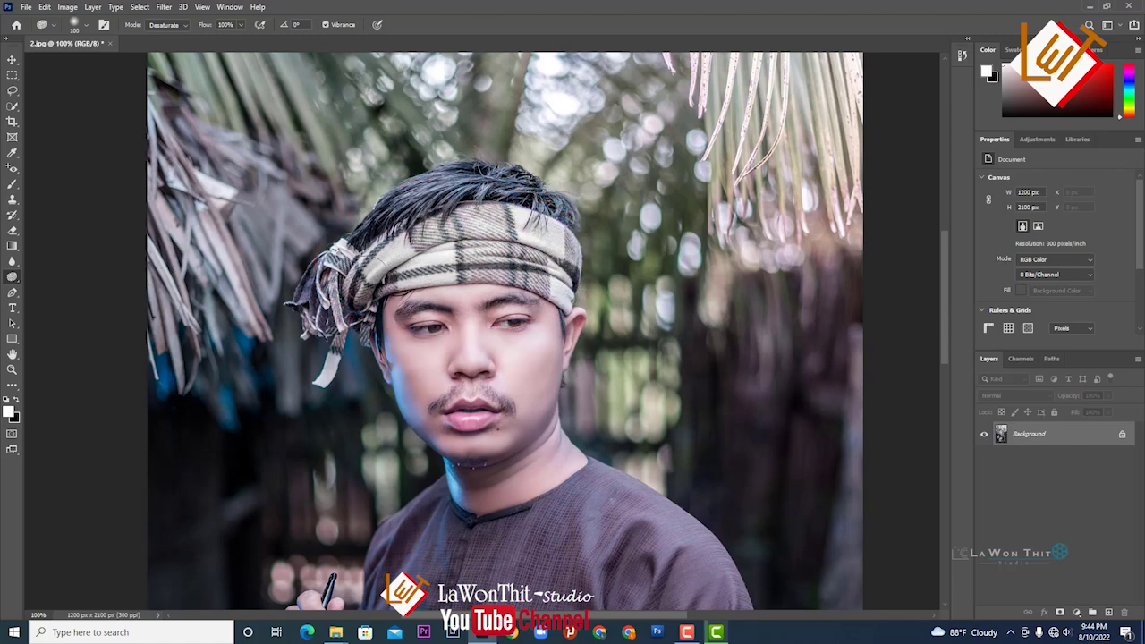
drag(342, 246, 524, 254)
key(ctrl+minus)
key(ctrl+minus)
key(ctrl+minus)
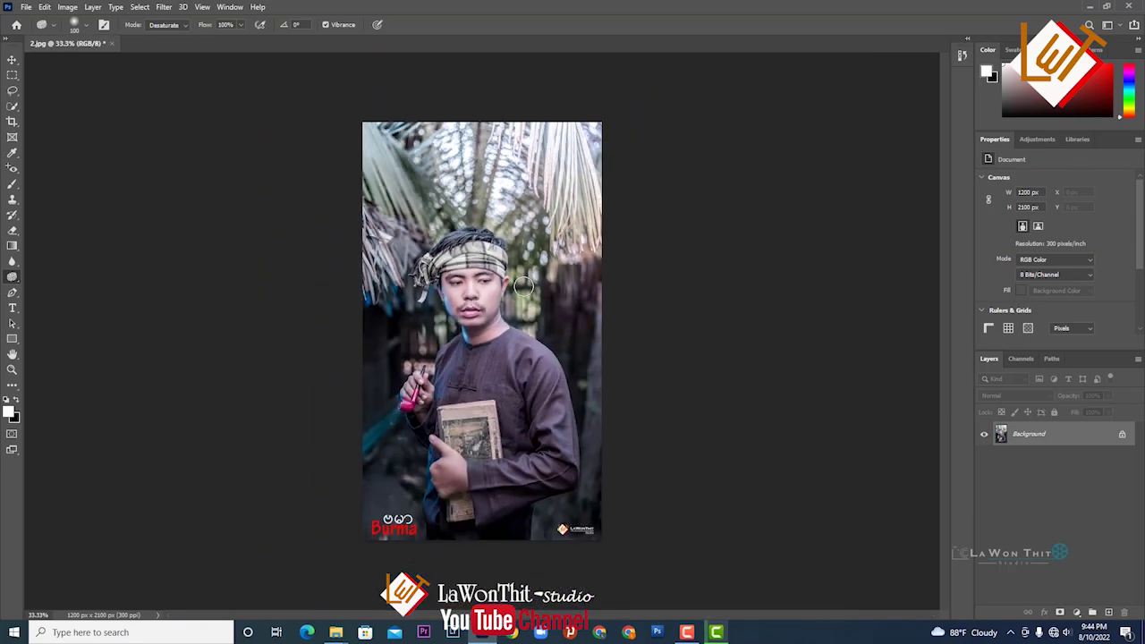
Enlarge the brush and desaturate the entire photo to grey.
key(bracketright)
key(bracketright)
key(bracketright)
key(bracketright)
key(bracketright)
key(bracketright)
key(bracketright)
key(bracketright)
key(bracketright)
key(bracketright)
key(bracketright)
key(bracketright)
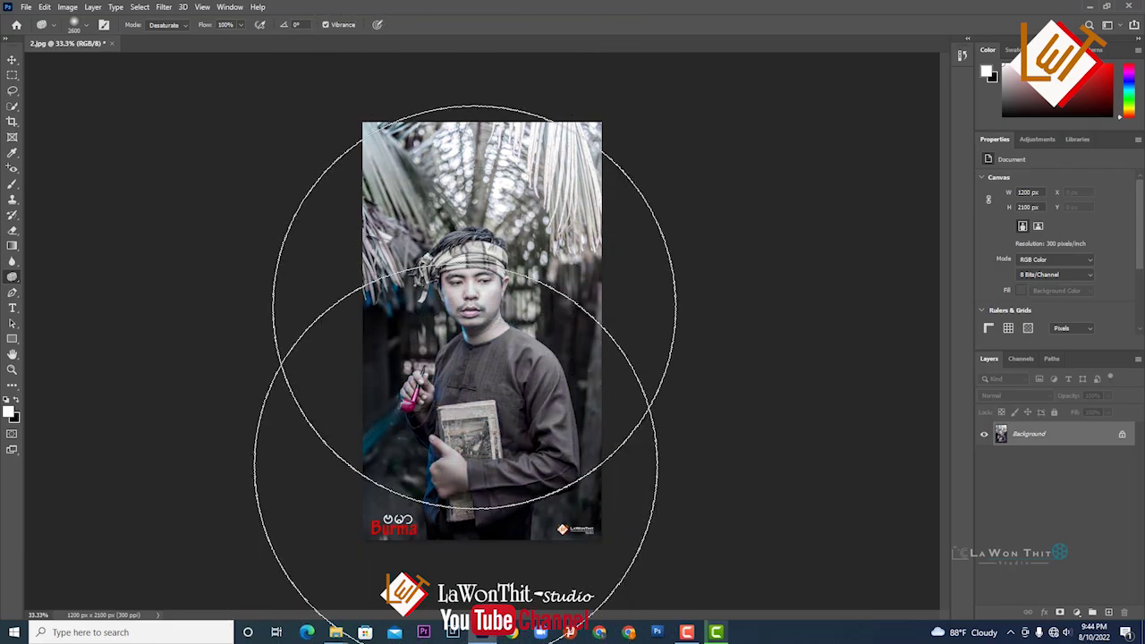
mouse_move(493, 179)
mouse_down()
mouse_move(397, 613)
mouse_move(448, 39)
mouse_move(358, 614)
mouse_move(346, 353)
mouse_move(396, 279)
mouse_move(486, 562)
mouse_move(447, 256)
mouse_move(528, 443)
mouse_move(453, 218)
mouse_move(452, 358)
mouse_move(486, 511)
mouse_up()
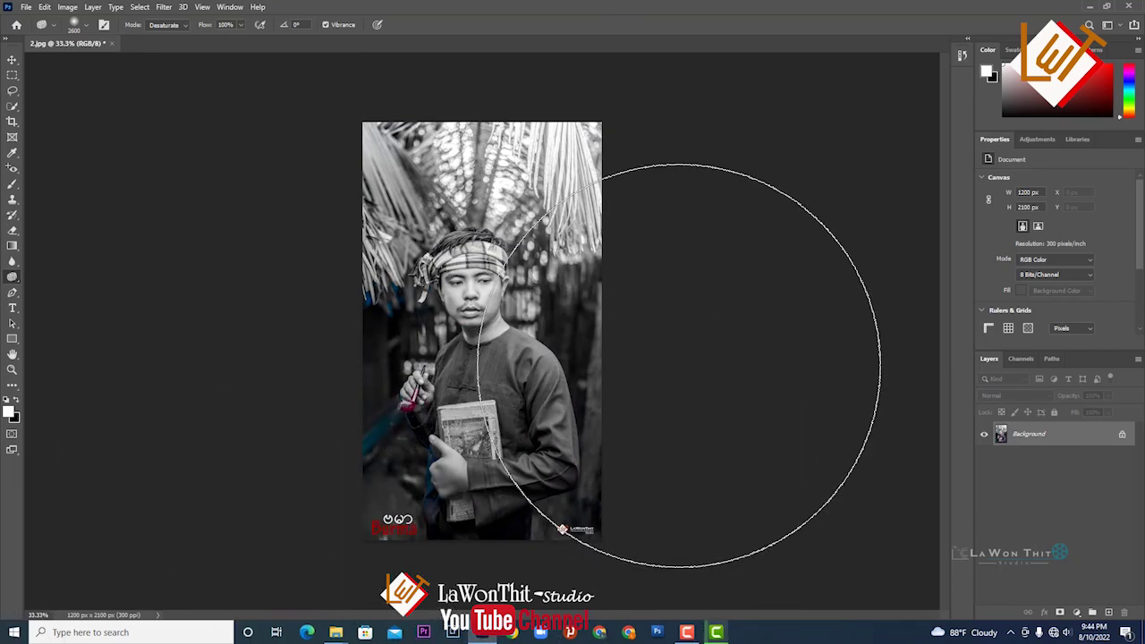
key(ctrl+plus)
key(ctrl+plus)
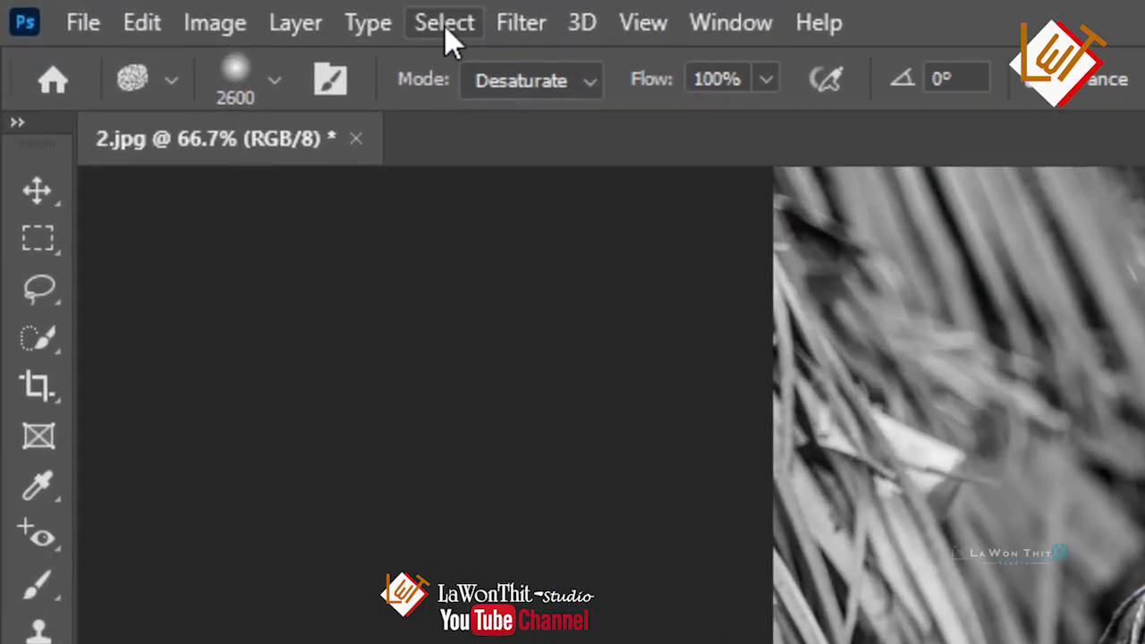
Switch the sponge mode to Saturate and revert to the original 2.jpg history snapshot.
click(181, 25)
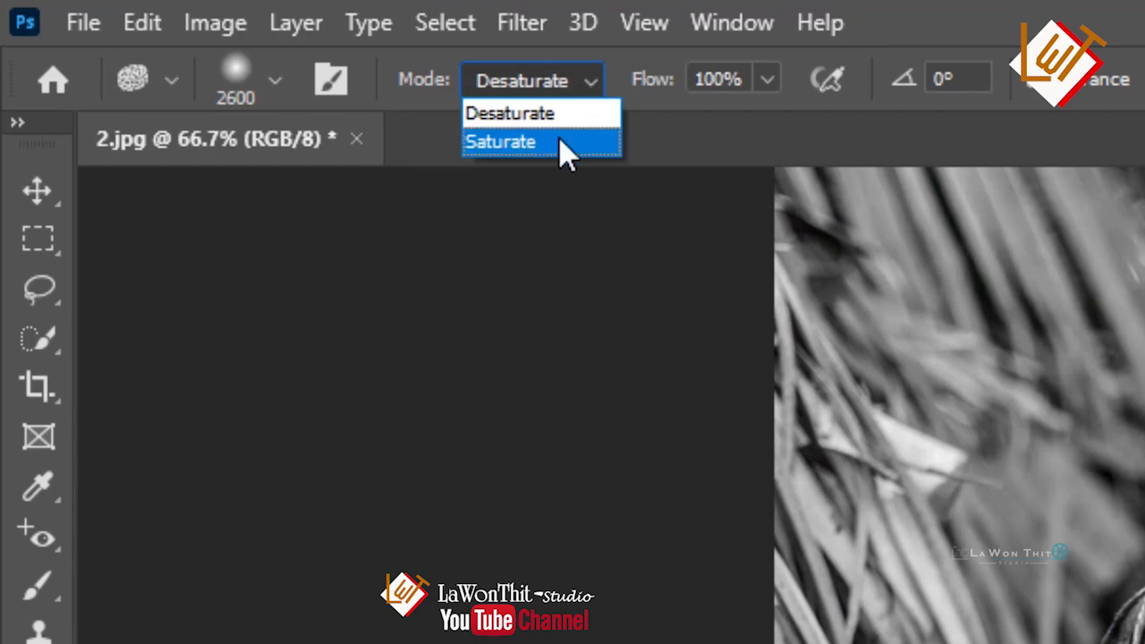
click(564, 143)
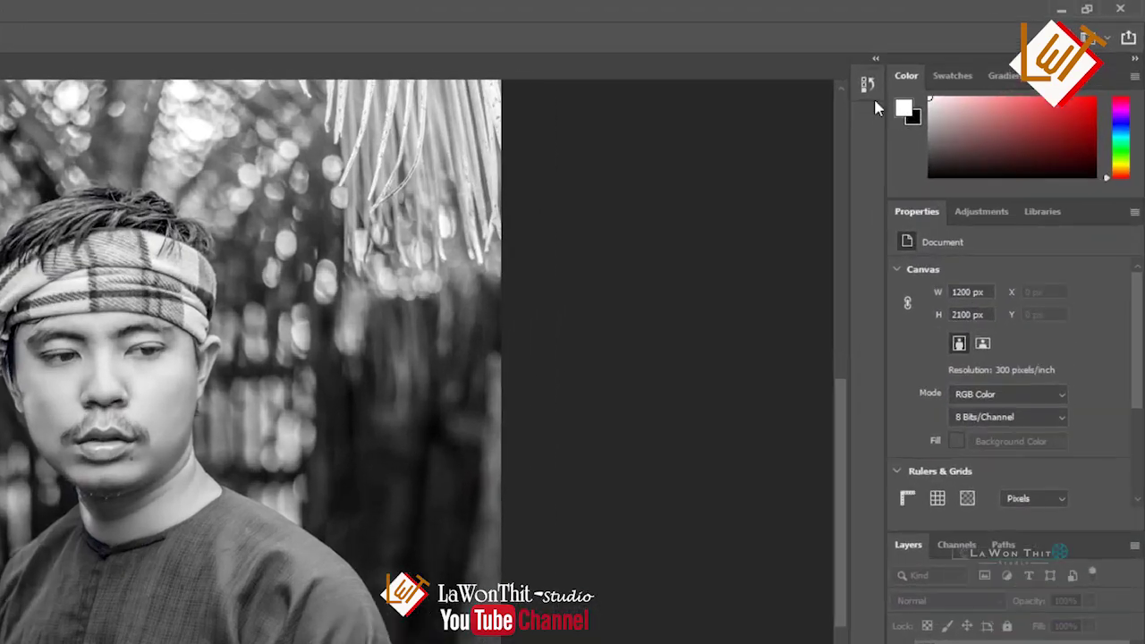
click(669, 146)
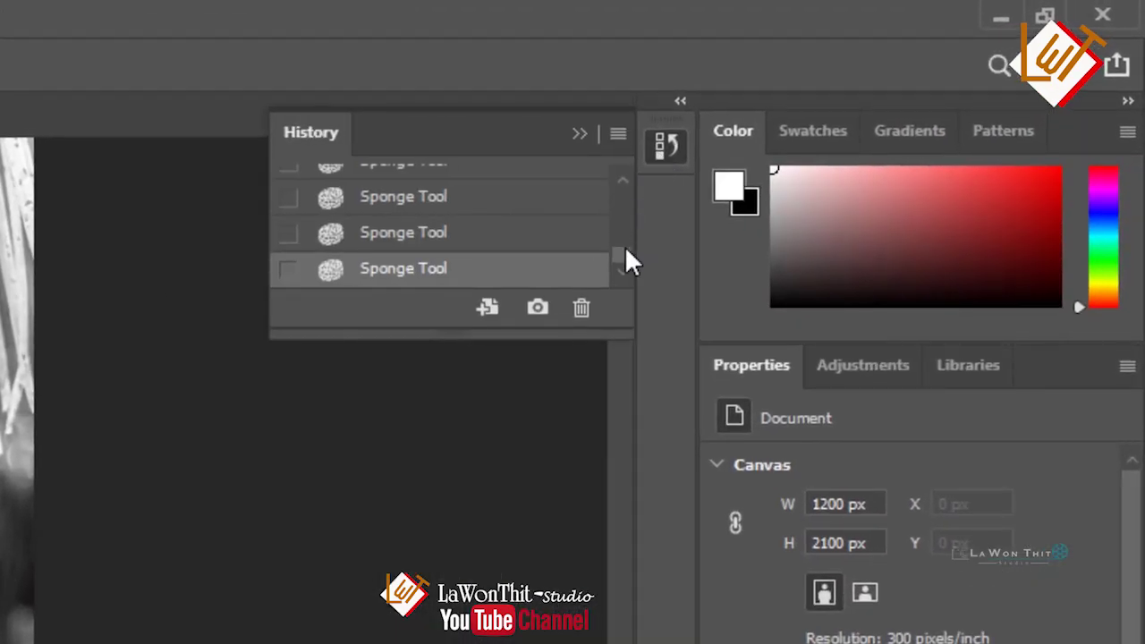
drag(627, 260, 631, 179)
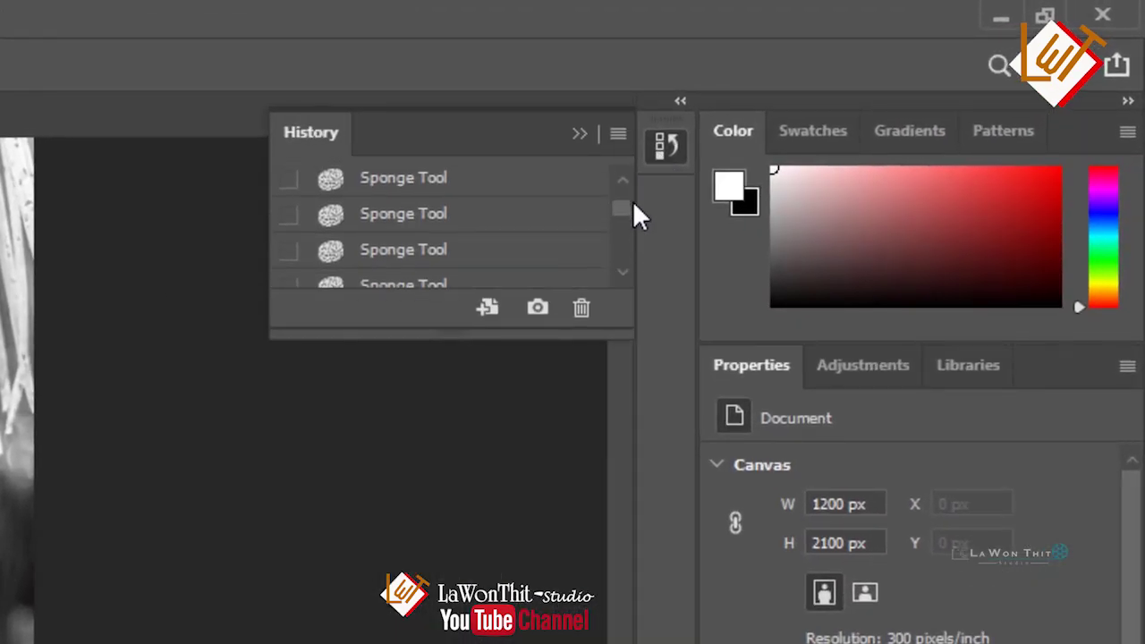
click(380, 197)
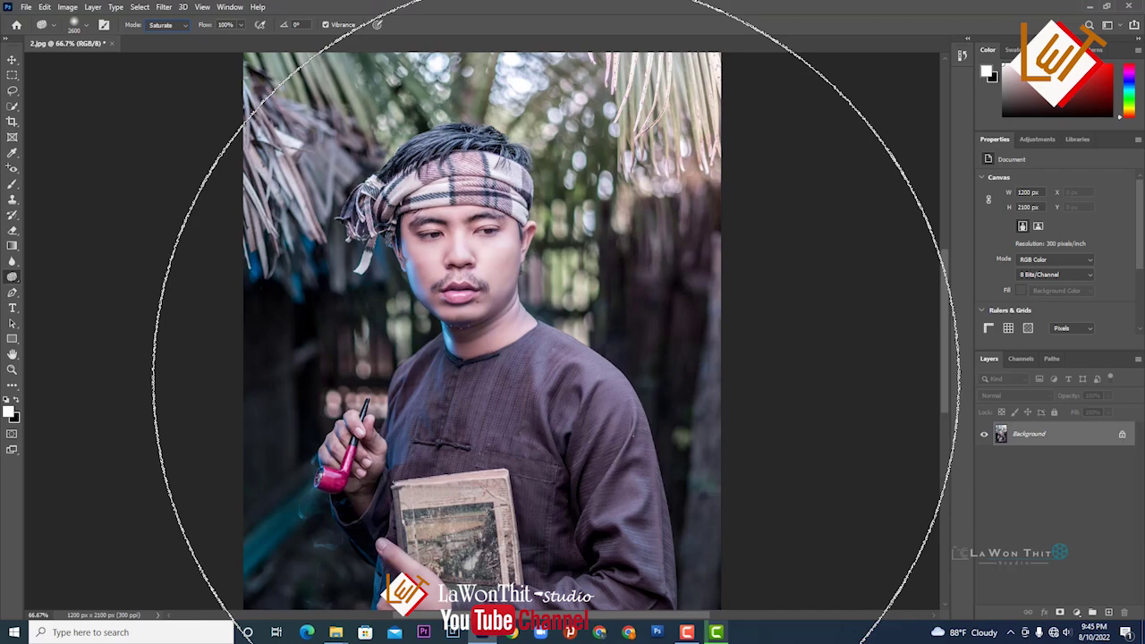
Boost the left palm leaves' colour with a 900 px saturating brush.
drag(945, 298, 944, 222)
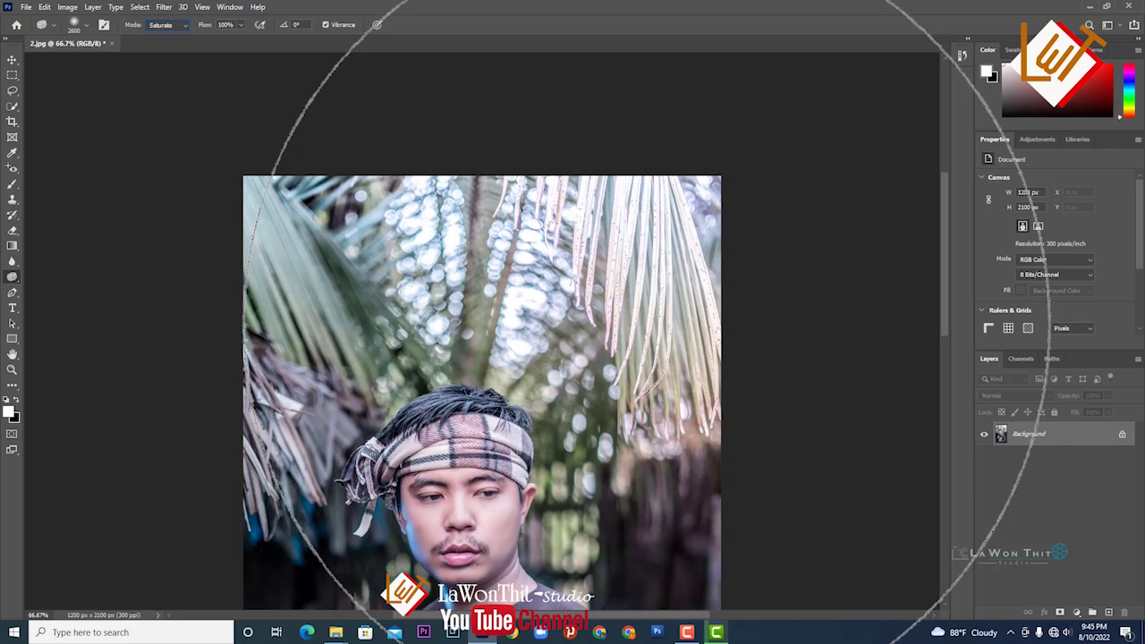
key(bracketleft)
key(bracketleft)
key(bracketleft)
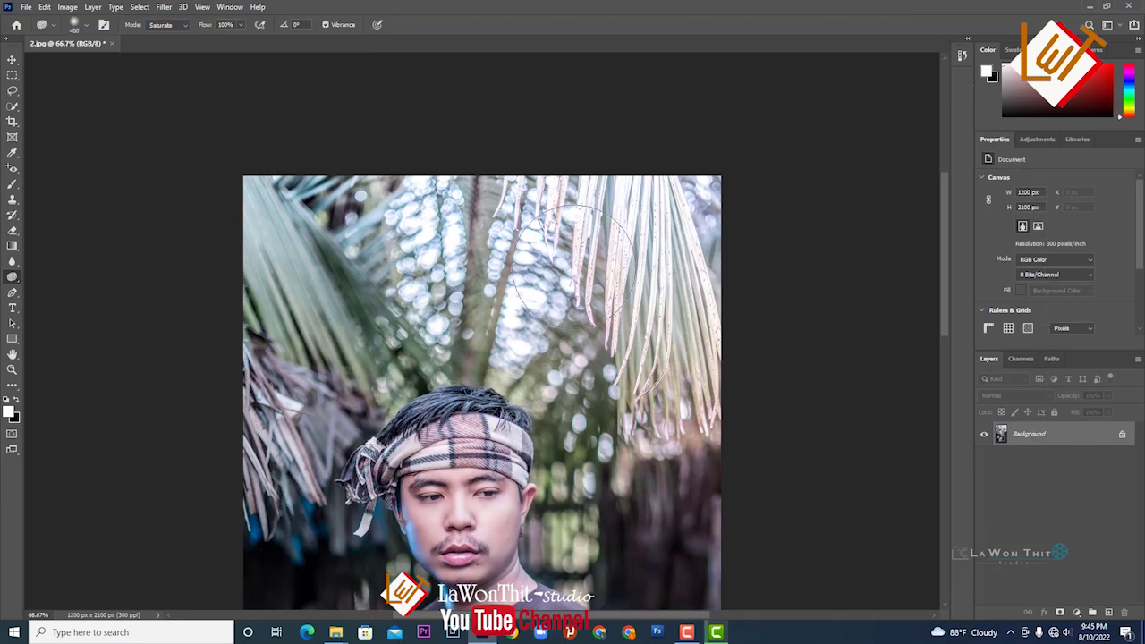
key(bracketright)
key(bracketright)
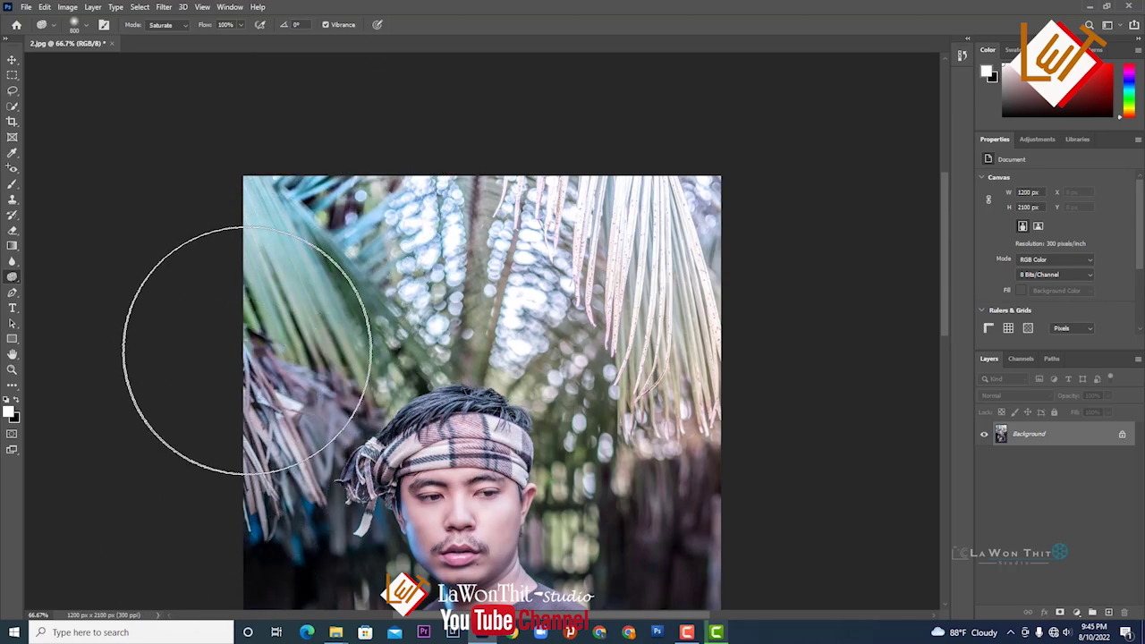
drag(207, 507, 690, 396)
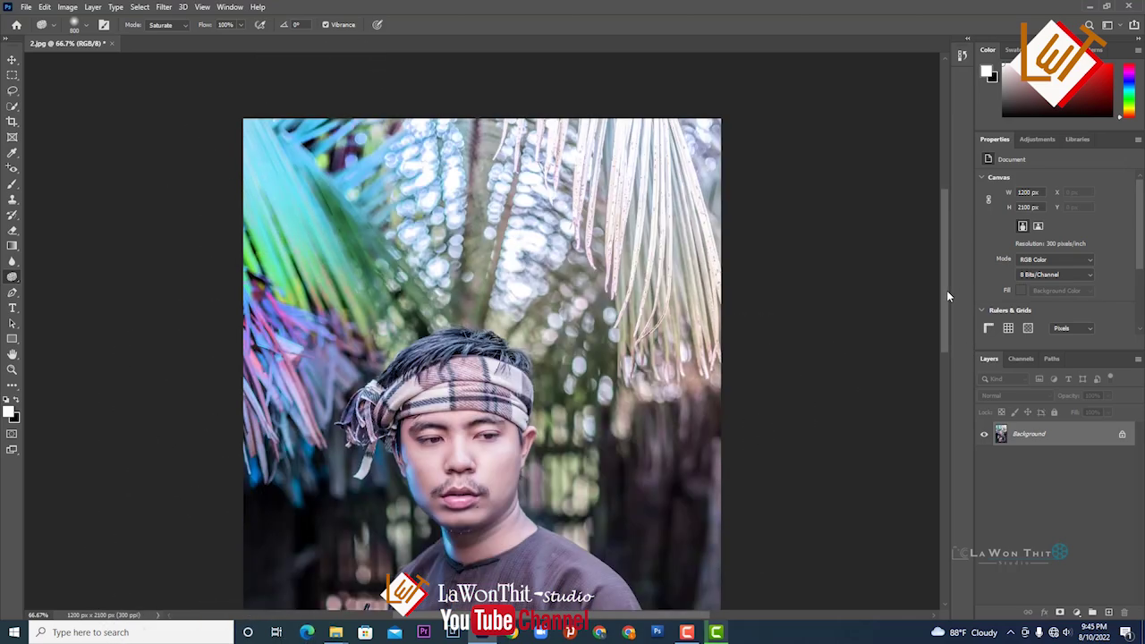
Shrink the brush to 400 px and deepen the purple of the shirt.
drag(948, 296, 924, 405)
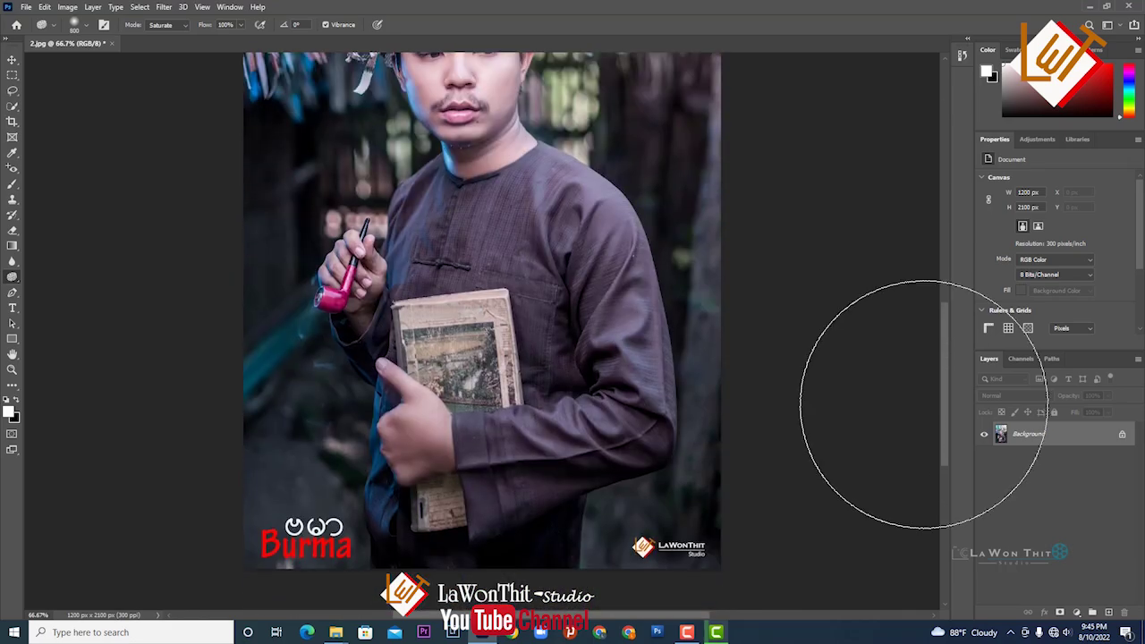
key(bracketleft)
key(bracketleft)
key(bracketleft)
key(bracketleft)
drag(562, 452, 434, 228)
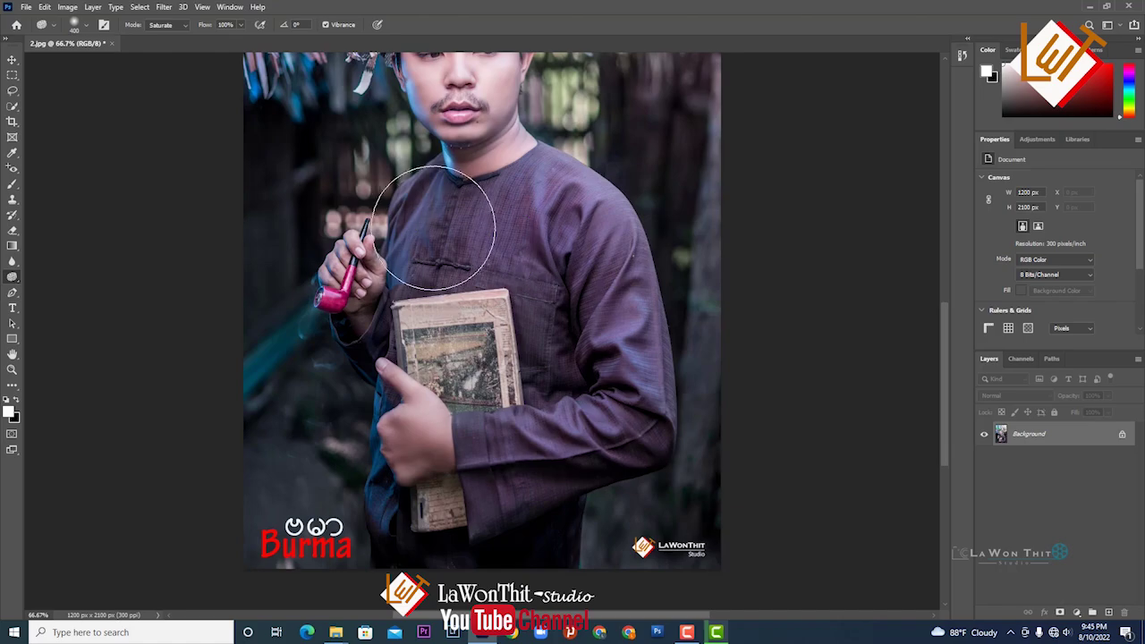
scroll(578, 448, up, 3)
scroll(582, 471, up, 2)
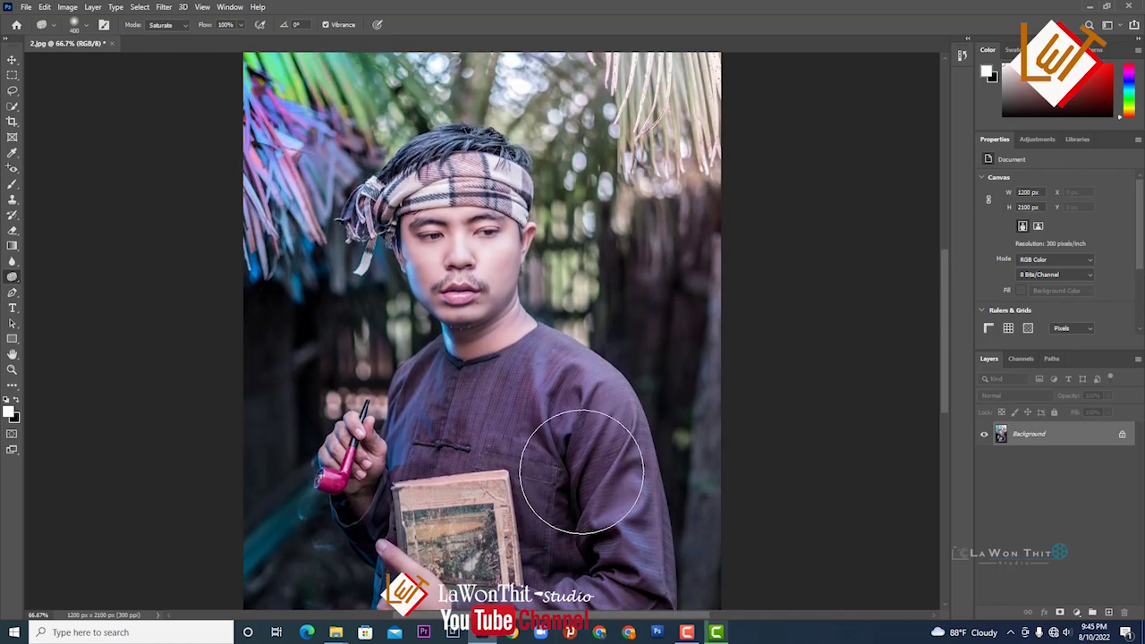
scroll(580, 471, down, 2)
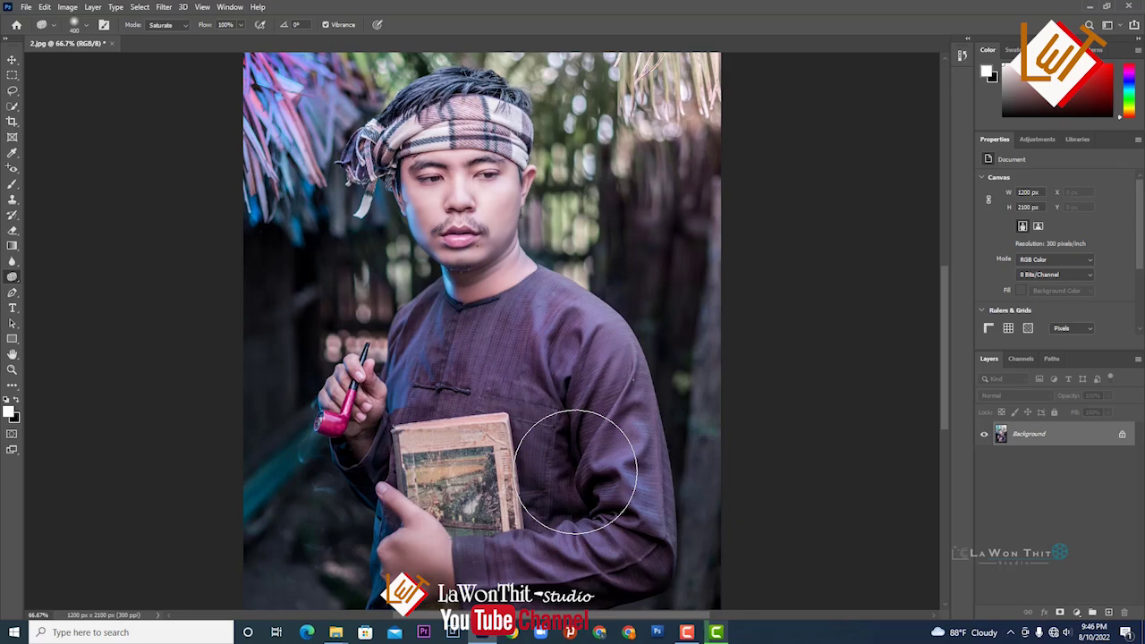
drag(941, 274, 941, 231)
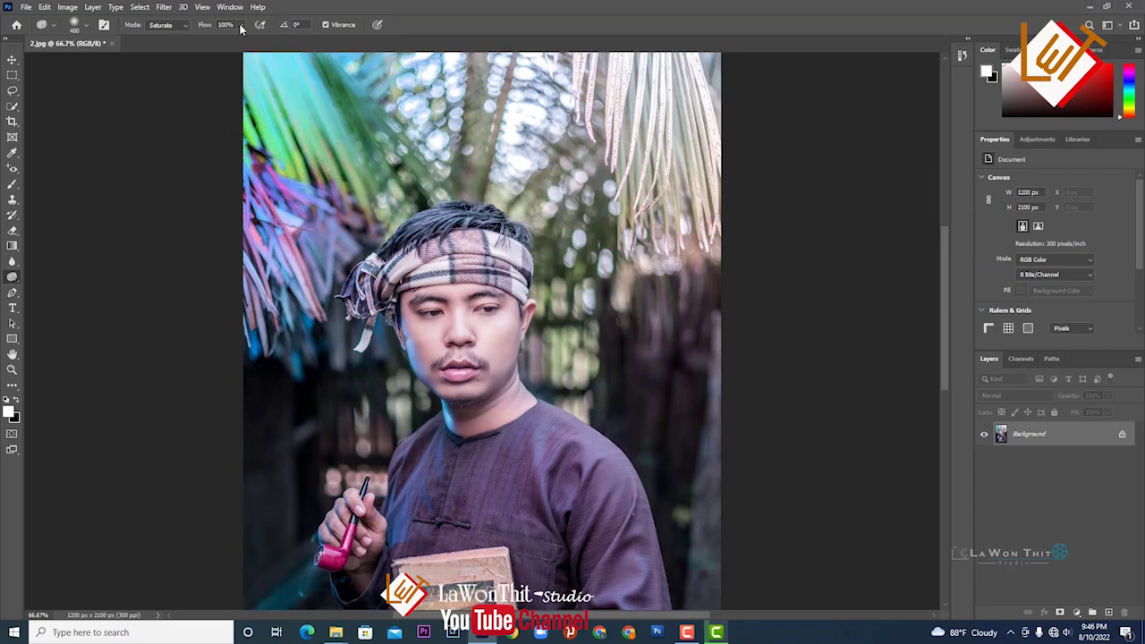
click(171, 26)
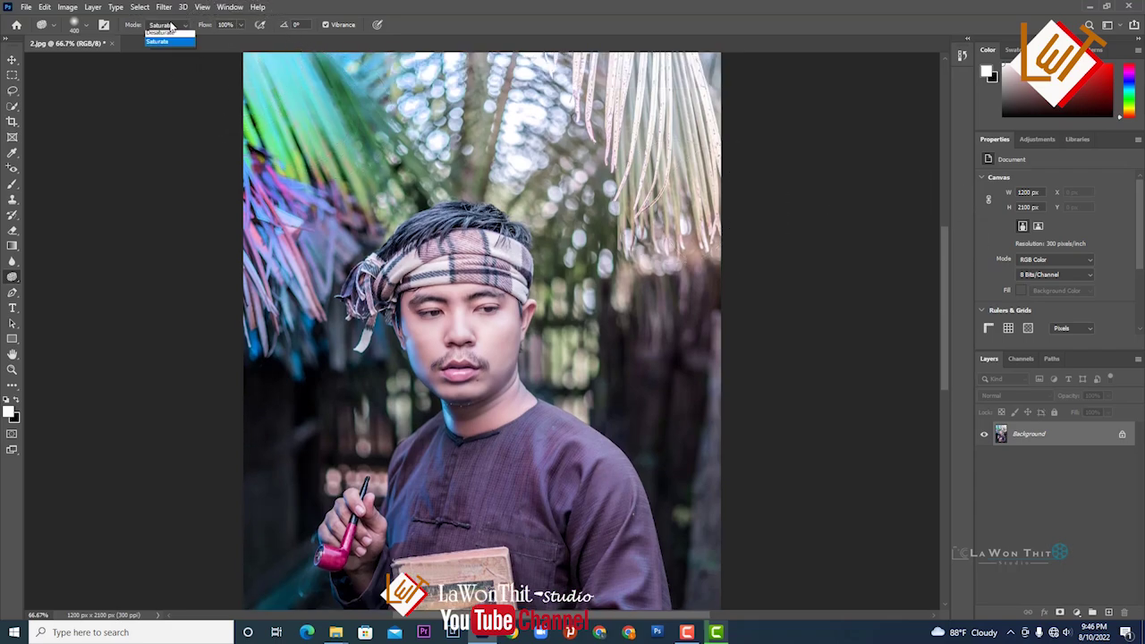
Desaturate the whole photo to grayscale with a 2000 px sponge brush.
click(165, 26)
key(ctrl+minus)
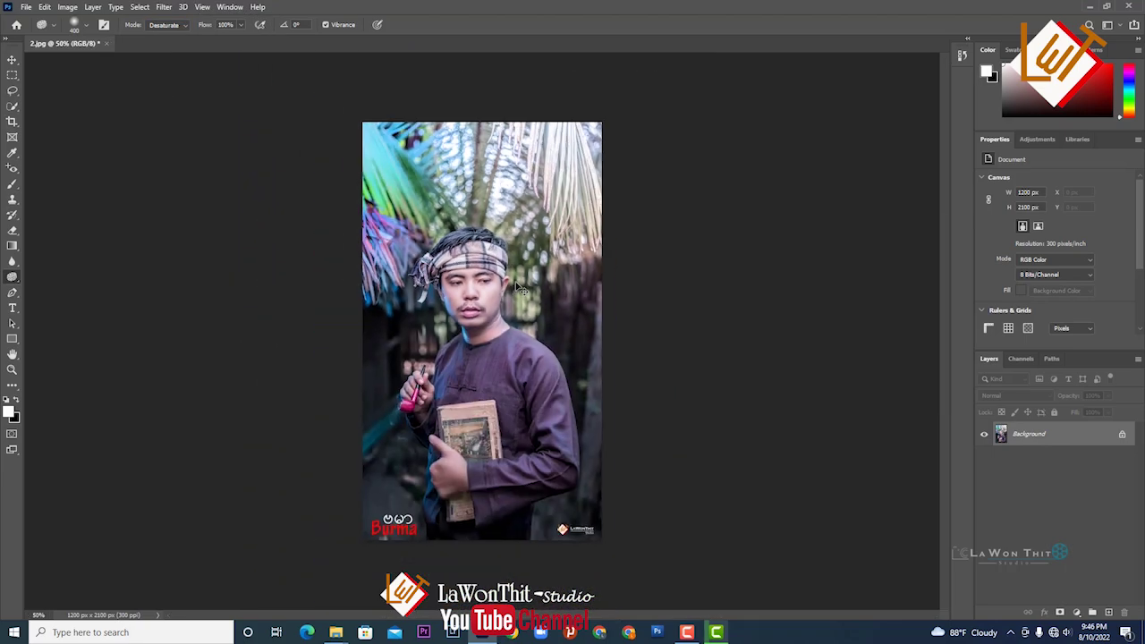
key(ctrl+minus)
key(bracketright)
key(bracketright)
key(bracketright)
mouse_move(433, 119)
mouse_down()
mouse_move(413, 407)
mouse_move(507, 418)
mouse_up()
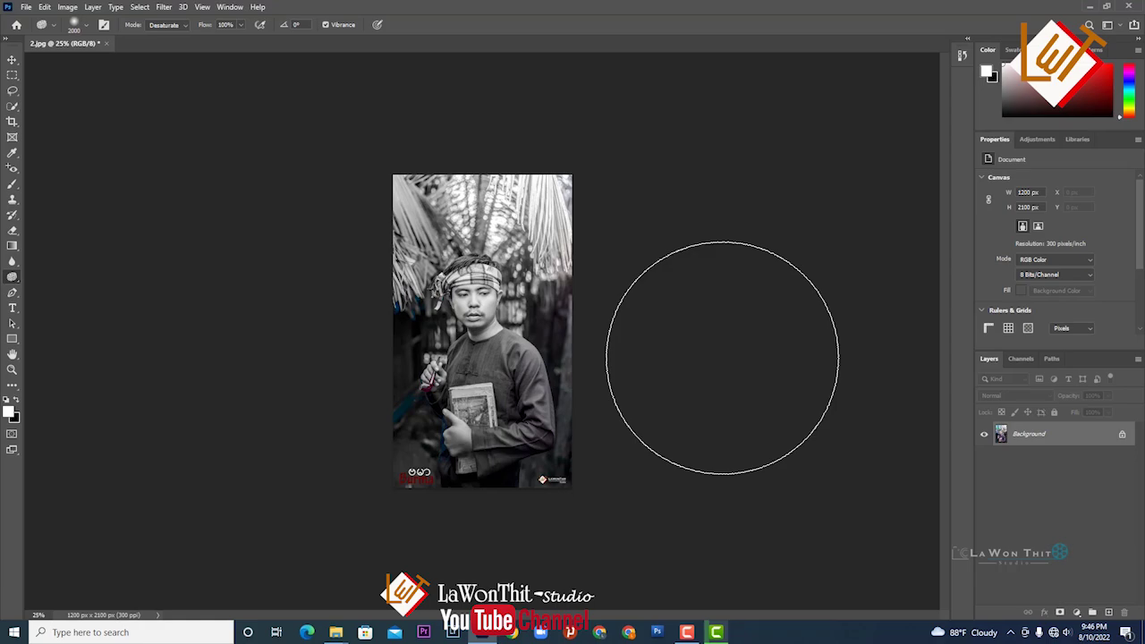
key(ctrl+plus)
key(ctrl+plus)
key(ctrl+plus)
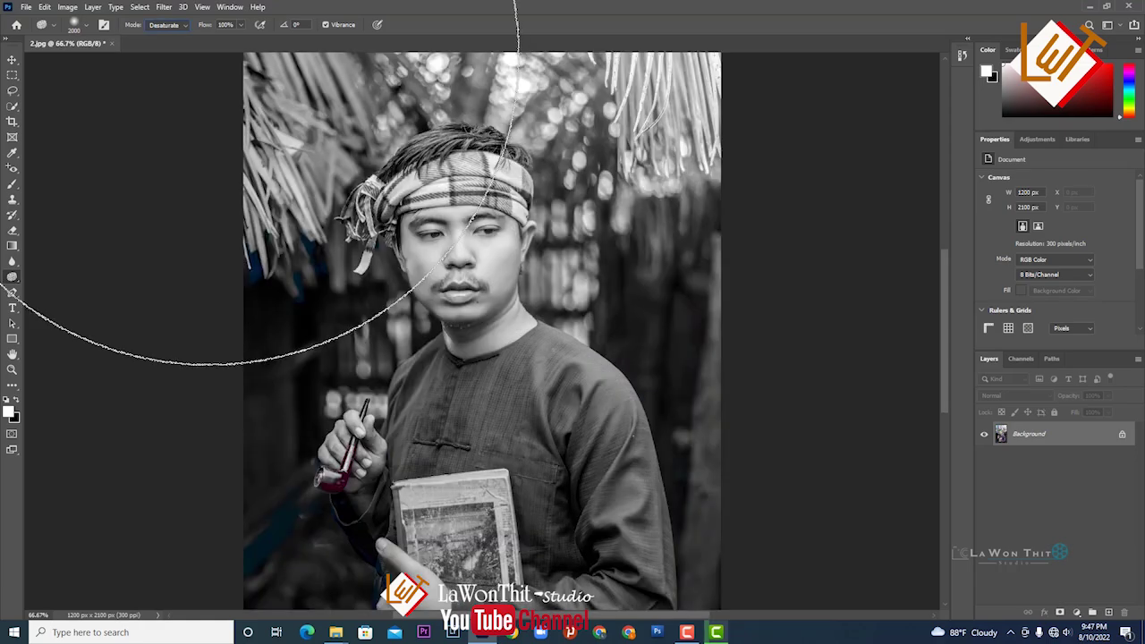
Switch the sponge to Saturate and restore colour to a blue patch at the left edge.
click(166, 24)
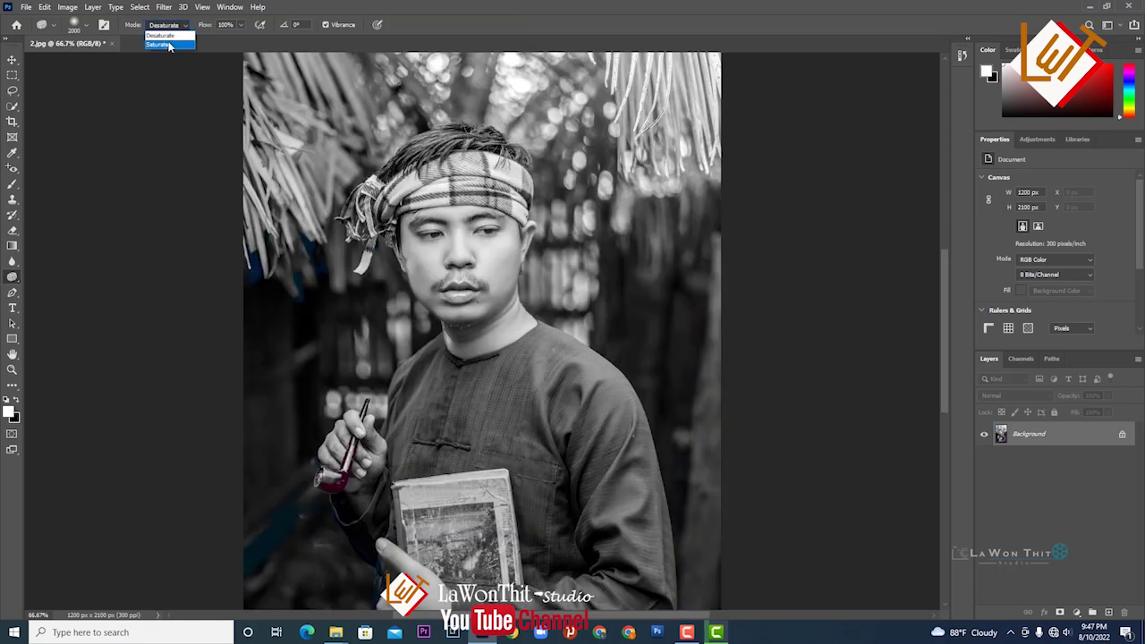
click(169, 45)
key(ctrl+minus)
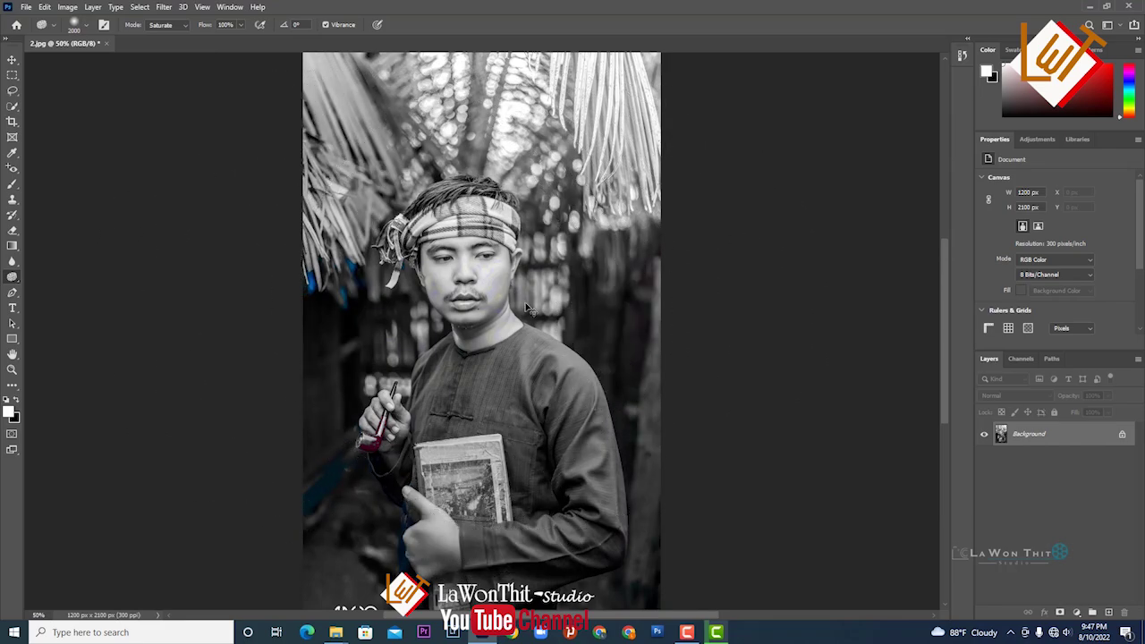
click(451, 277)
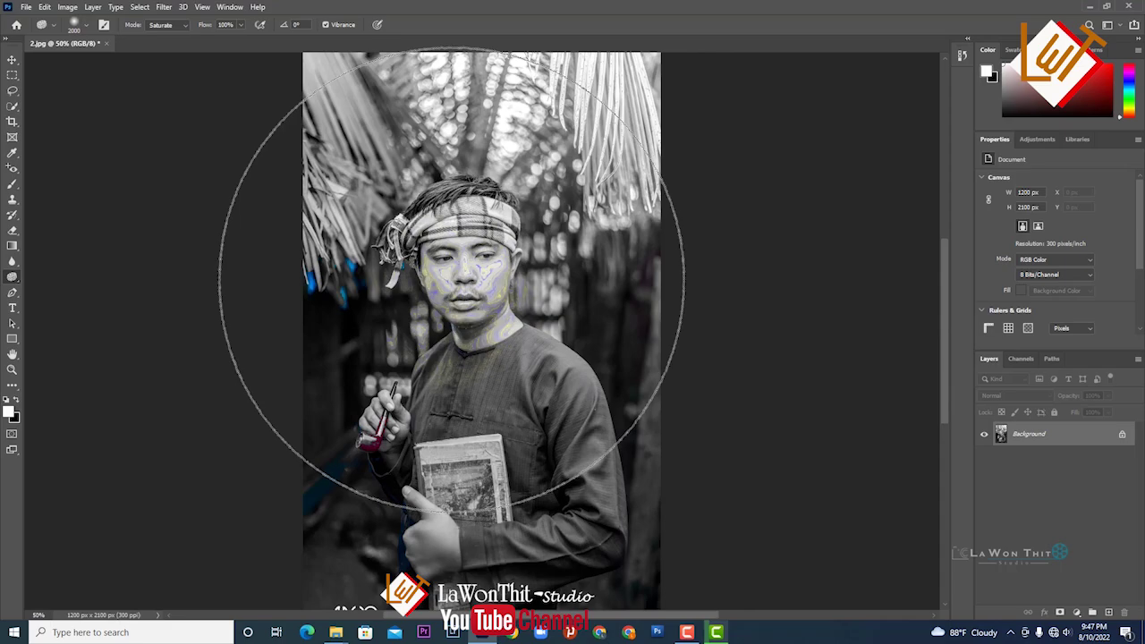